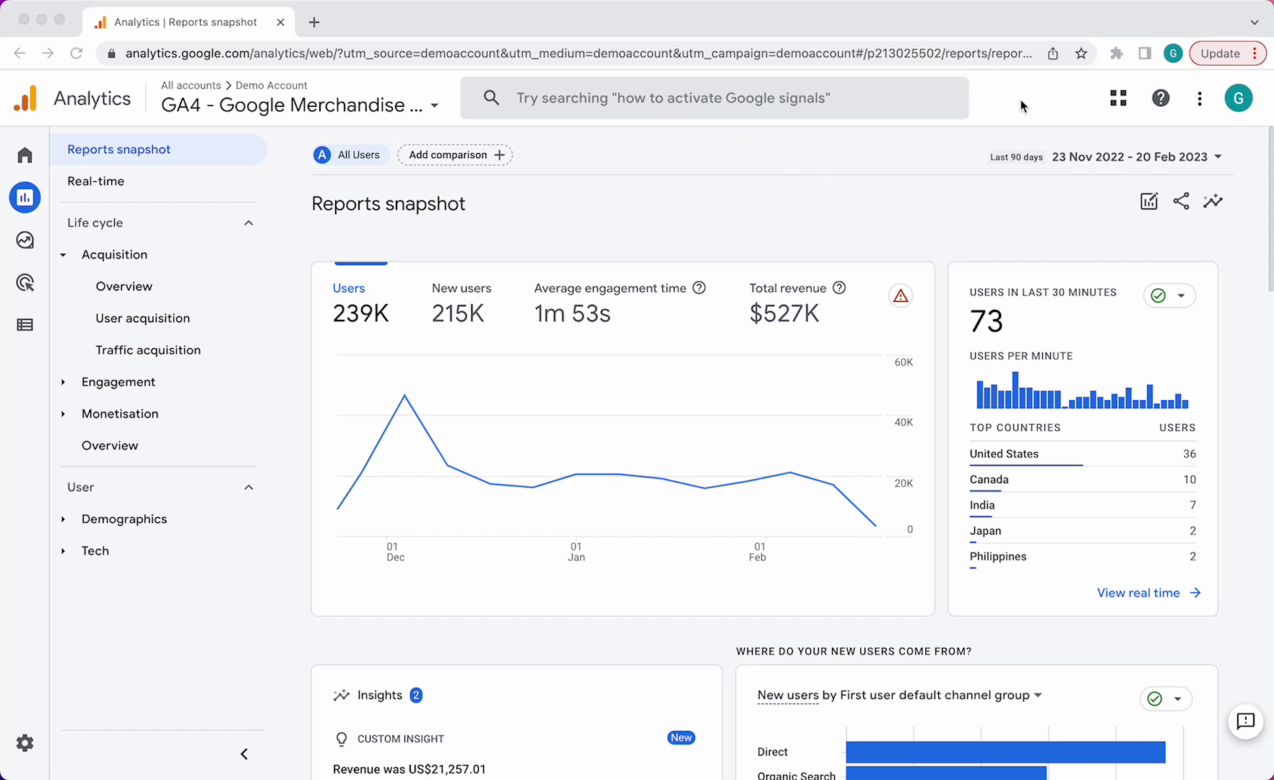
Search Analytics for "how many new users did we get two weeks ago?"
left_click(987, 202)
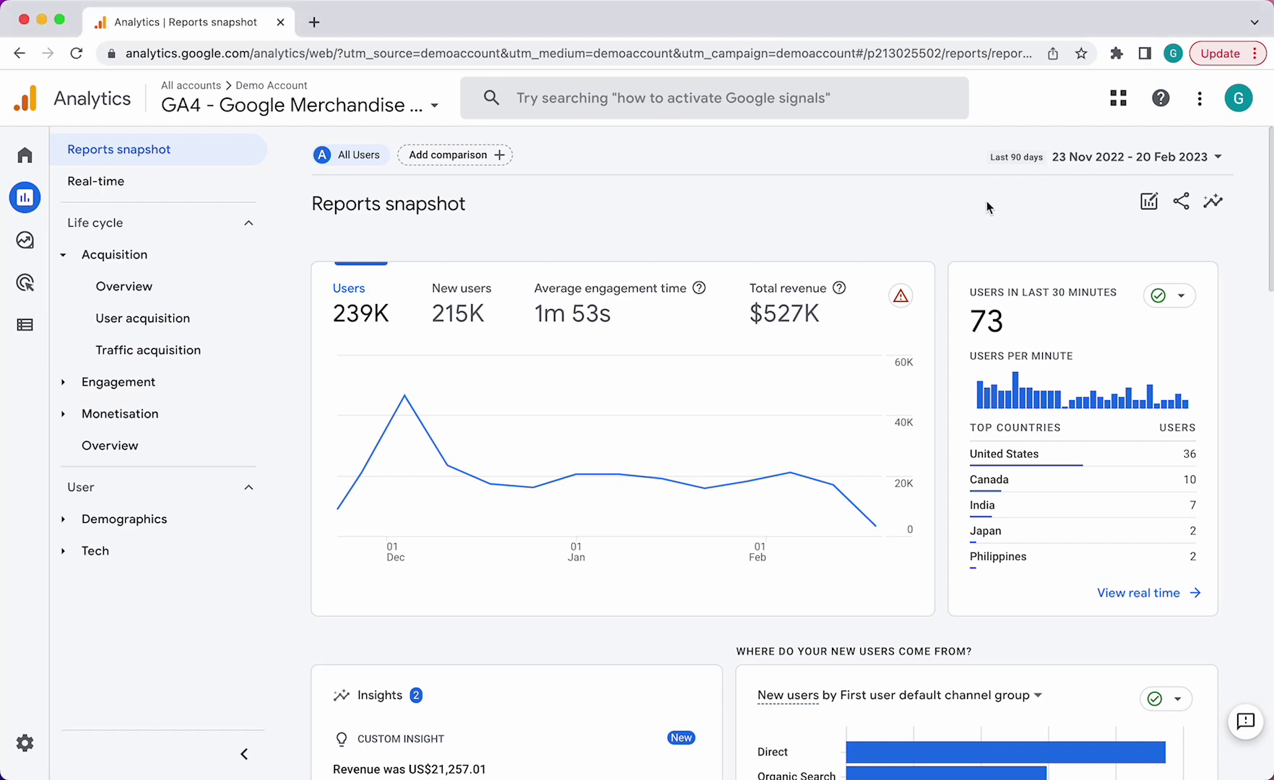
left_click(577, 99)
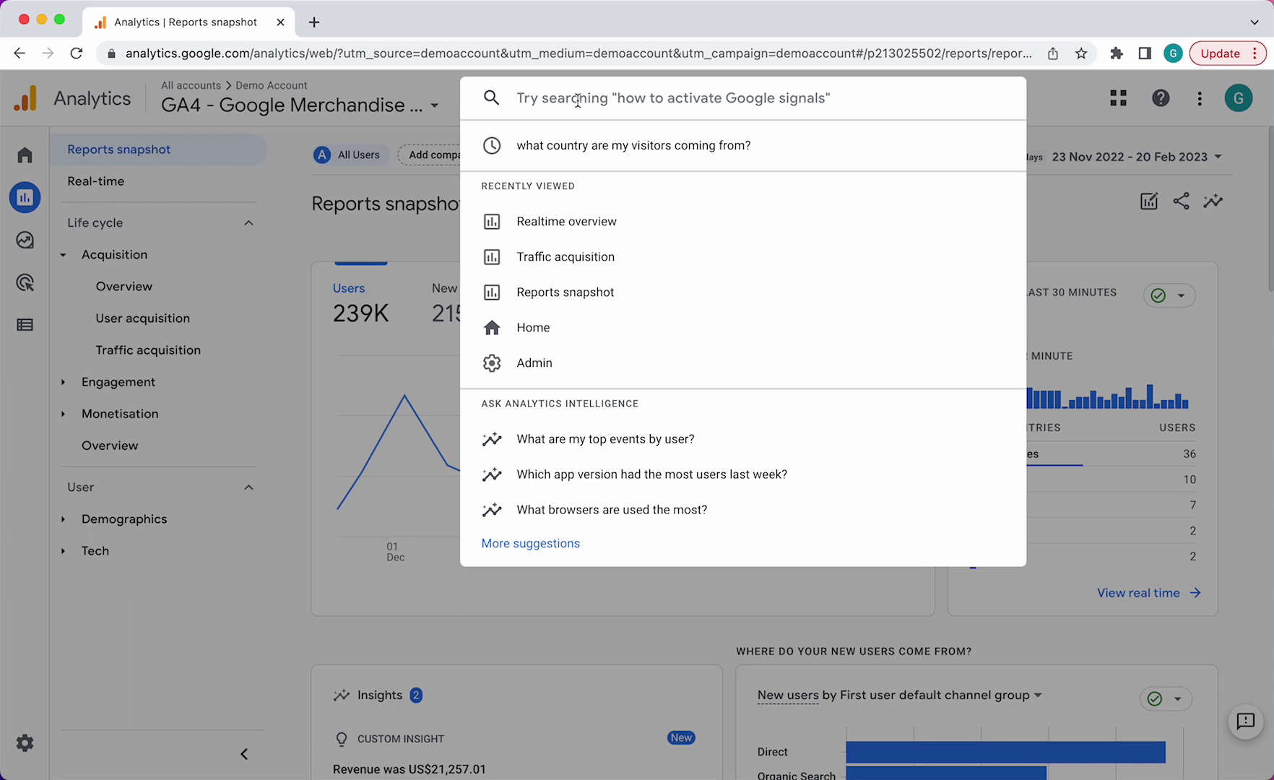
type("how many new")
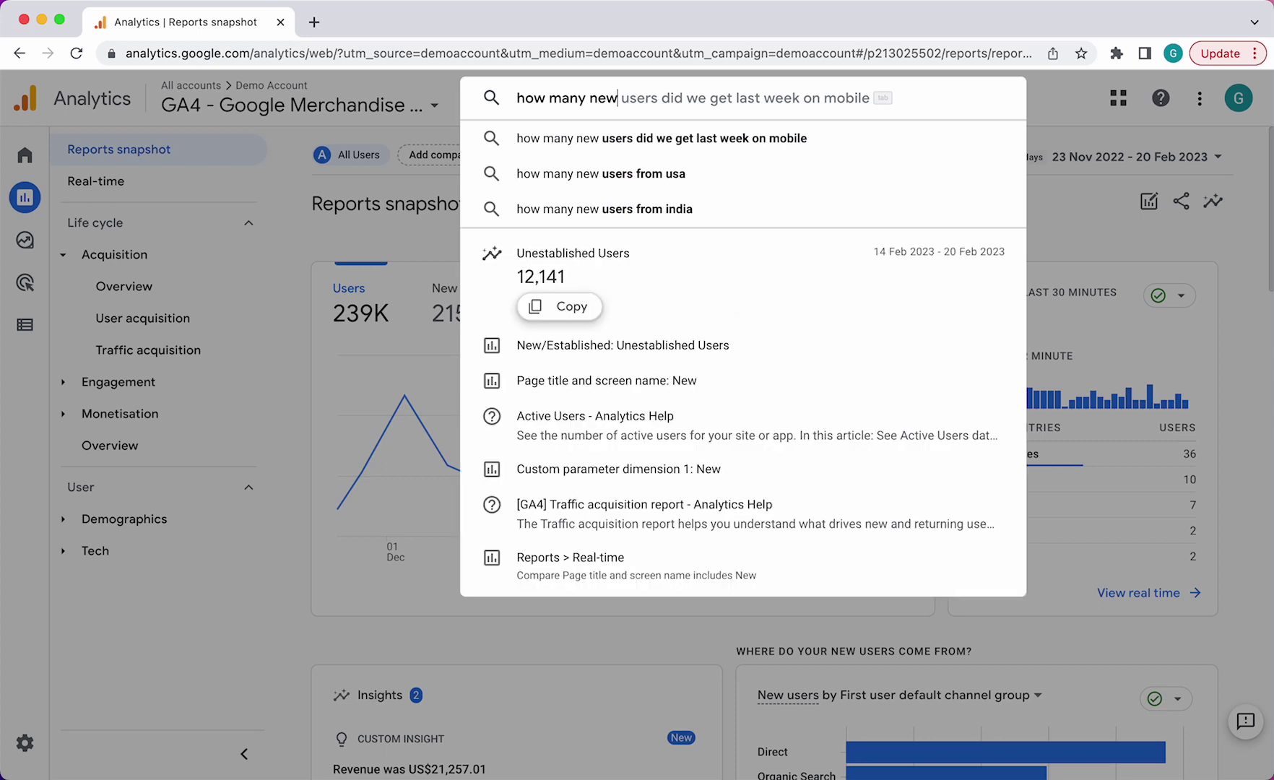
type(" users did we ")
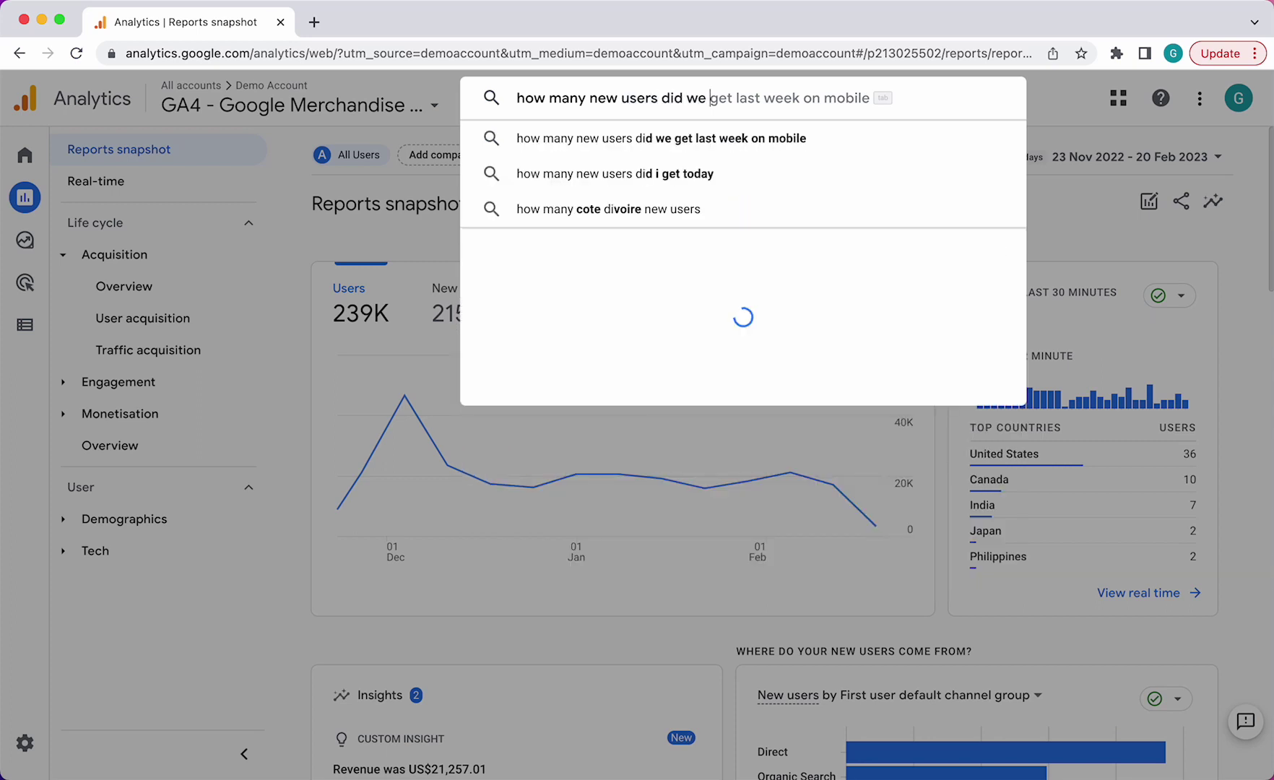
type("get te")
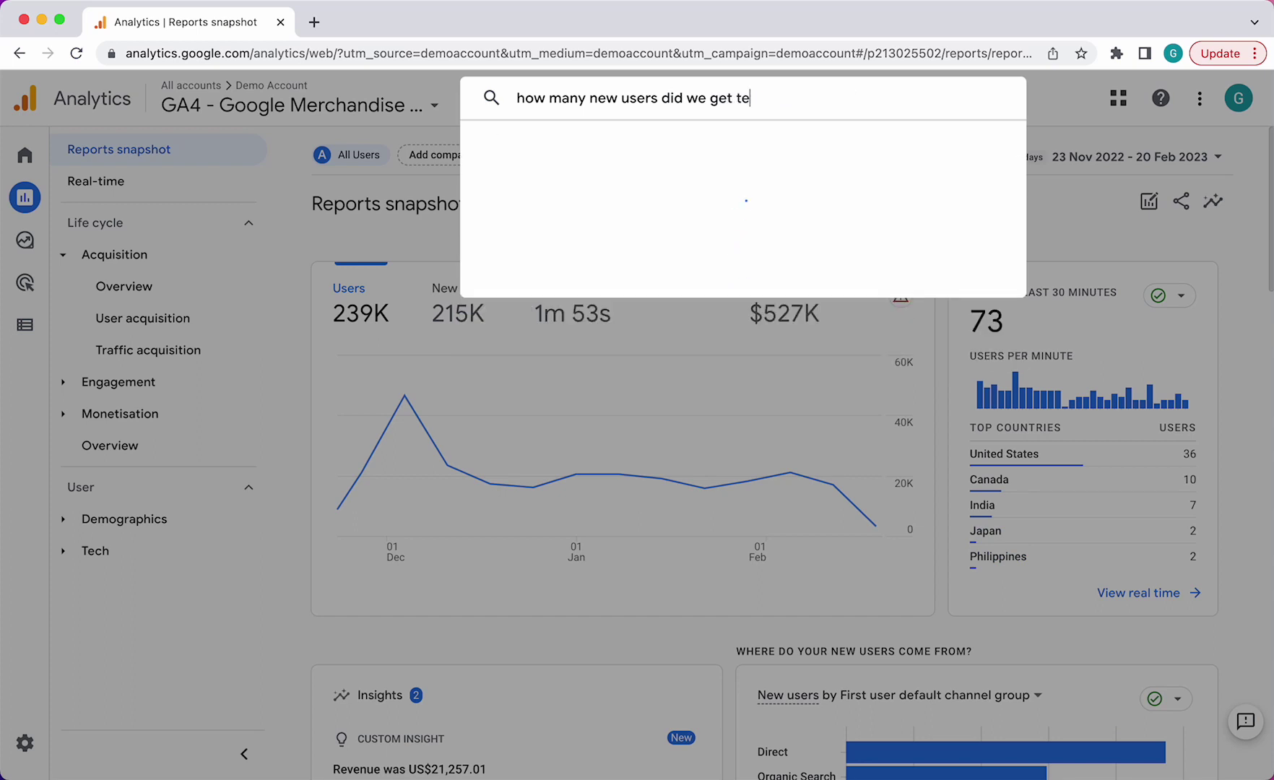
type("l")
key("BackSpace")
key("BackSpace")
key("BackSpace")
type("two weeks ago?")
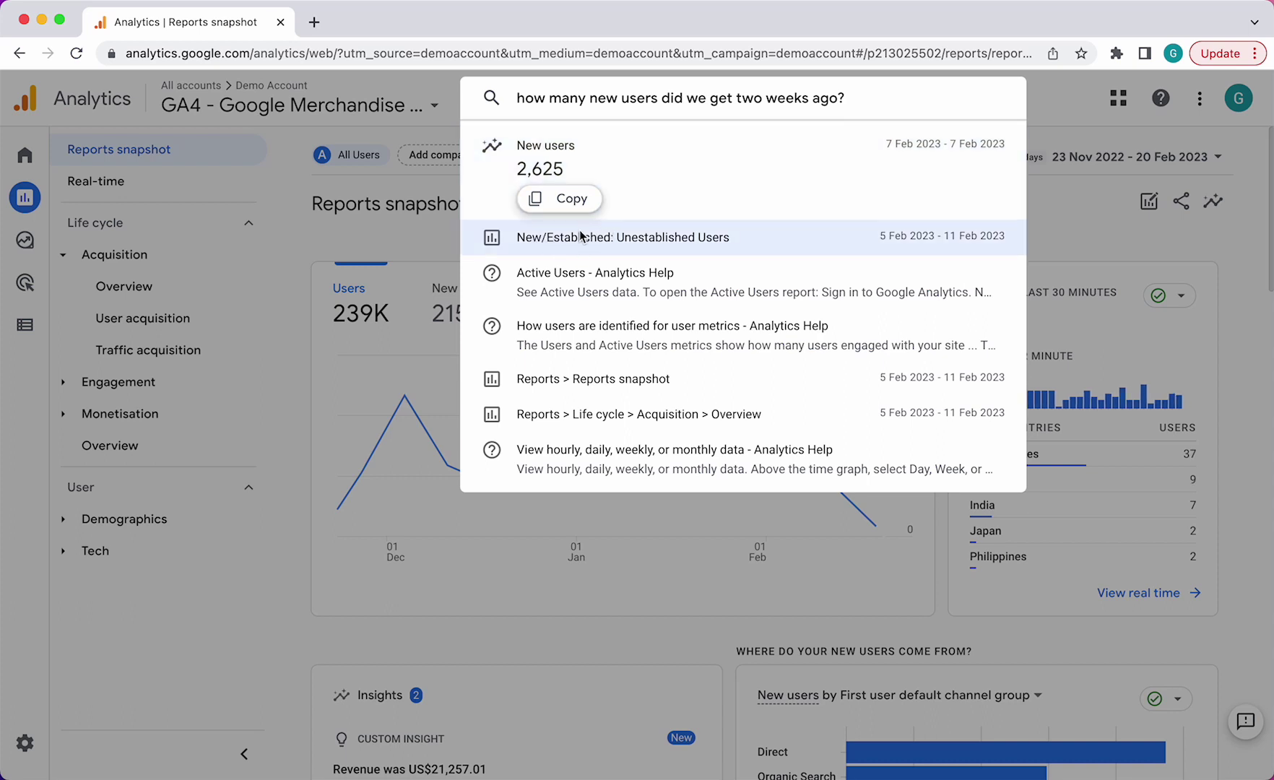
Change the search to "how many new users came from different countries" and open the Top Country by New users insight
double_click(637, 98)
left_click(652, 98)
left_click_drag(666, 99, 981, 105)
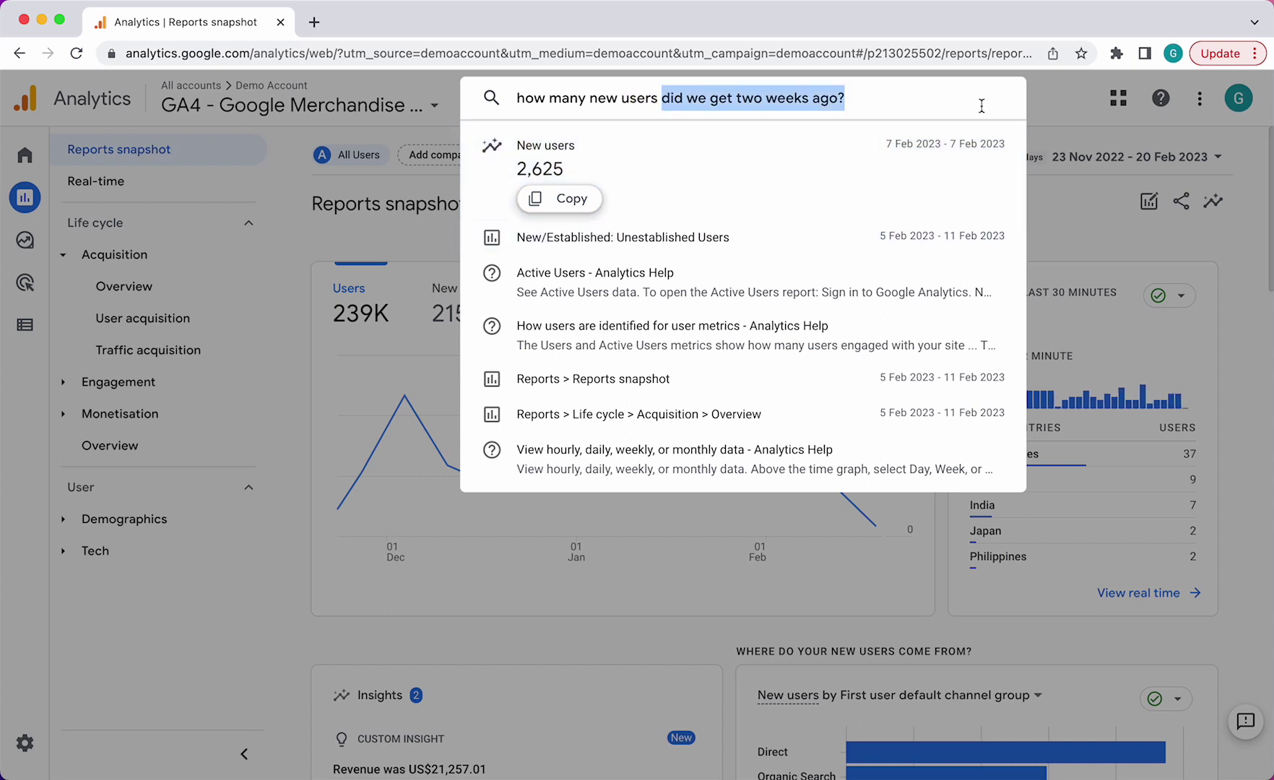
type("cam")
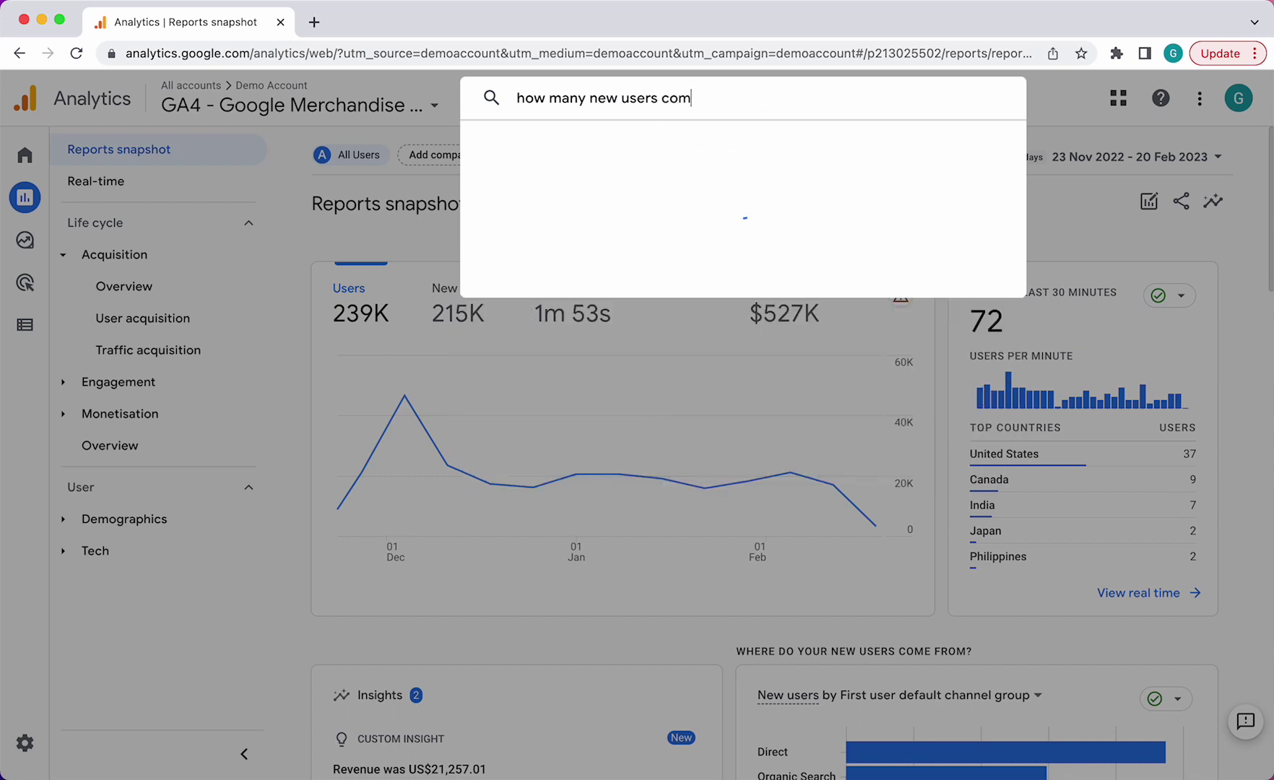
type("e from dif")
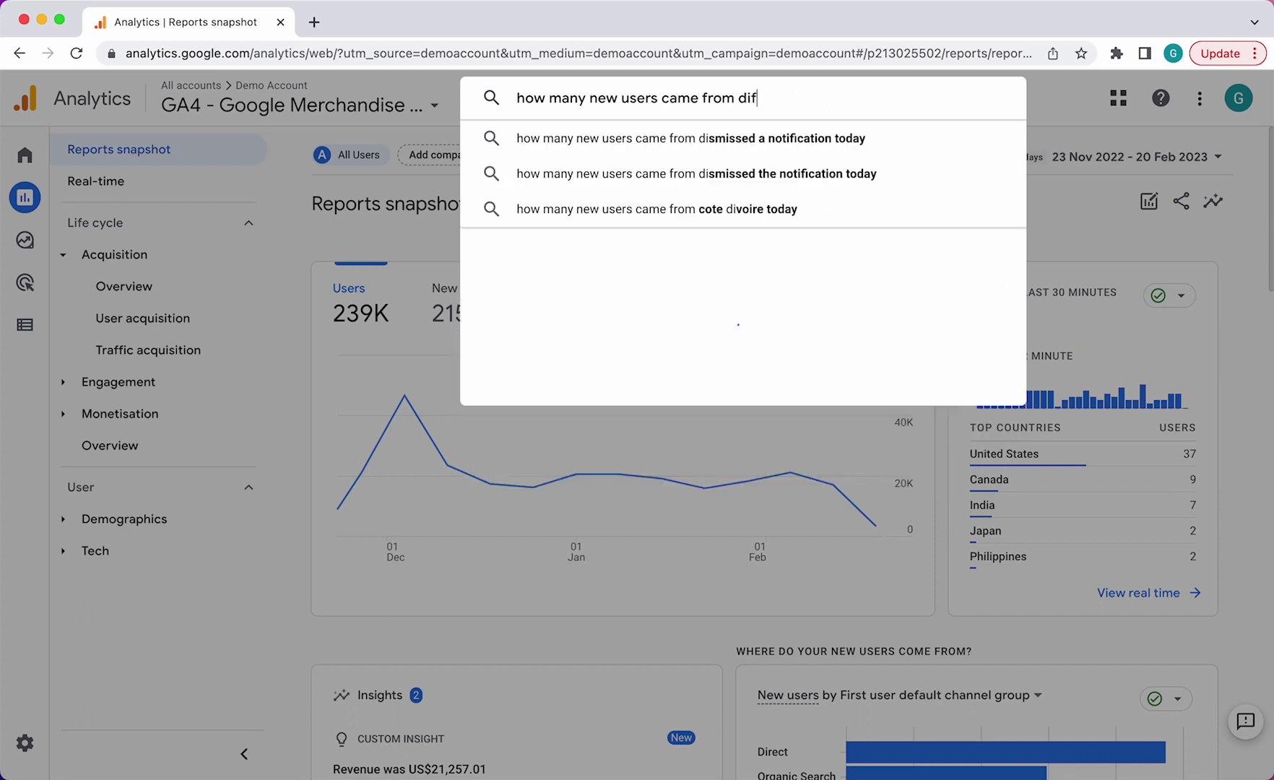
type("ferent countries")
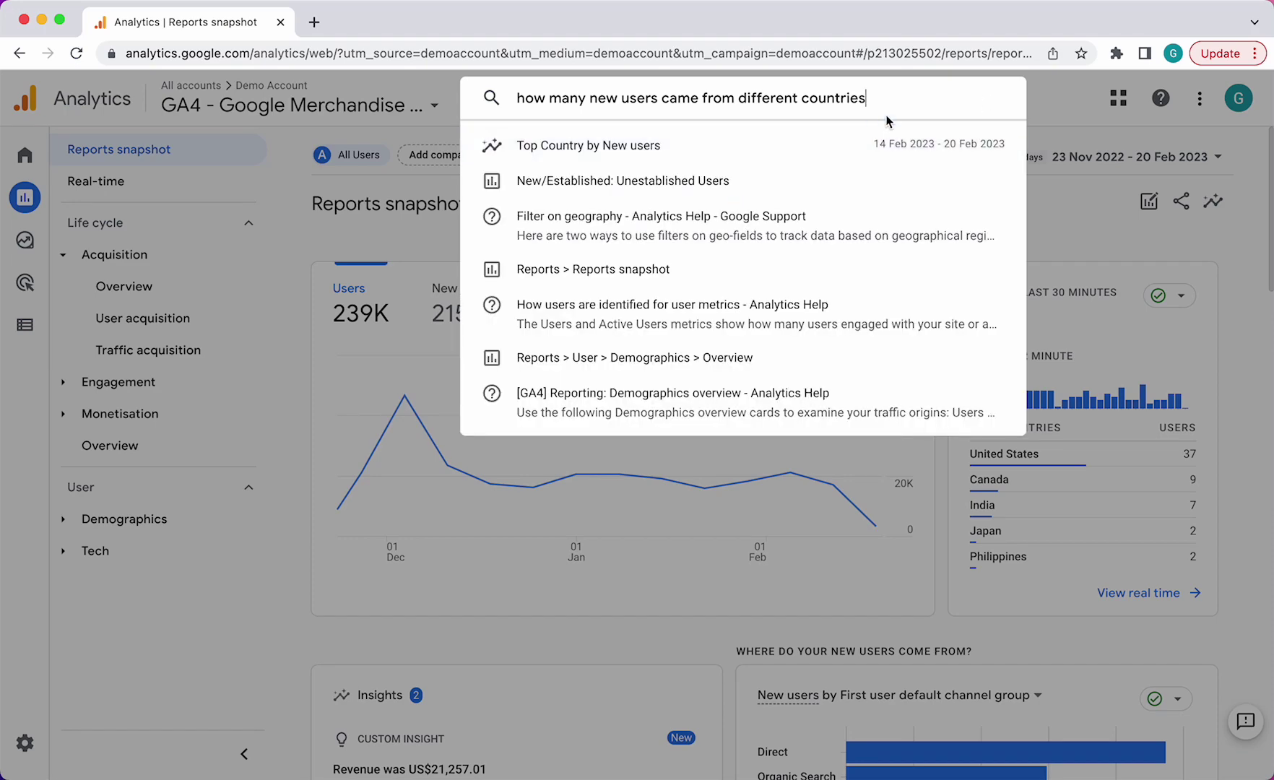
left_click(628, 147)
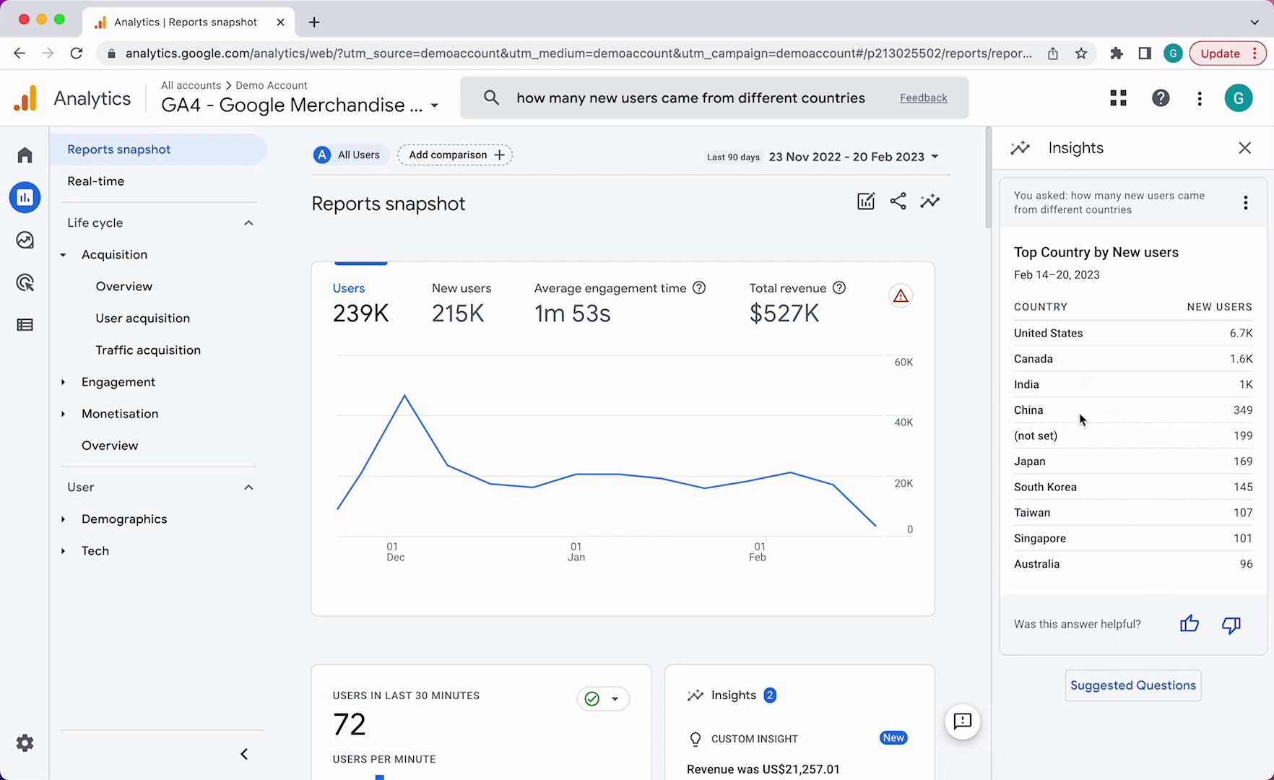
Examine the suggested Analytics Intelligence questions in every category from Basic Performance to Ecommerce, and close Insights
left_click(1159, 689)
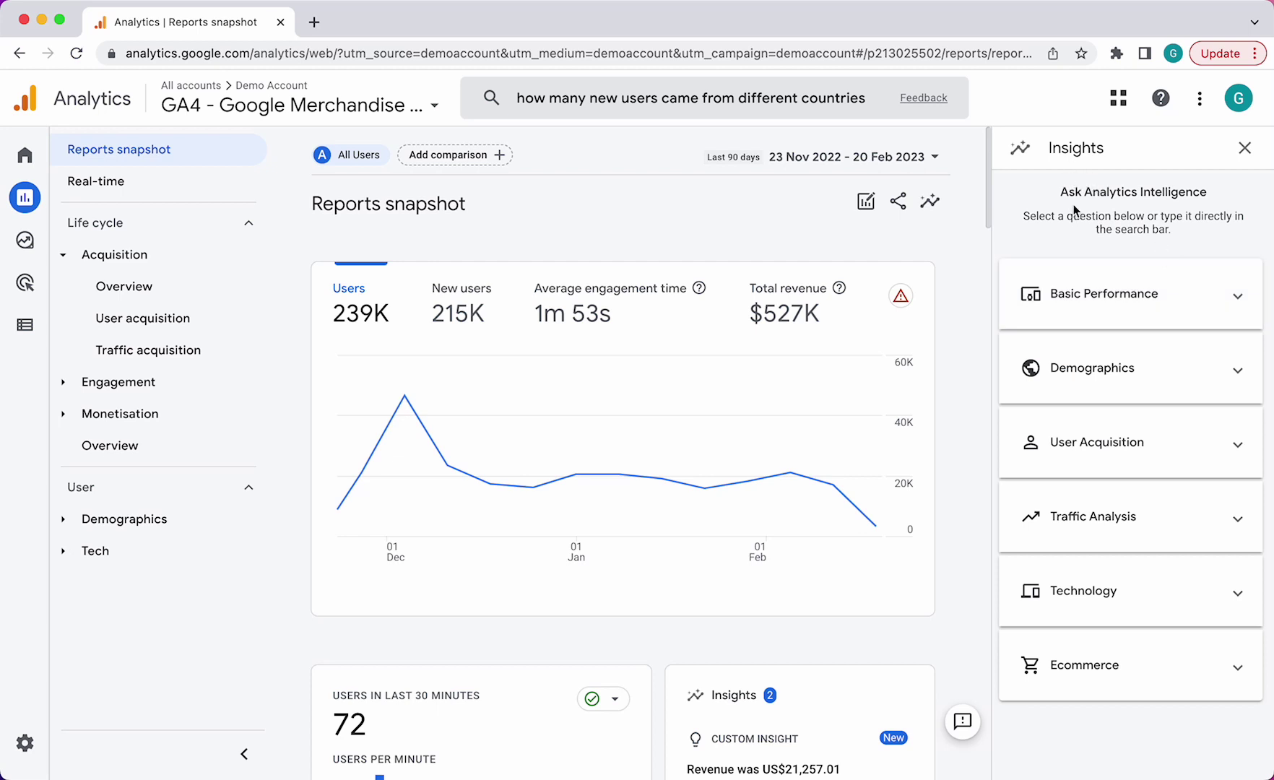
left_click(1198, 302)
scroll(1134, 542, "down", 3)
left_click(1149, 554)
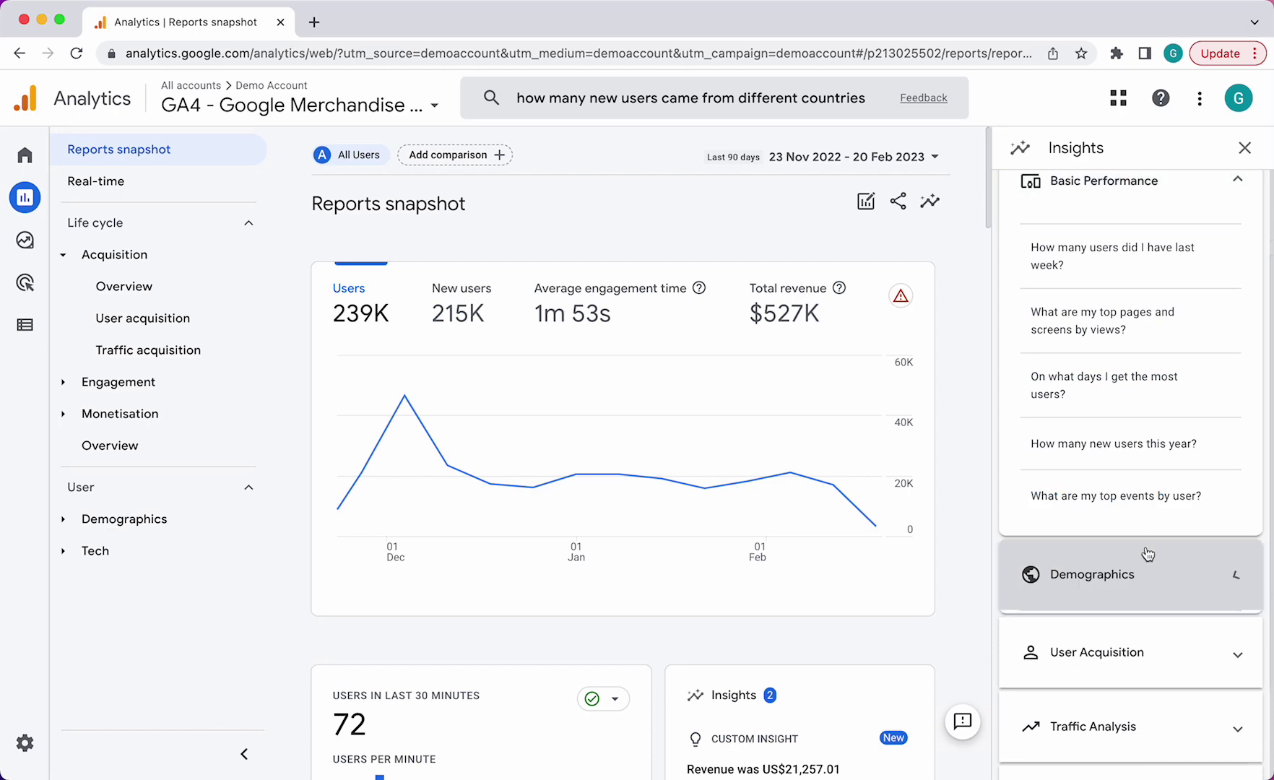
left_click(1146, 552)
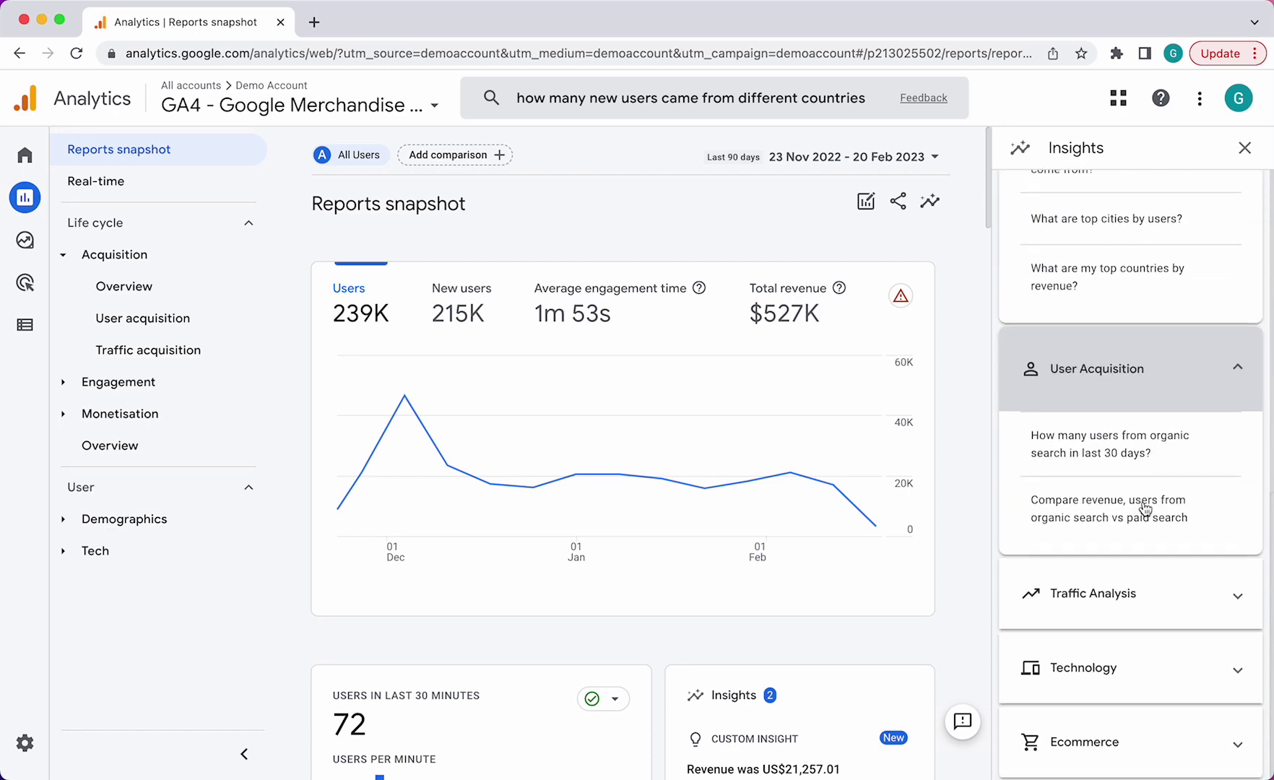
left_click(1148, 593)
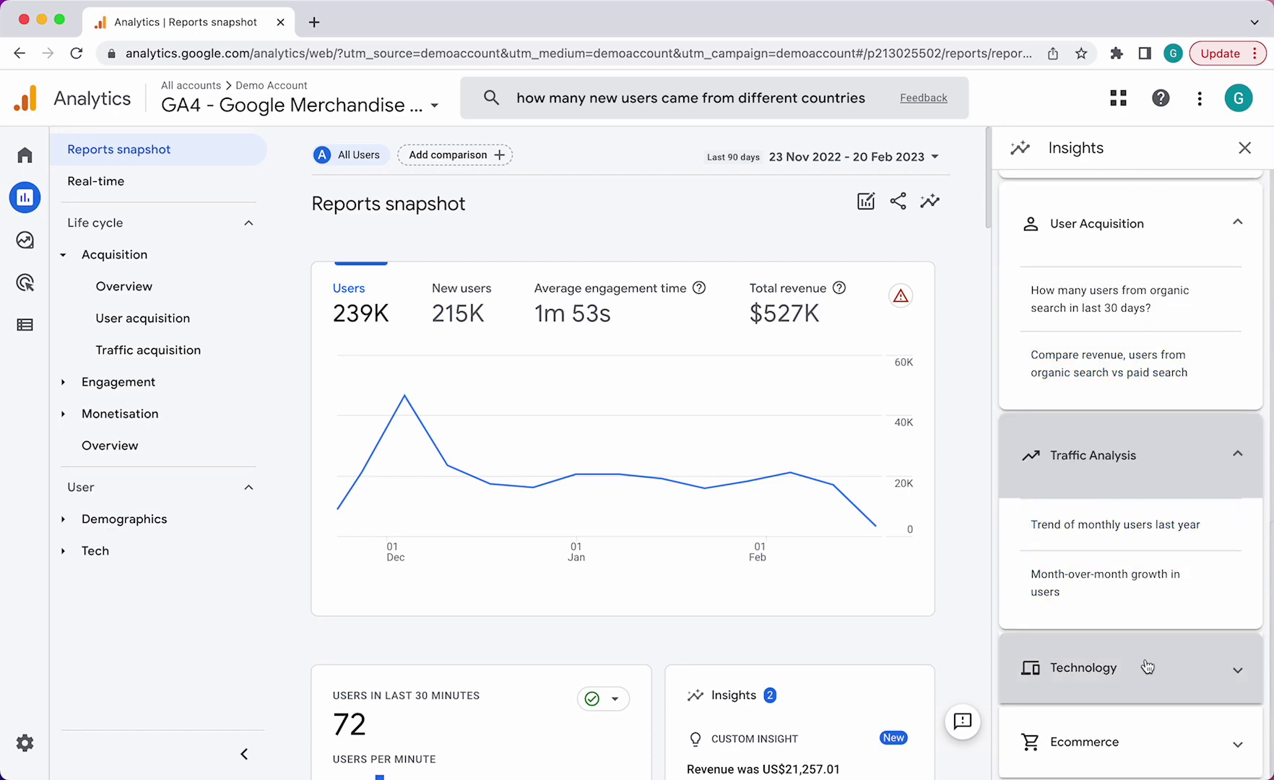
left_click(1147, 666)
left_click(1130, 740)
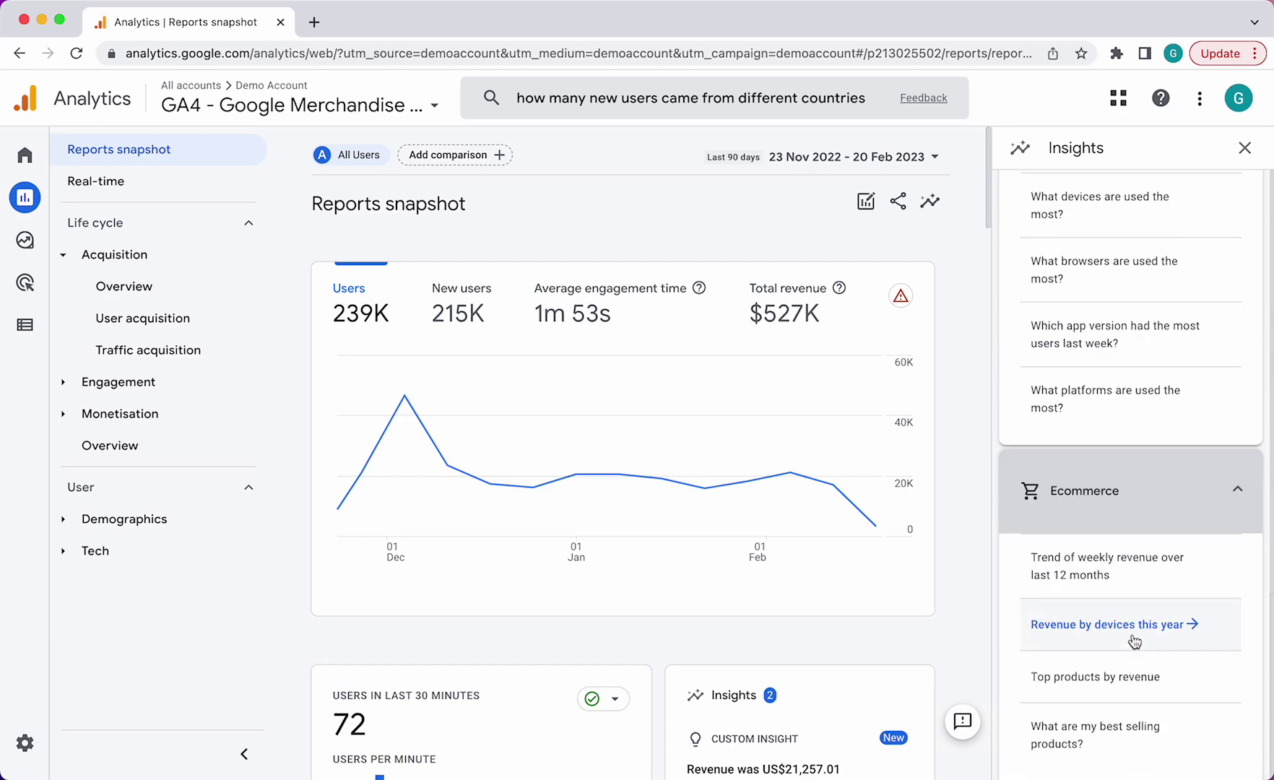
scroll(1126, 404, "up", 15)
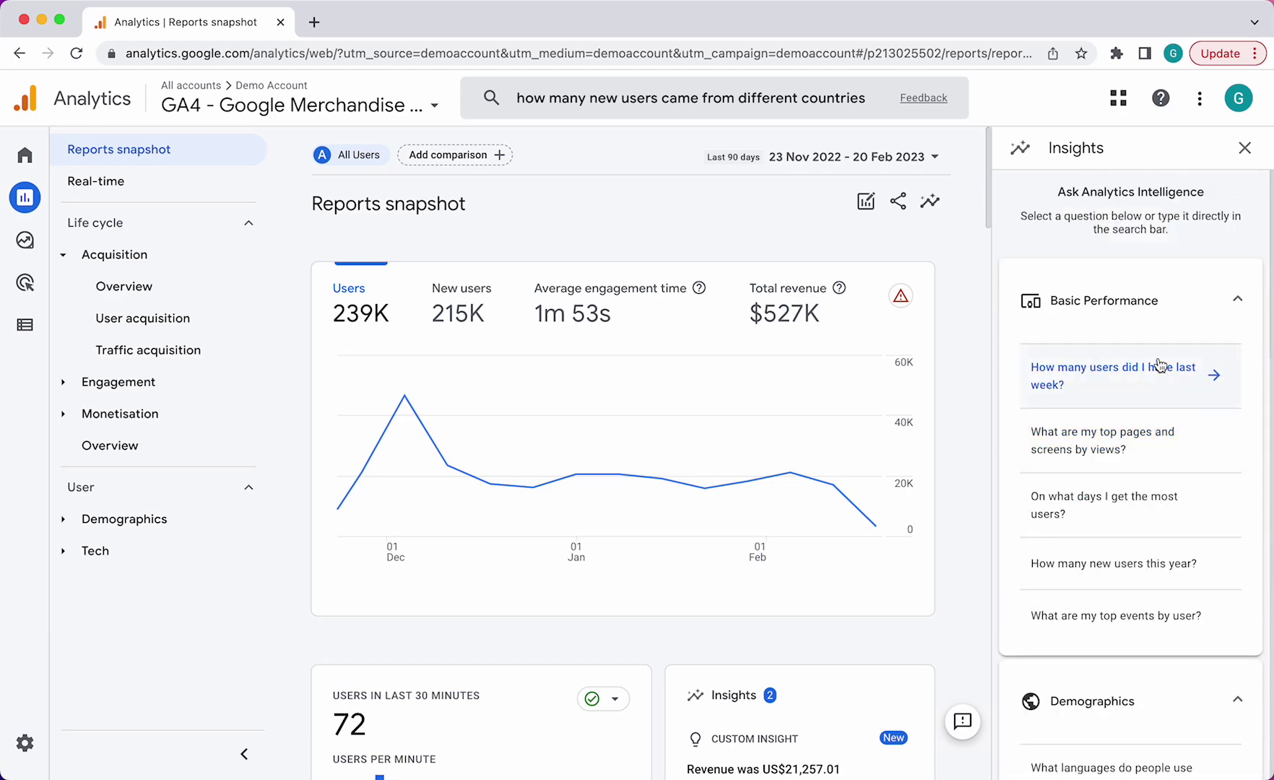
left_click(1242, 148)
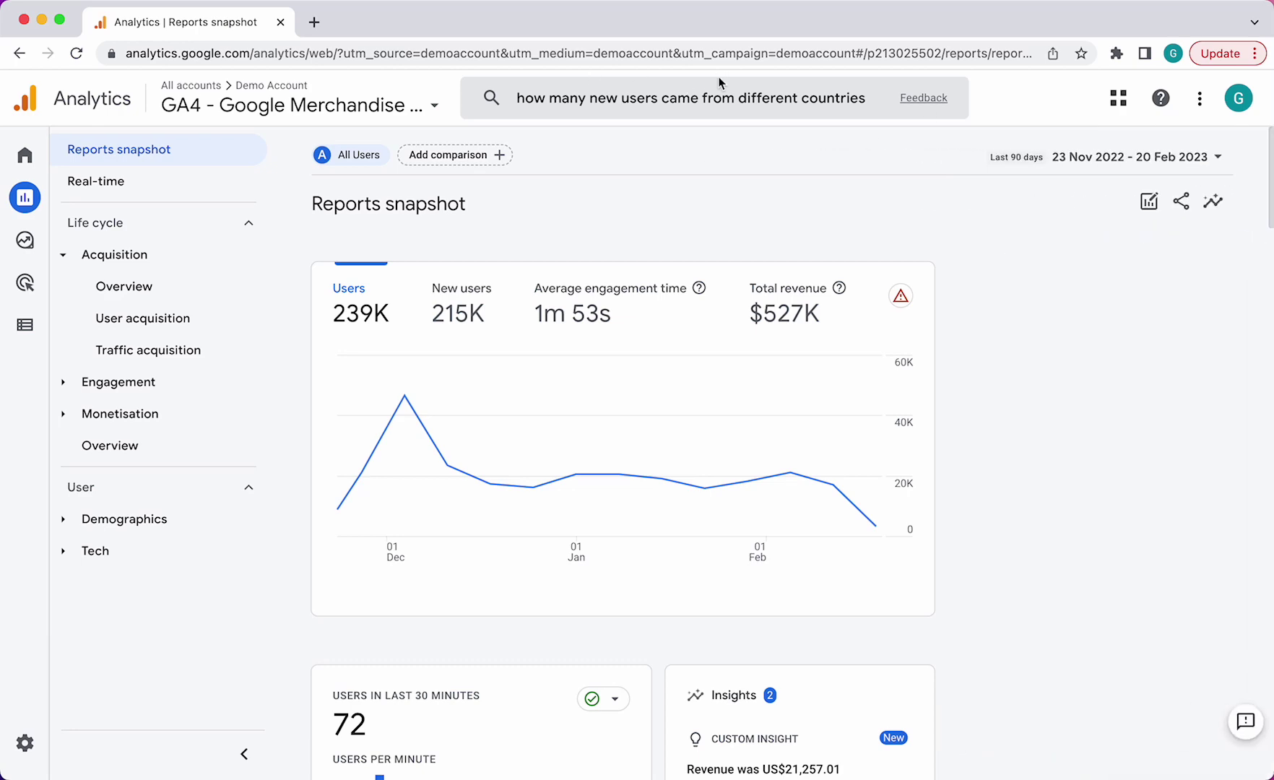
Replace the search query with "admin" to look up the Admin page, and dismiss the results without opening one
left_click(714, 97)
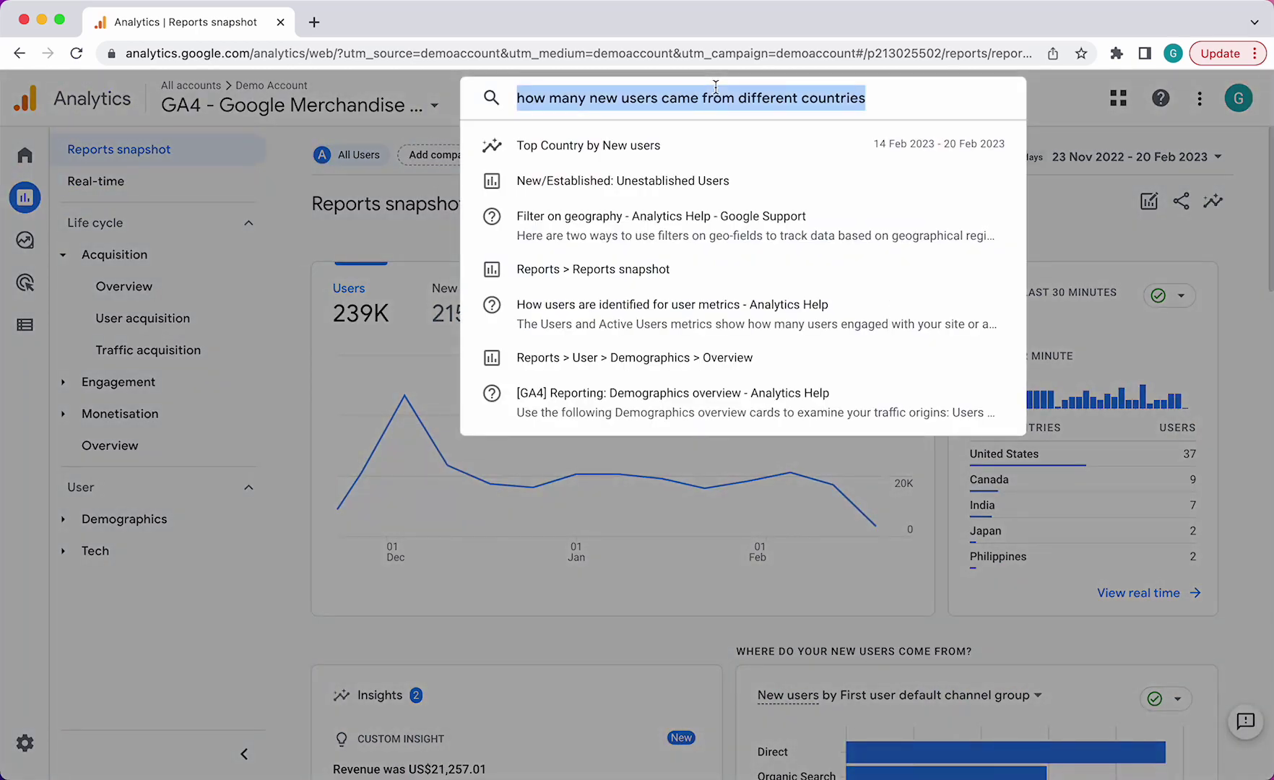
key("BackSpace")
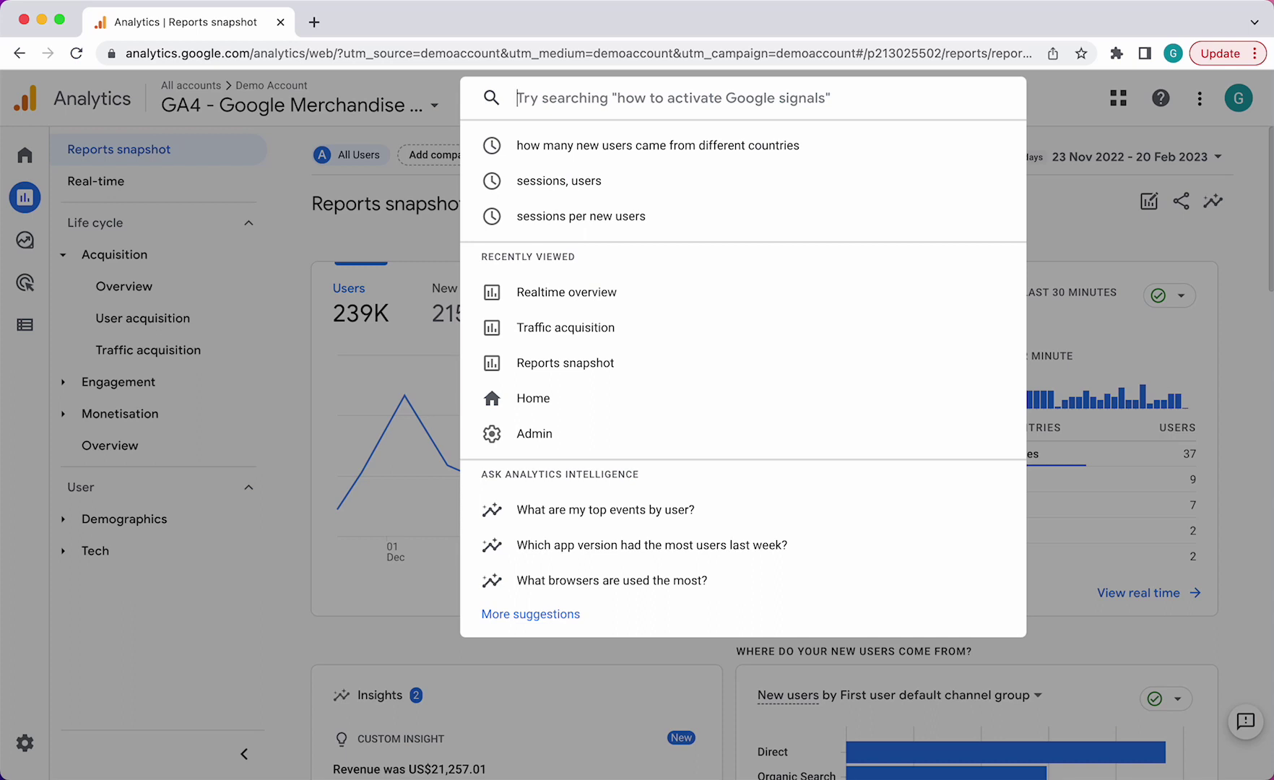
type("admin")
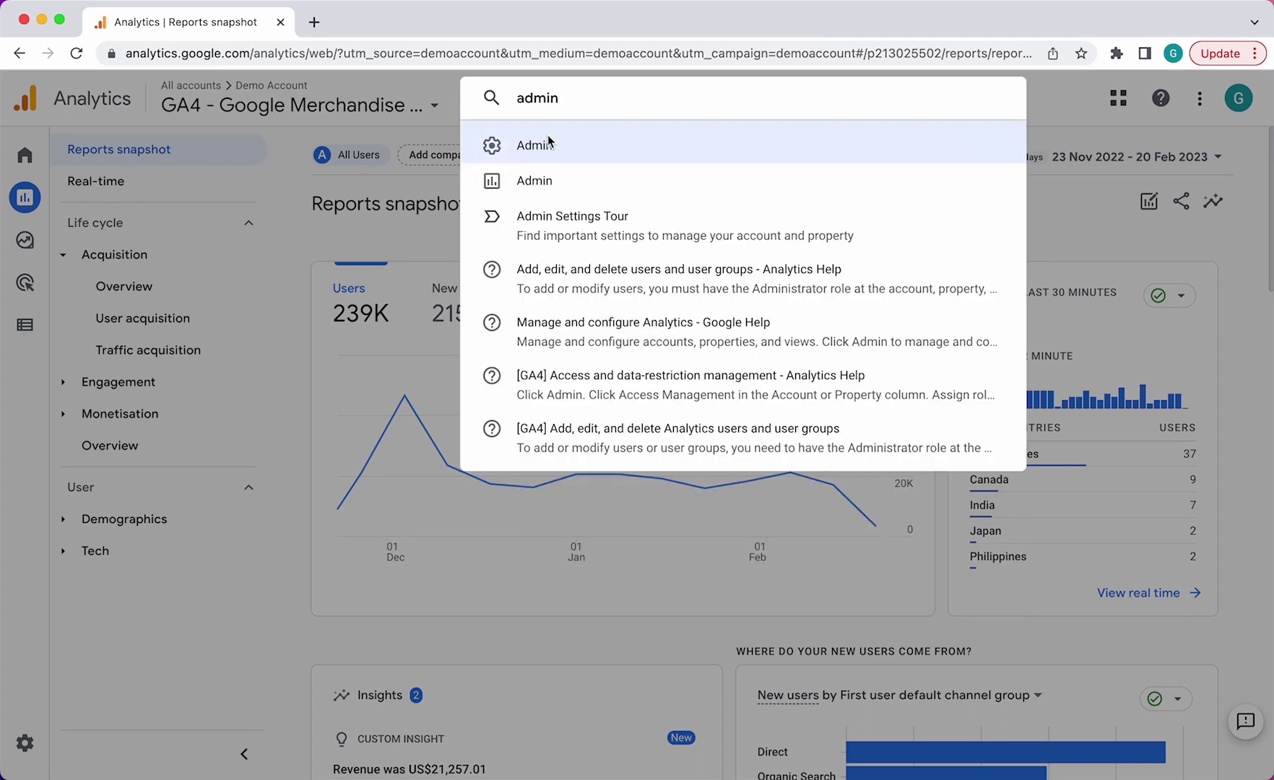
left_click(249, 562)
mouse_move(26, 764)
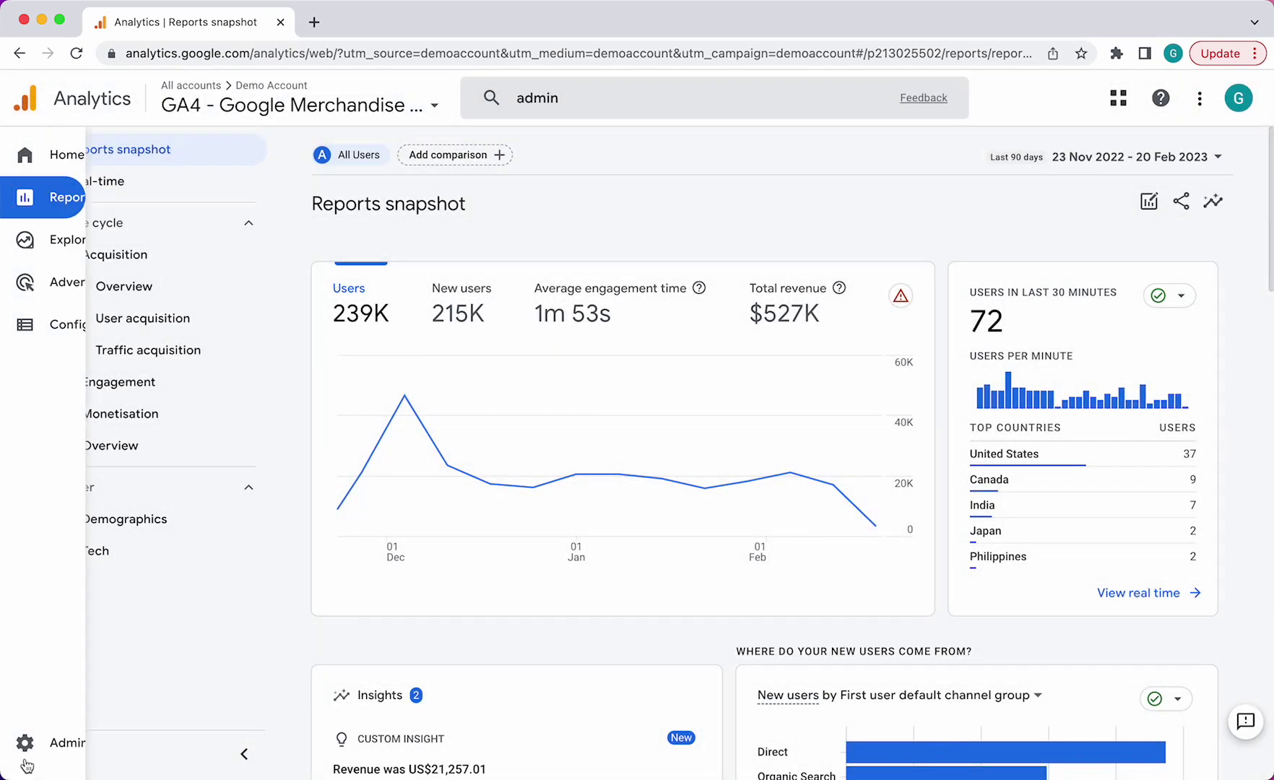
Search for "traffic acquisition" and open the Life cycle Traffic acquisition report from the results
left_click(564, 97)
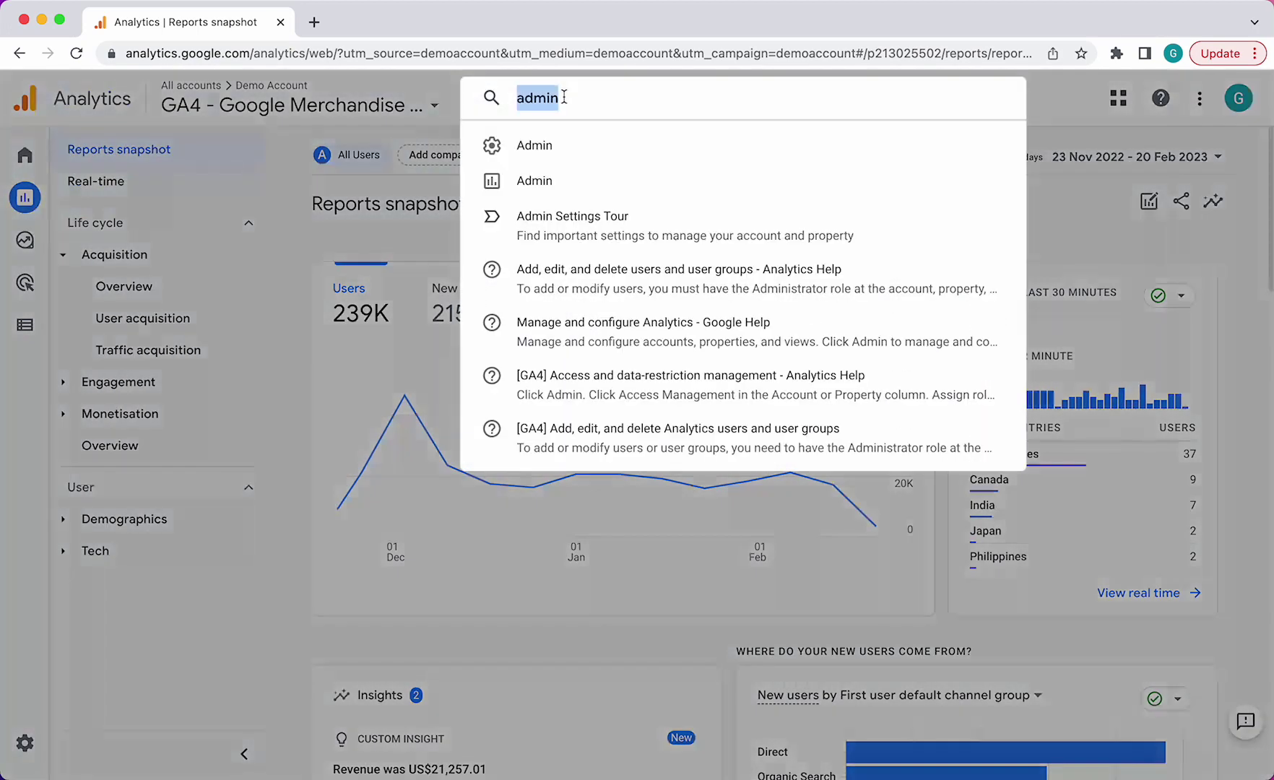
type("j")
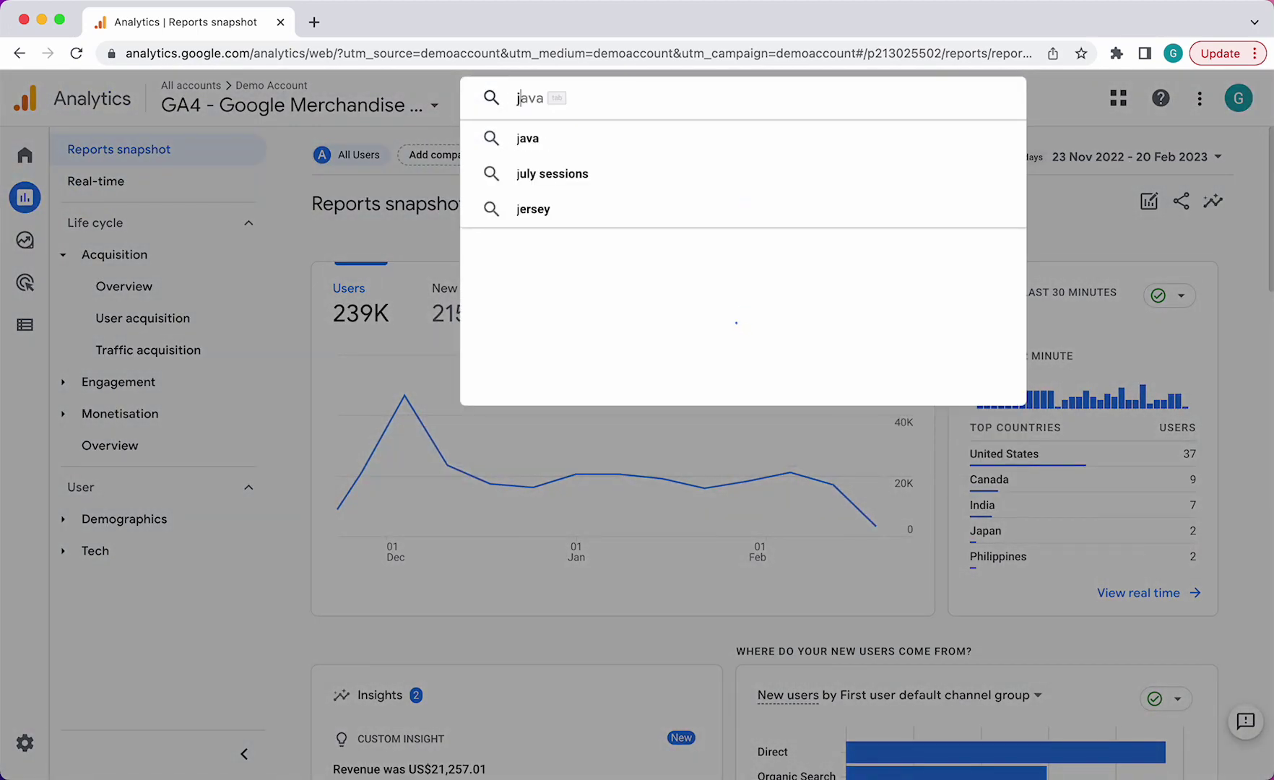
key("BackSpace")
type("traffic")
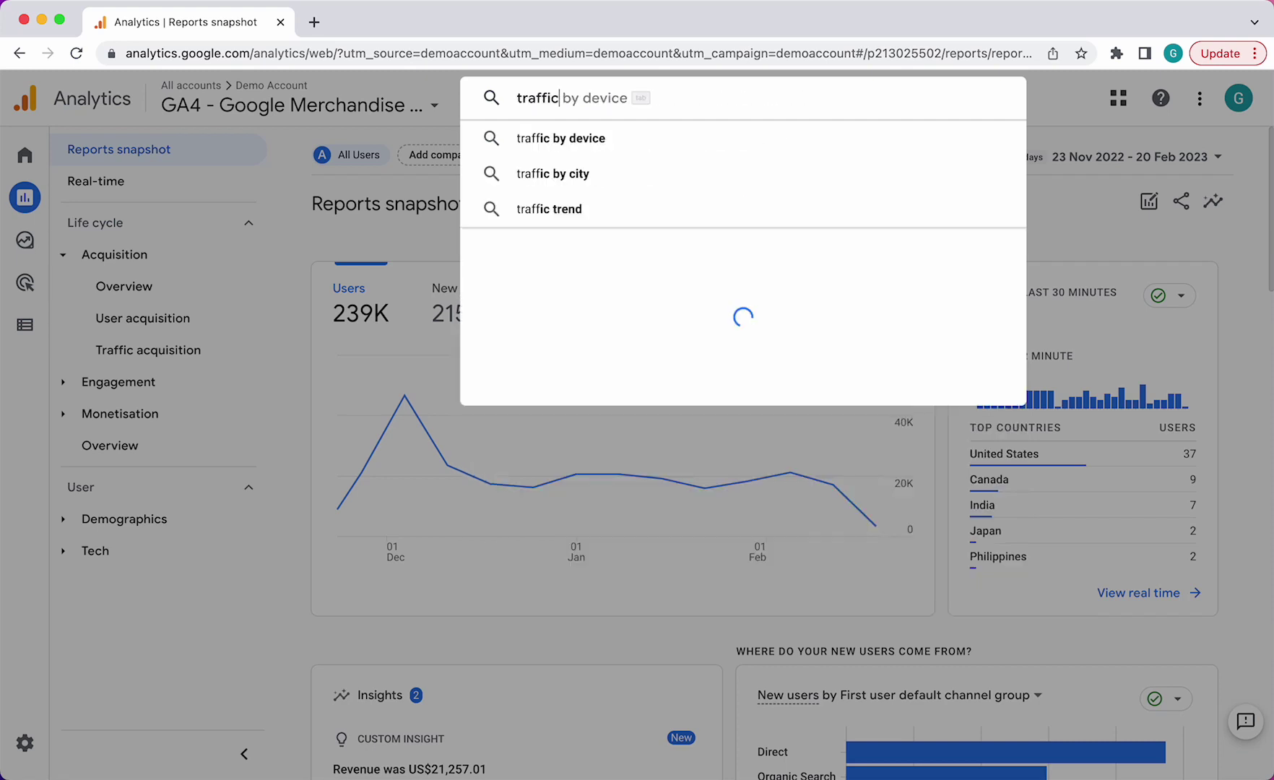
type(" acqu")
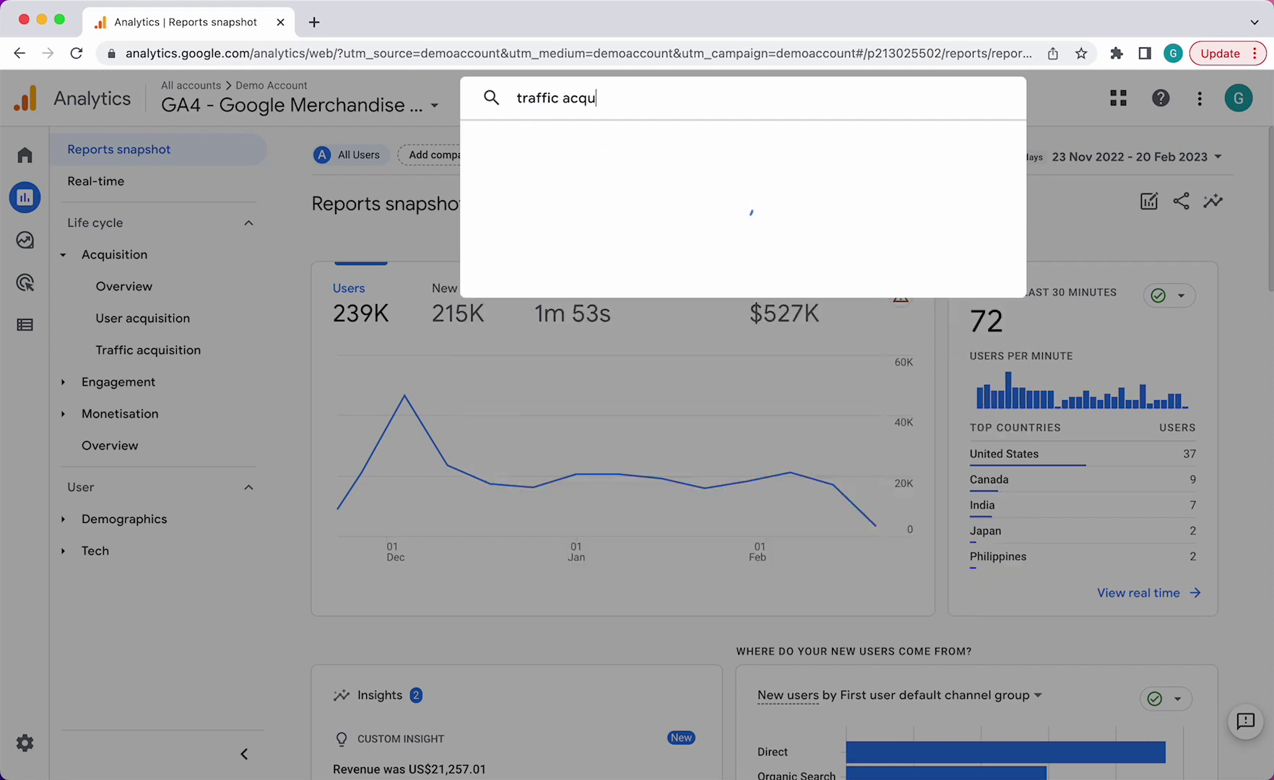
type("isition")
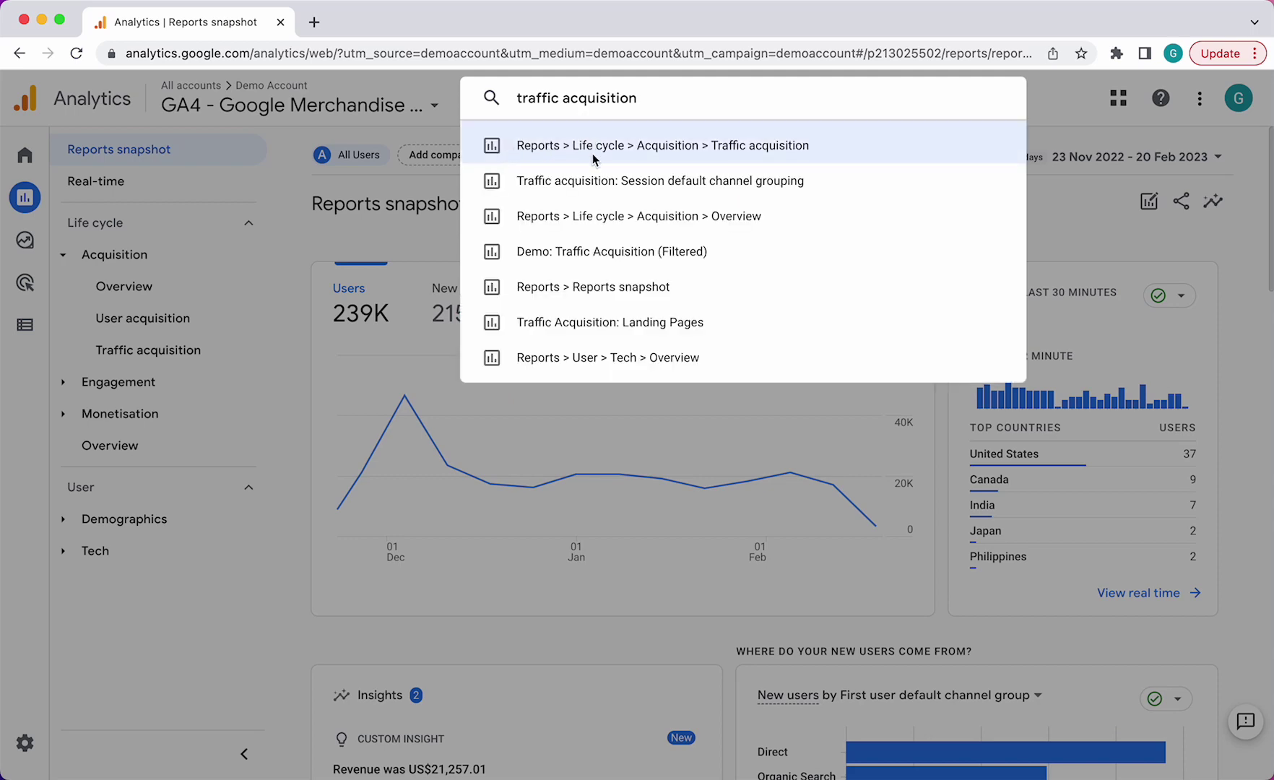
left_click(735, 145)
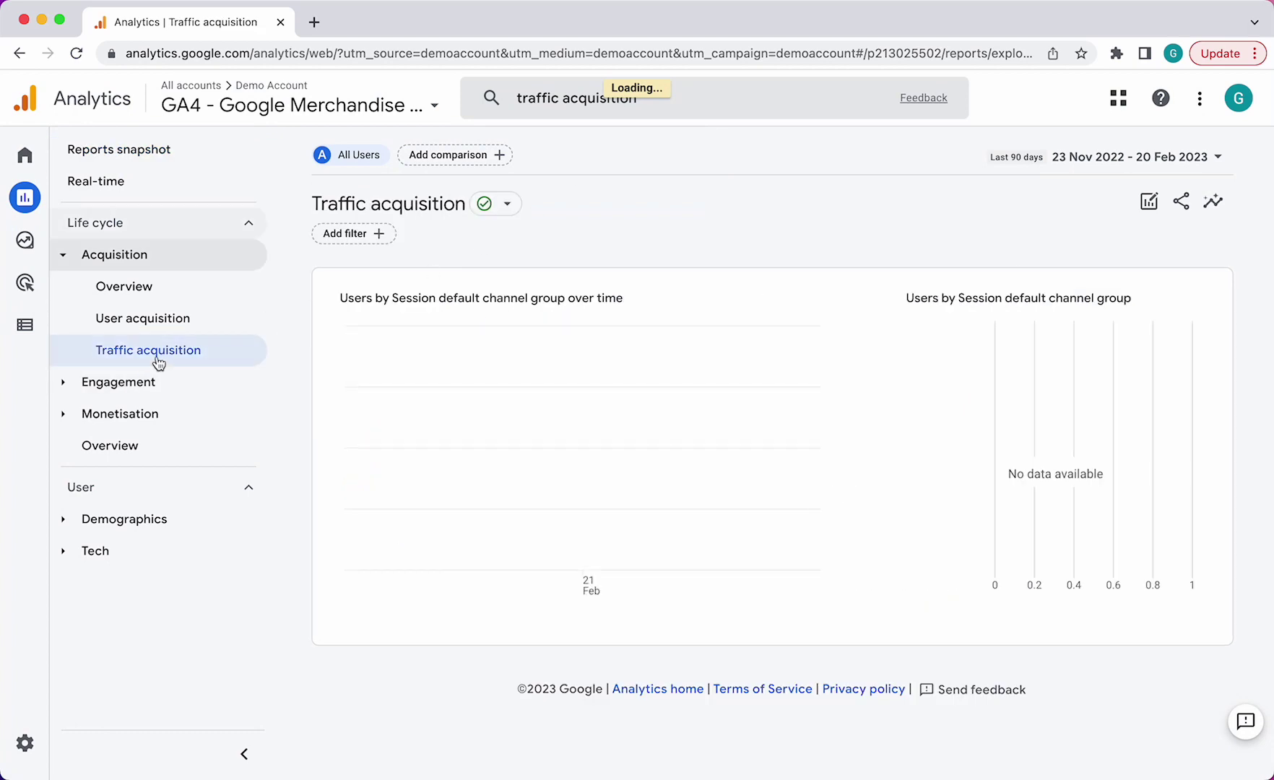
Collapse the Acquisition report group and clear the traffic acquisition search query
left_click(171, 264)
triple_click(590, 99)
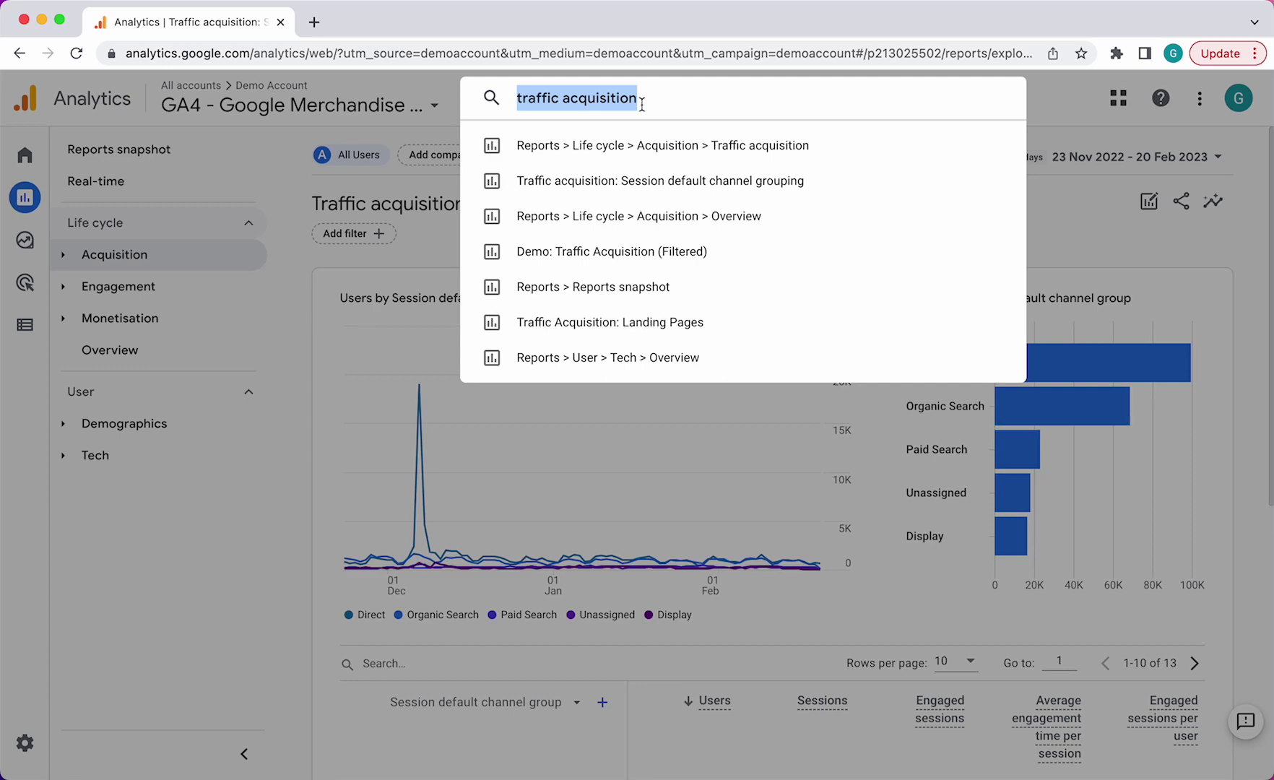
key("BackSpace")
left_click(445, 92)
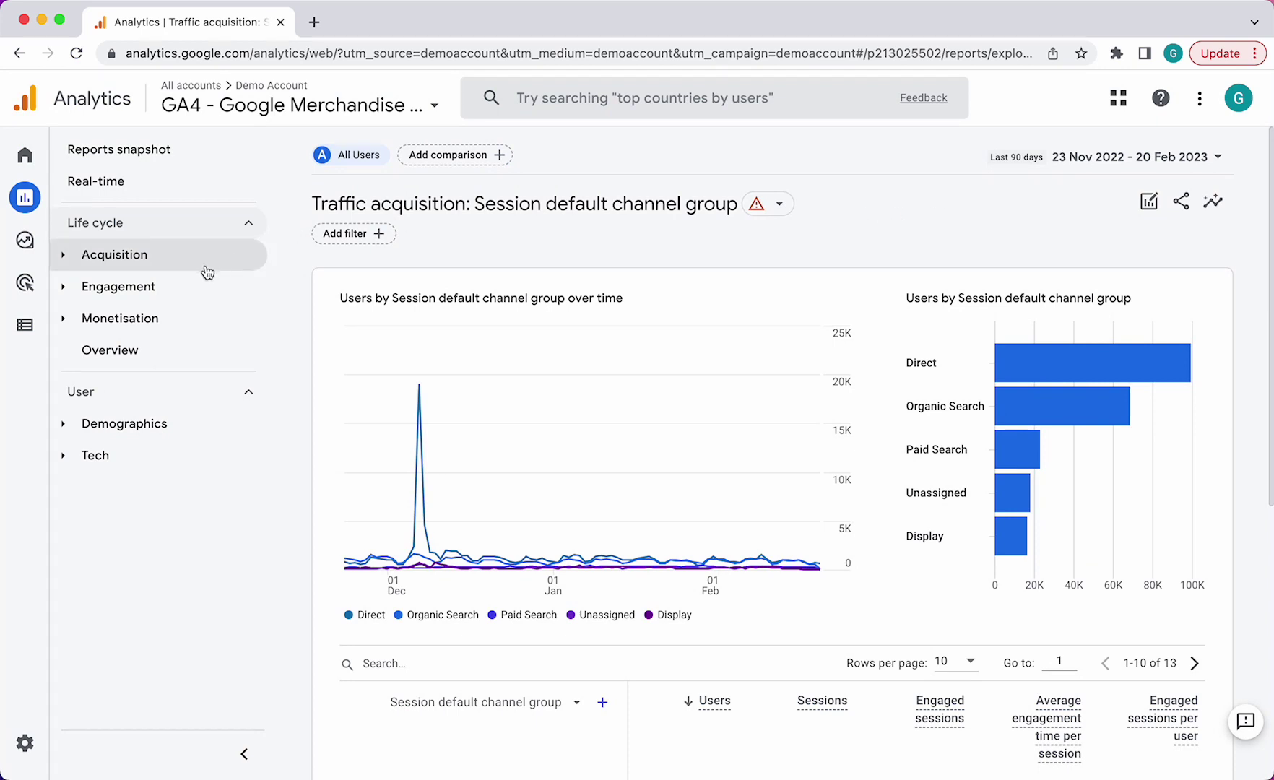
Return to the Reports snapshot and open the Acquisition overview report to review its user and session cards
left_click(153, 162)
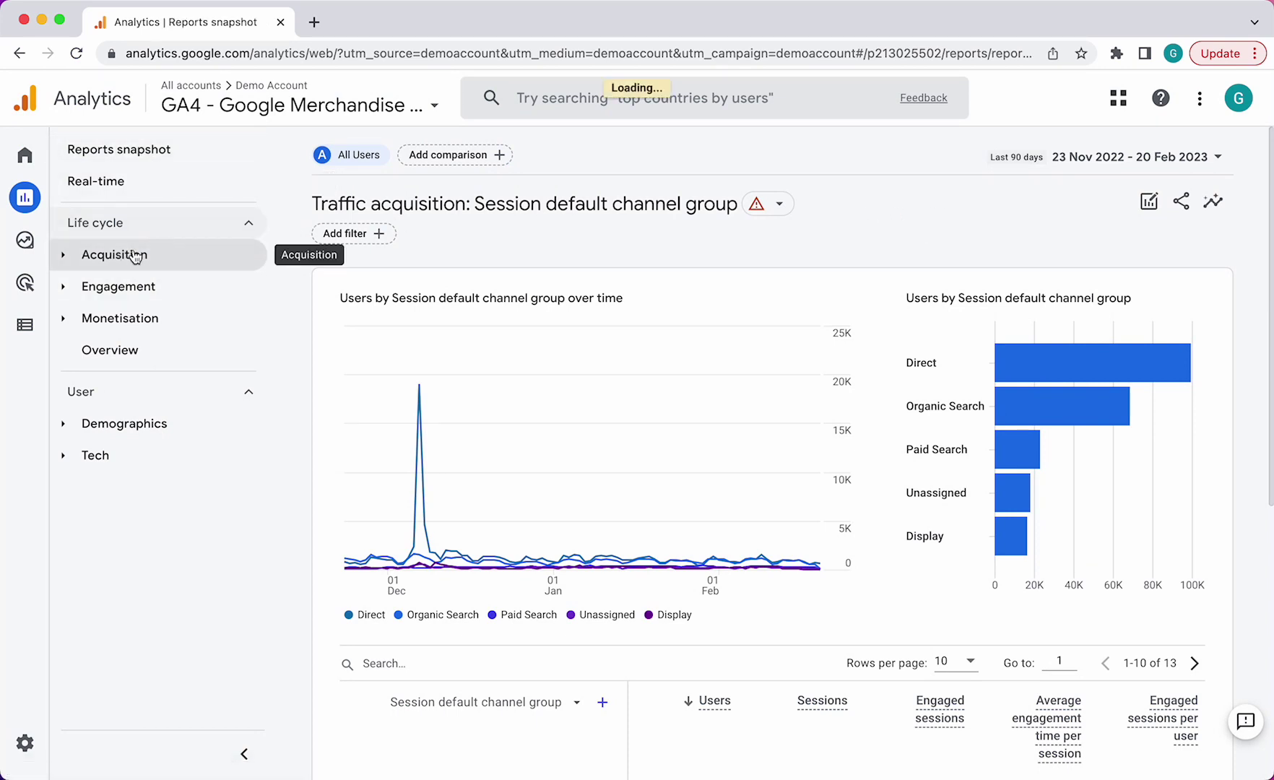
left_click(130, 260)
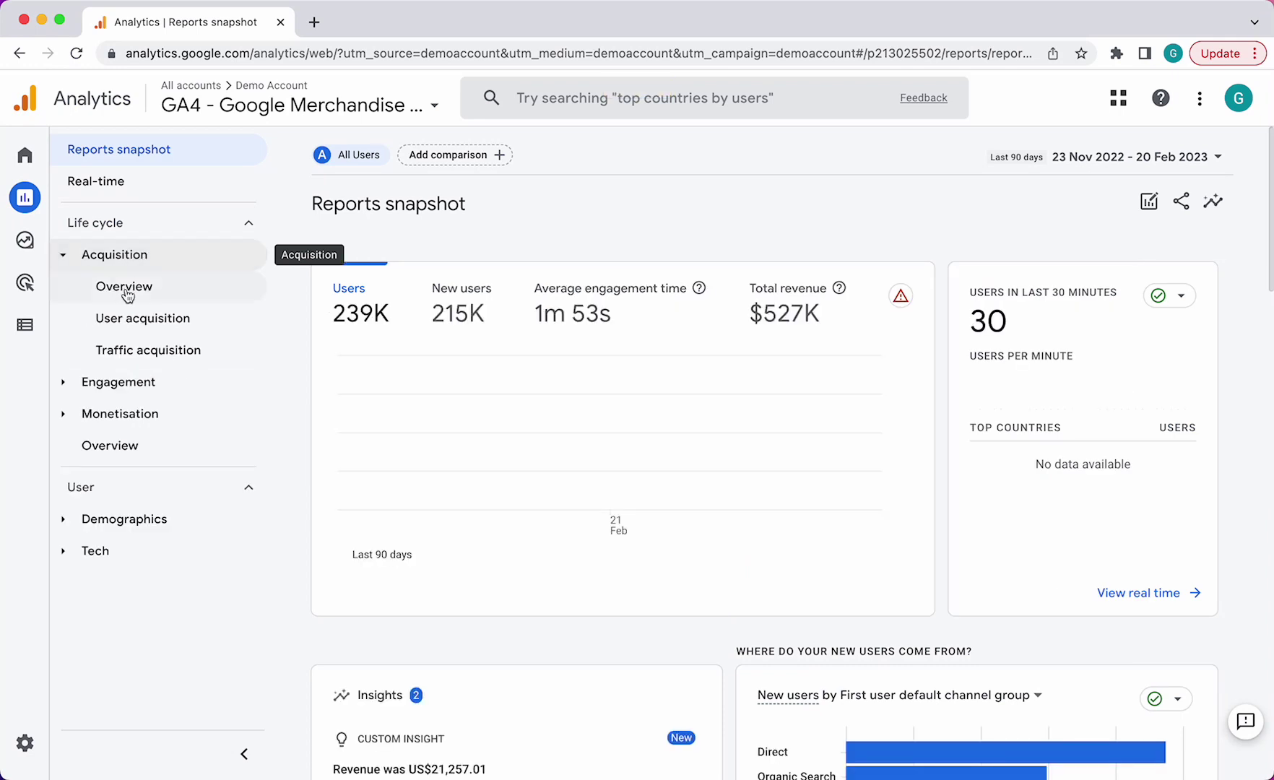
left_click(124, 286)
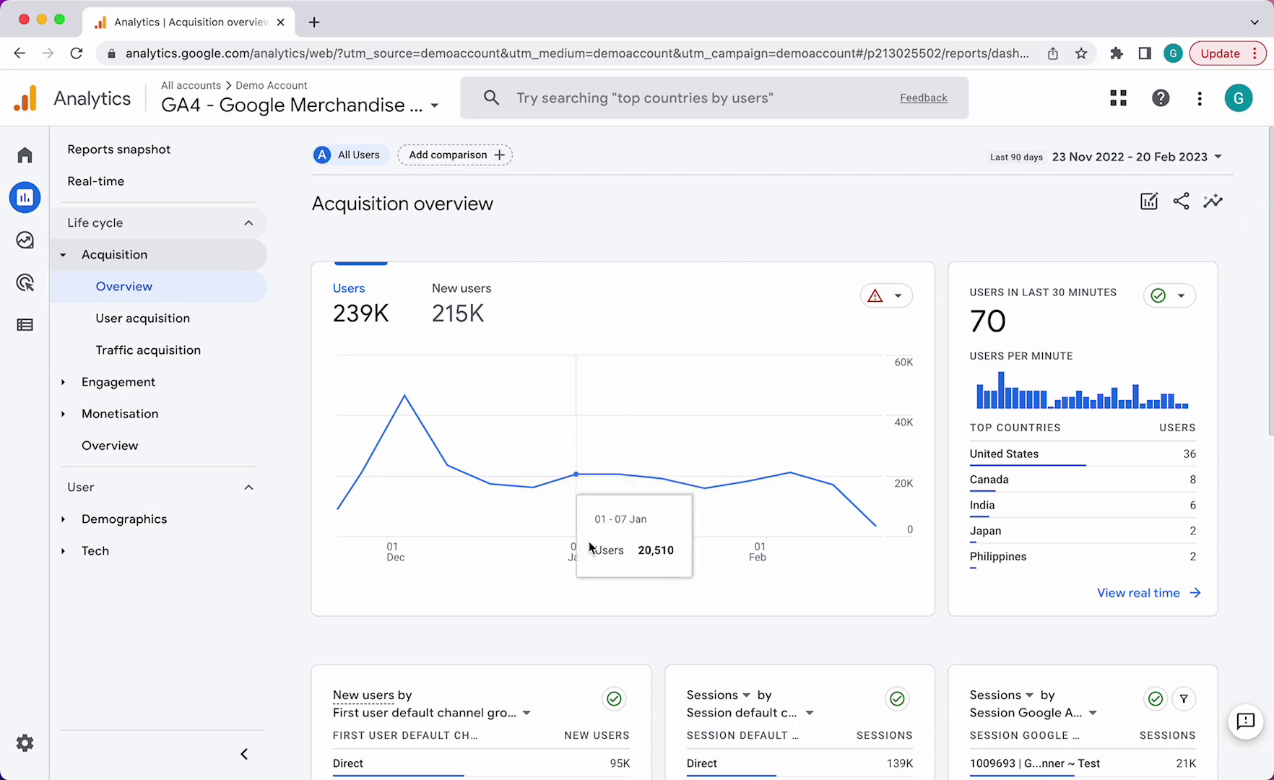
scroll(902, 571, "down", 10)
scroll(729, 552, "up", 10)
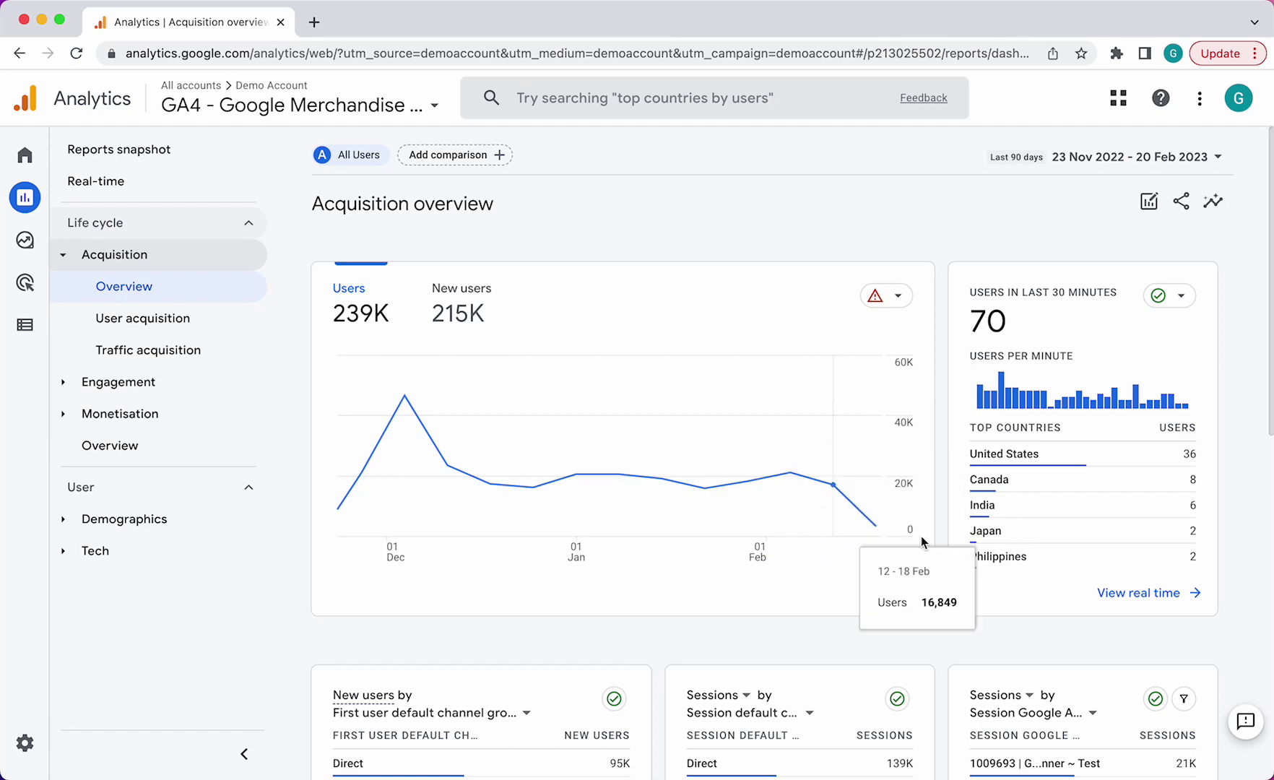
scroll(923, 517, "down", 8)
scroll(766, 513, "up", 8)
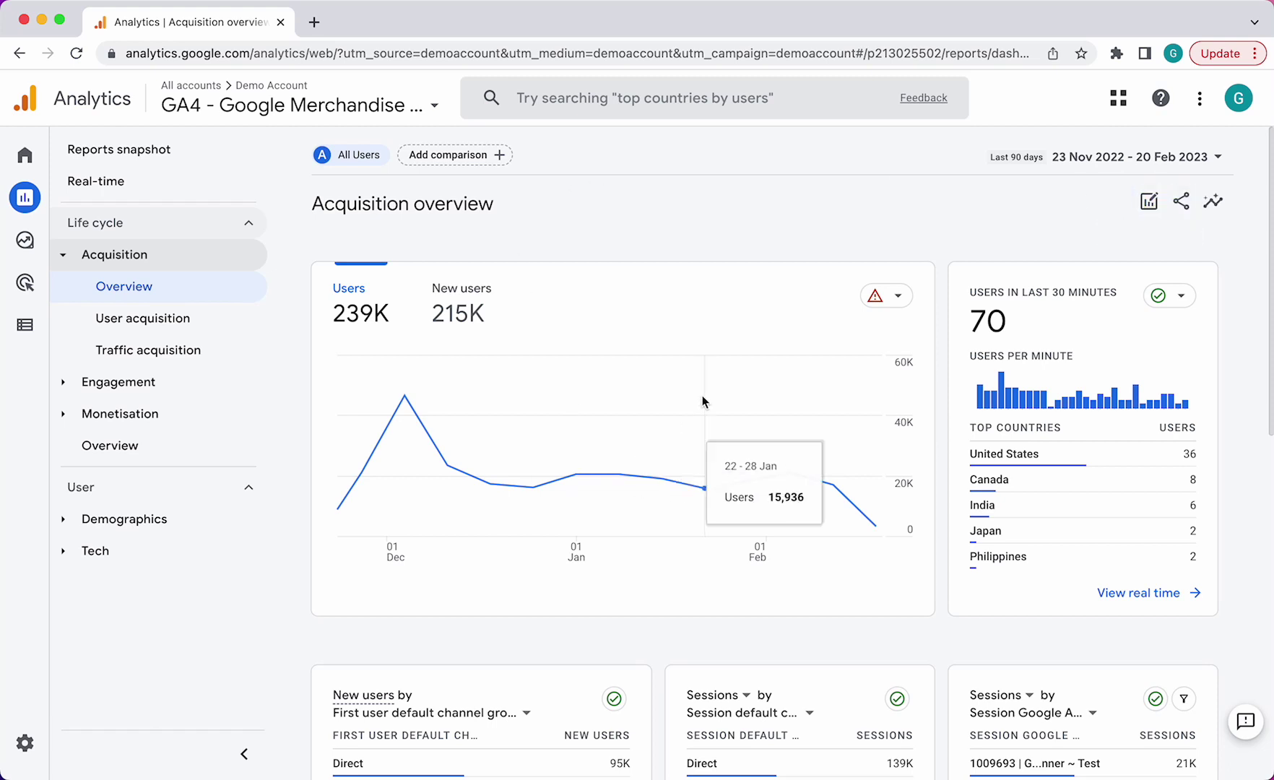
Start building a comparison on the Acquisition overview report that includes the Country dimension
scroll(782, 464, "down", 10)
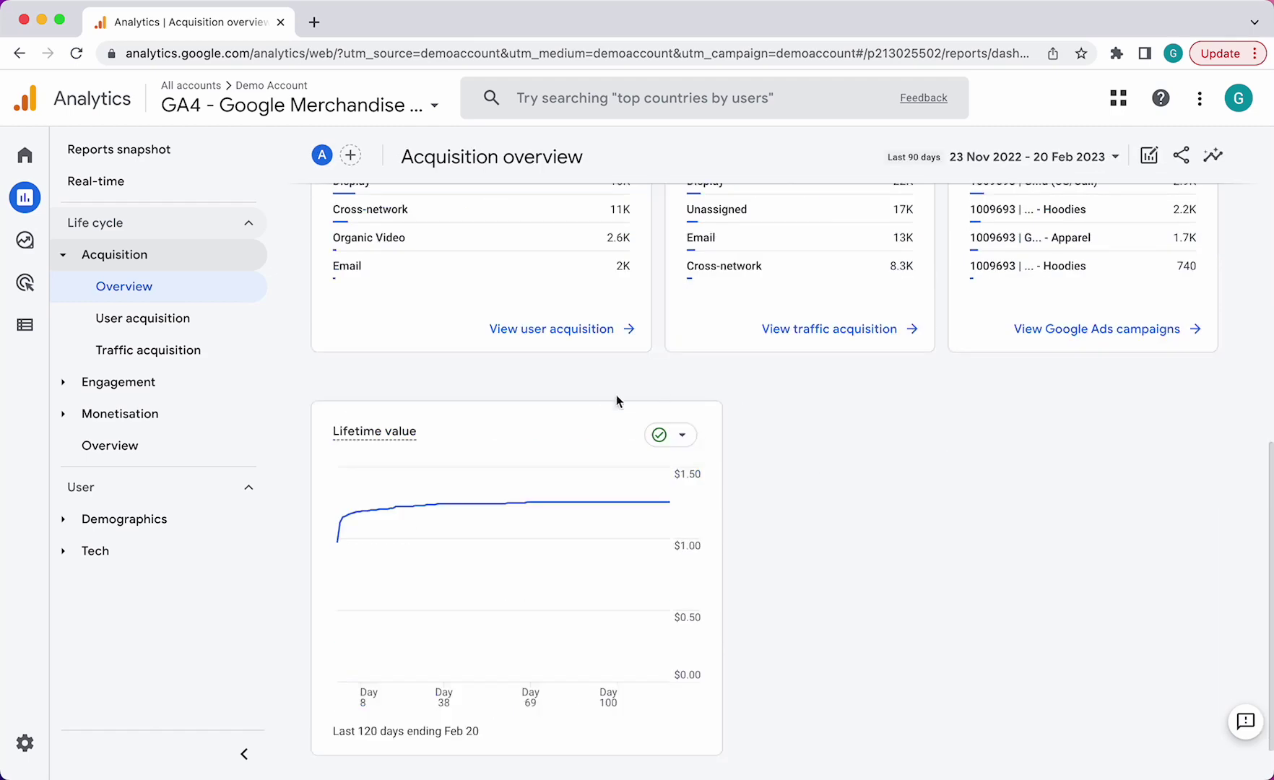
scroll(617, 398, "up", 10)
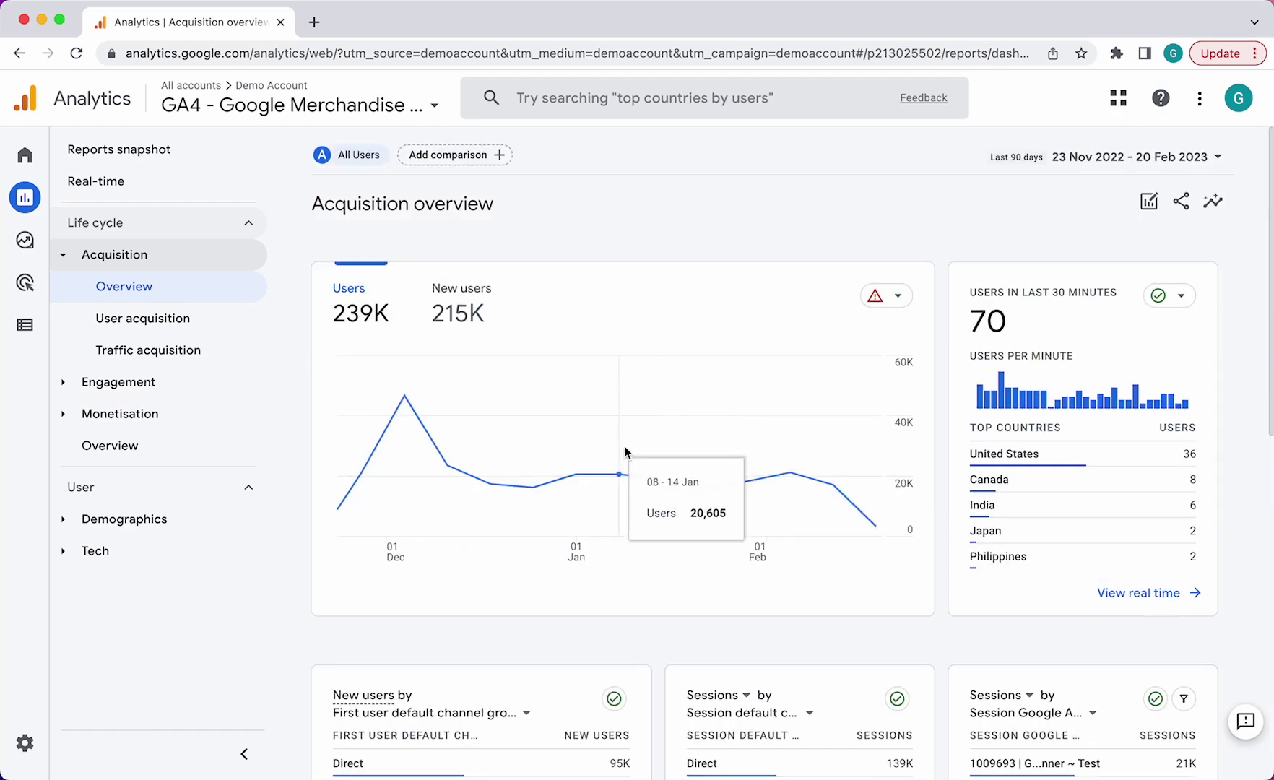
left_click(478, 156)
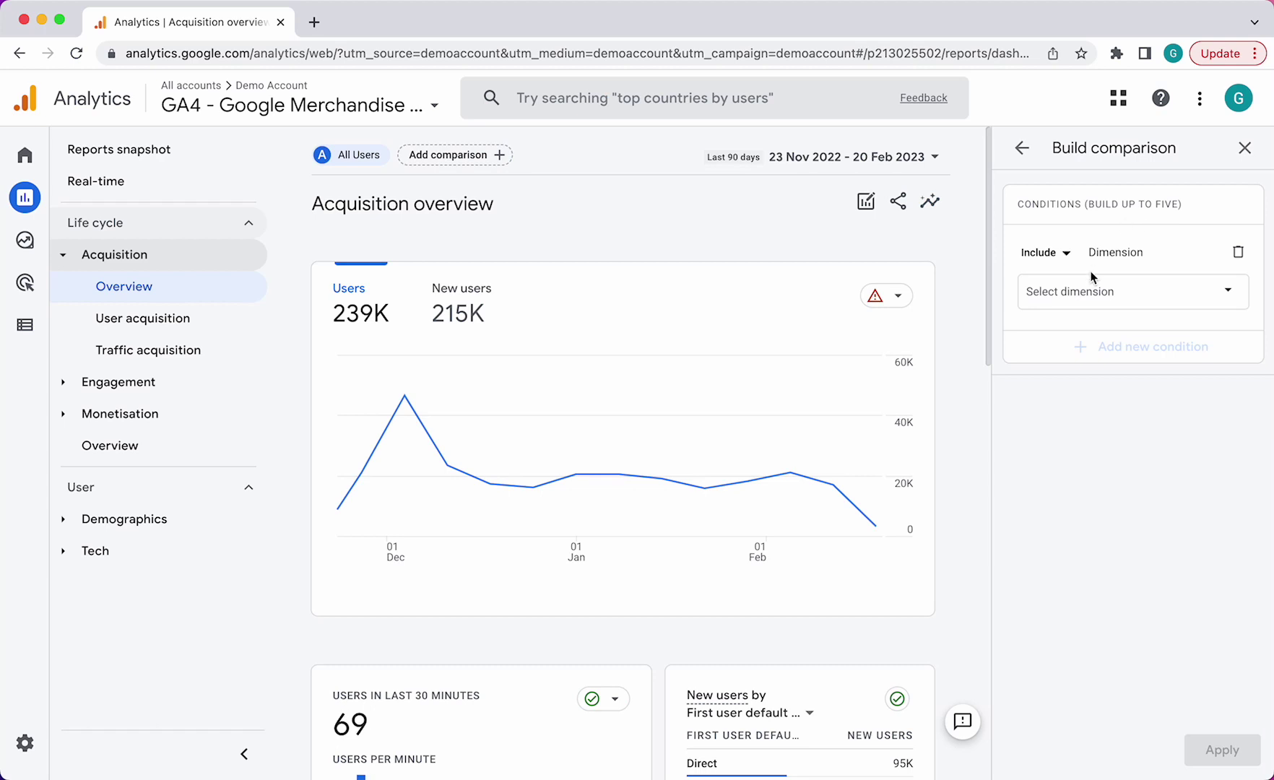
left_click(1118, 293)
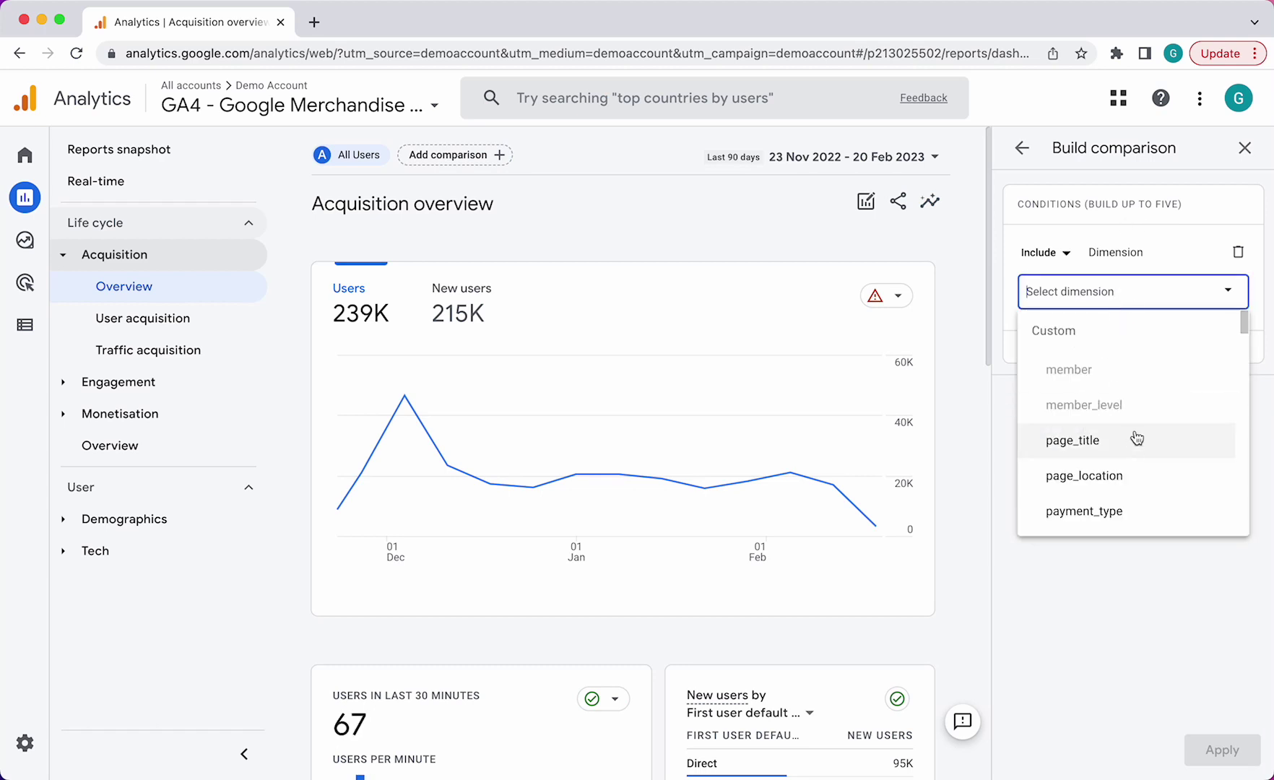
scroll(1151, 340, "down", 5)
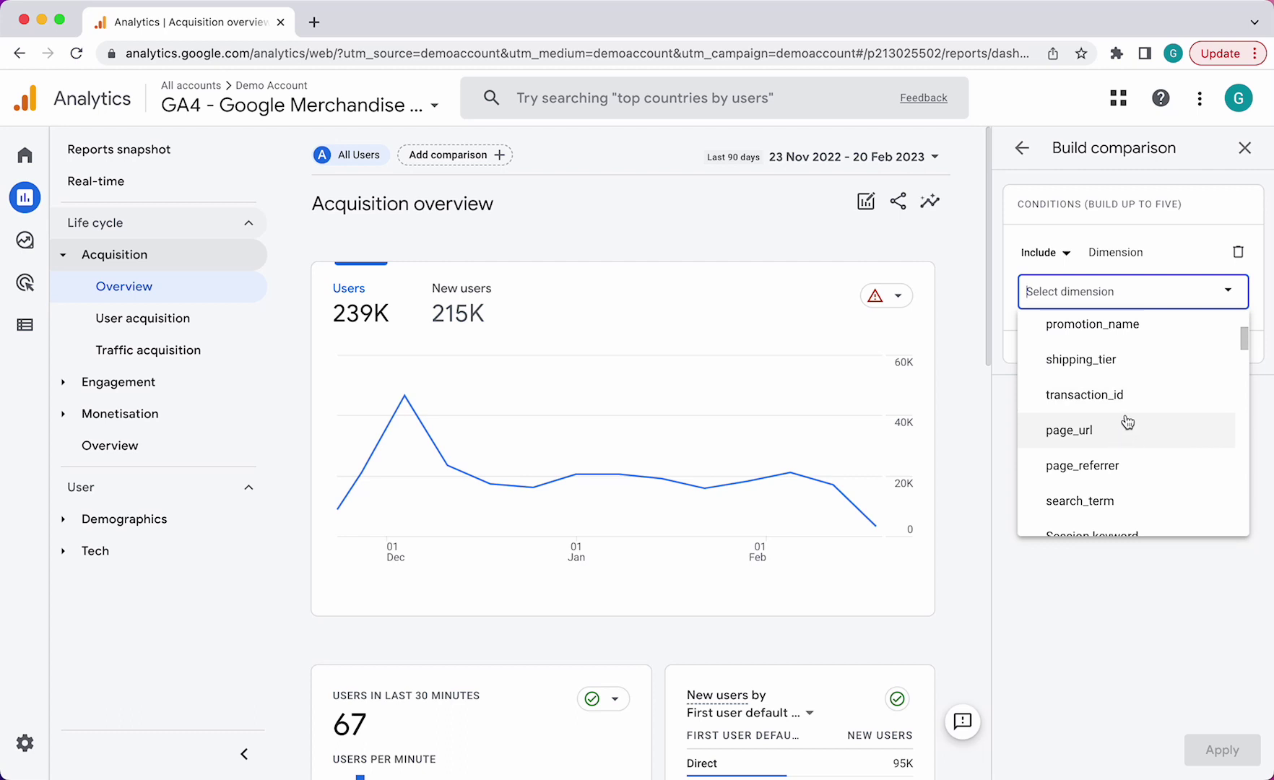
scroll(1132, 422, "down", 2)
scroll(1141, 416, "down", 8)
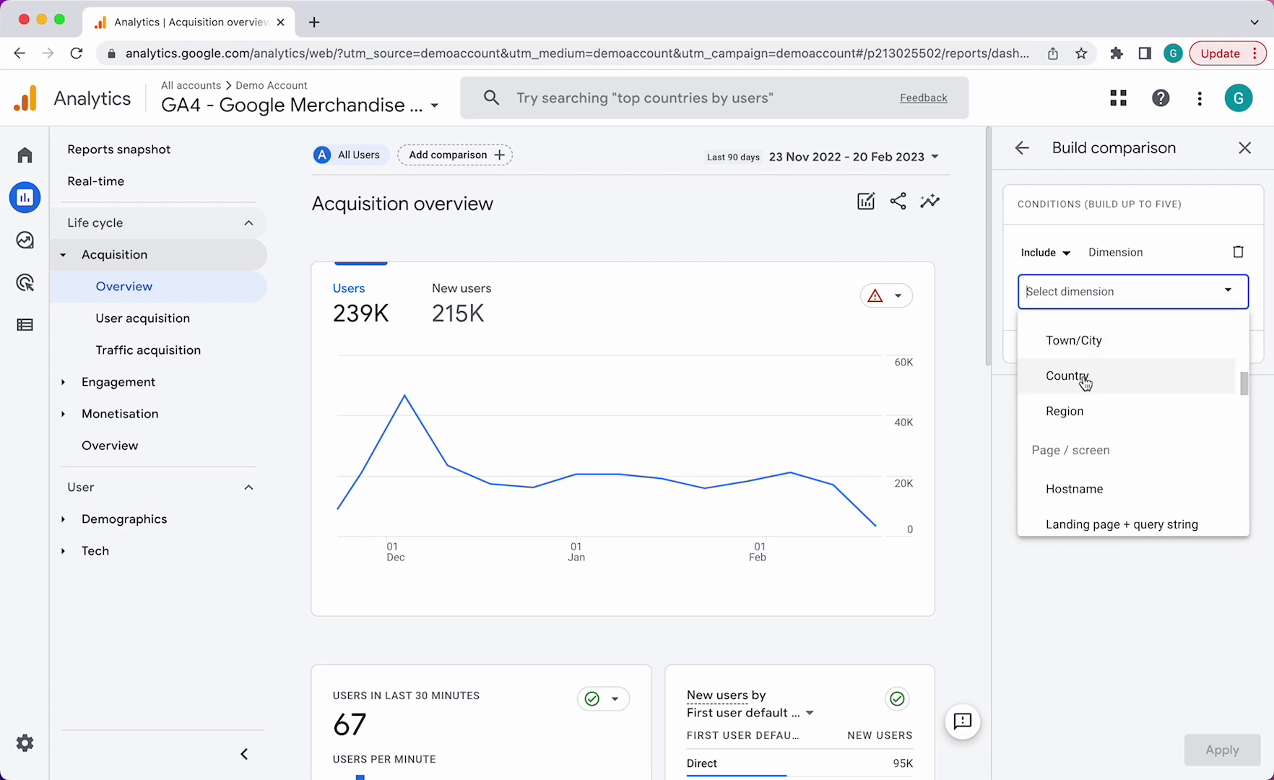
left_click(1092, 379)
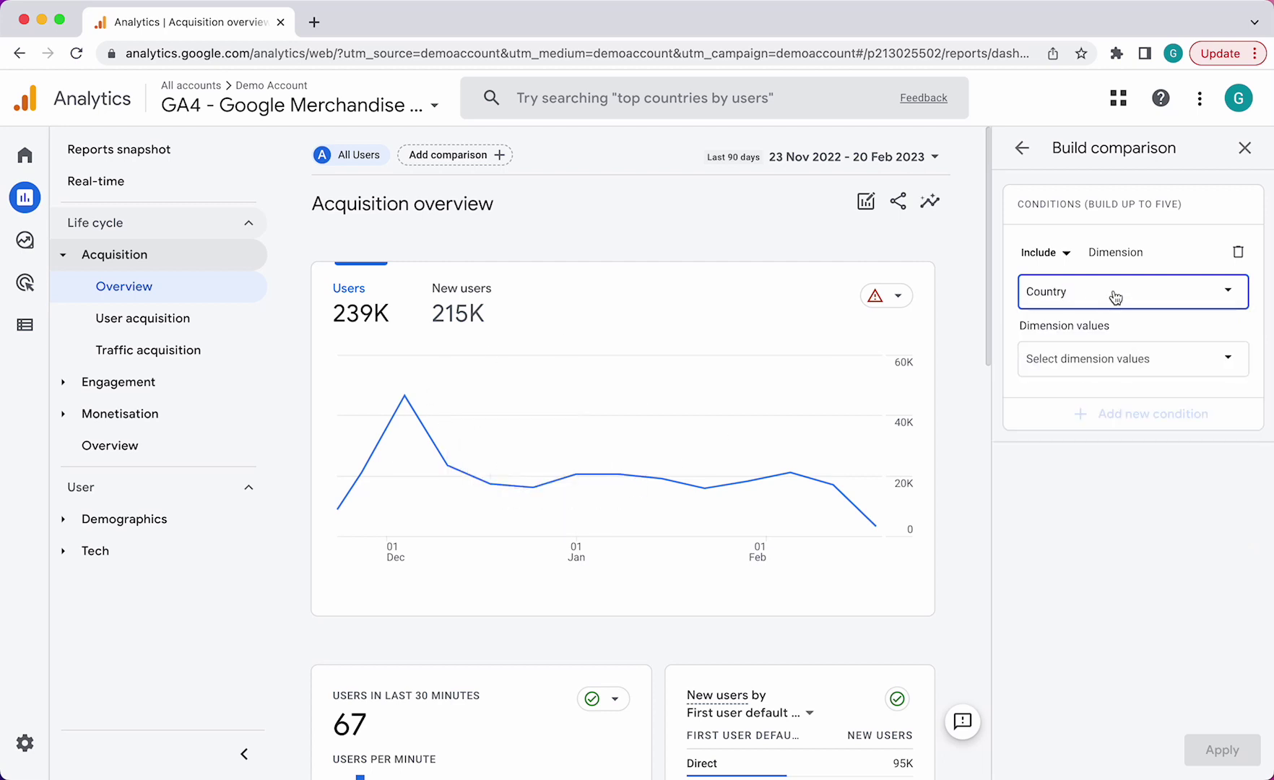
Select United States and United Kingdom as the country values and apply the comparison to the report
left_click(1096, 374)
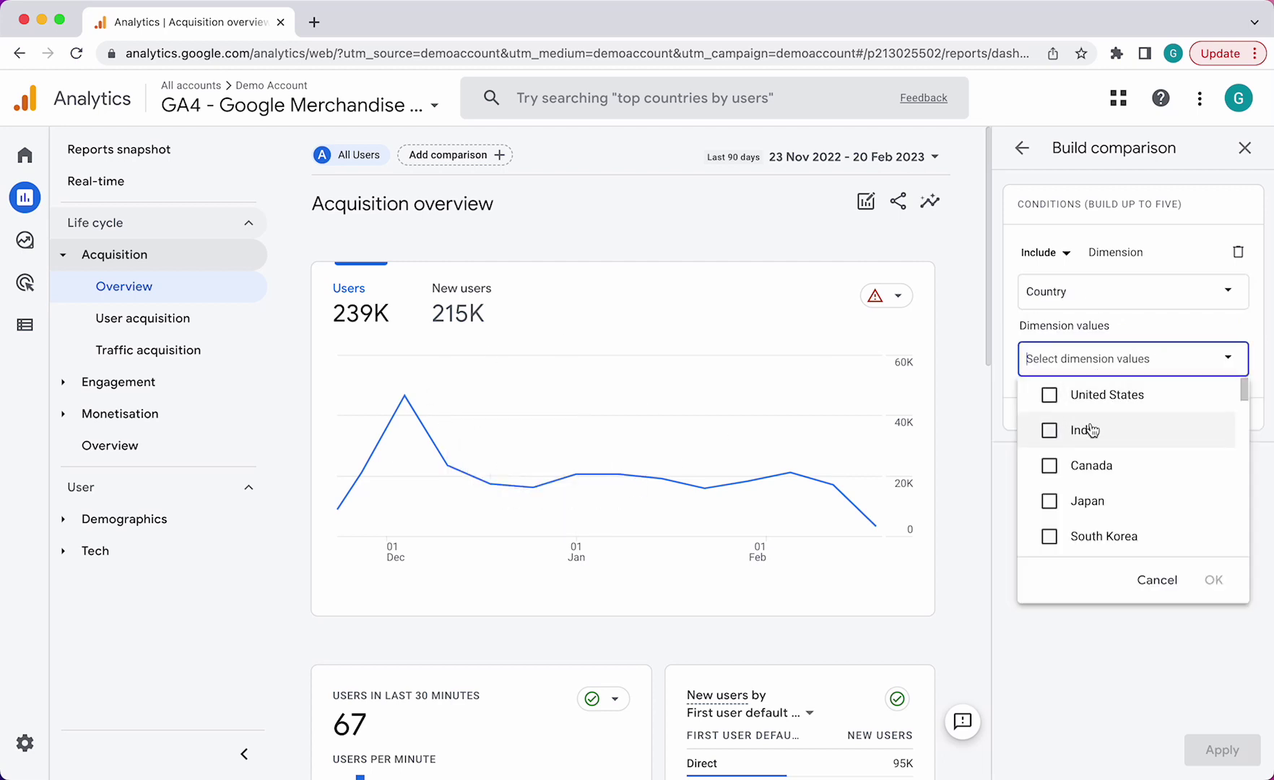
left_click(1050, 395)
scroll(1131, 445, "down", 3)
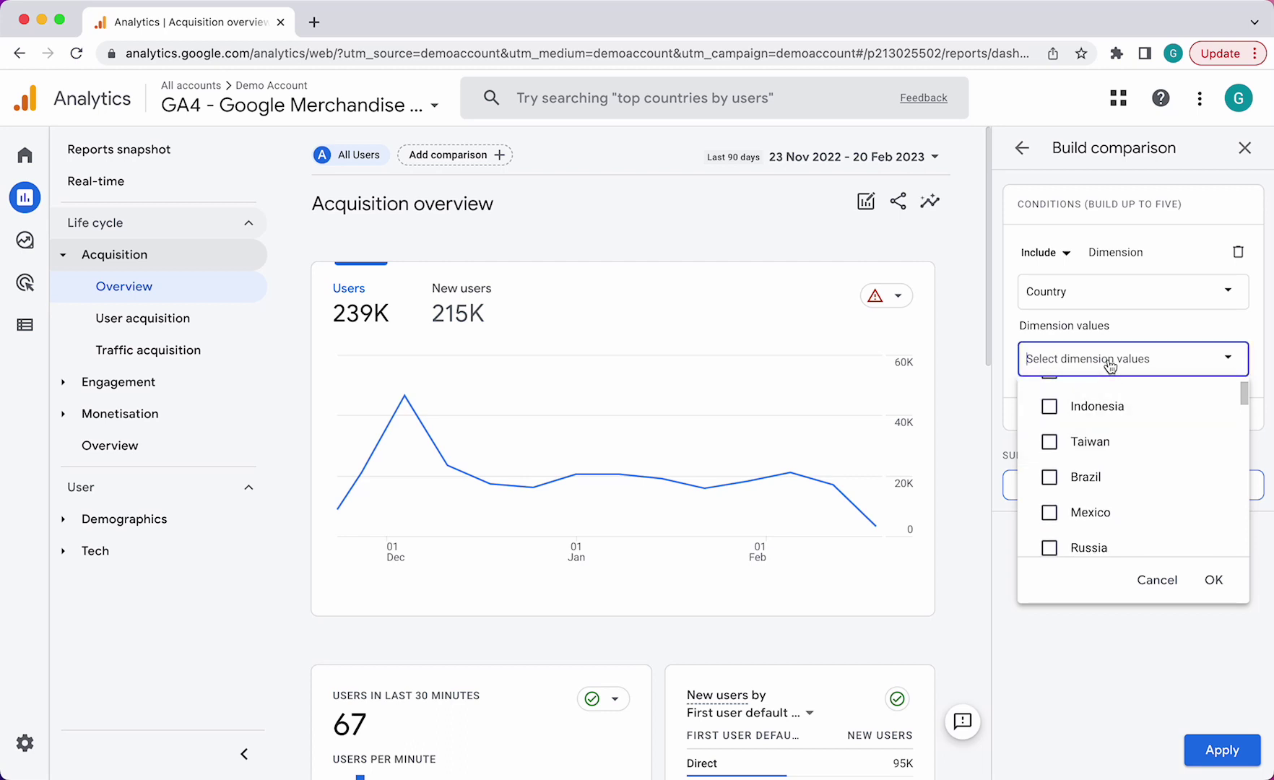
type("united")
left_click(1051, 500)
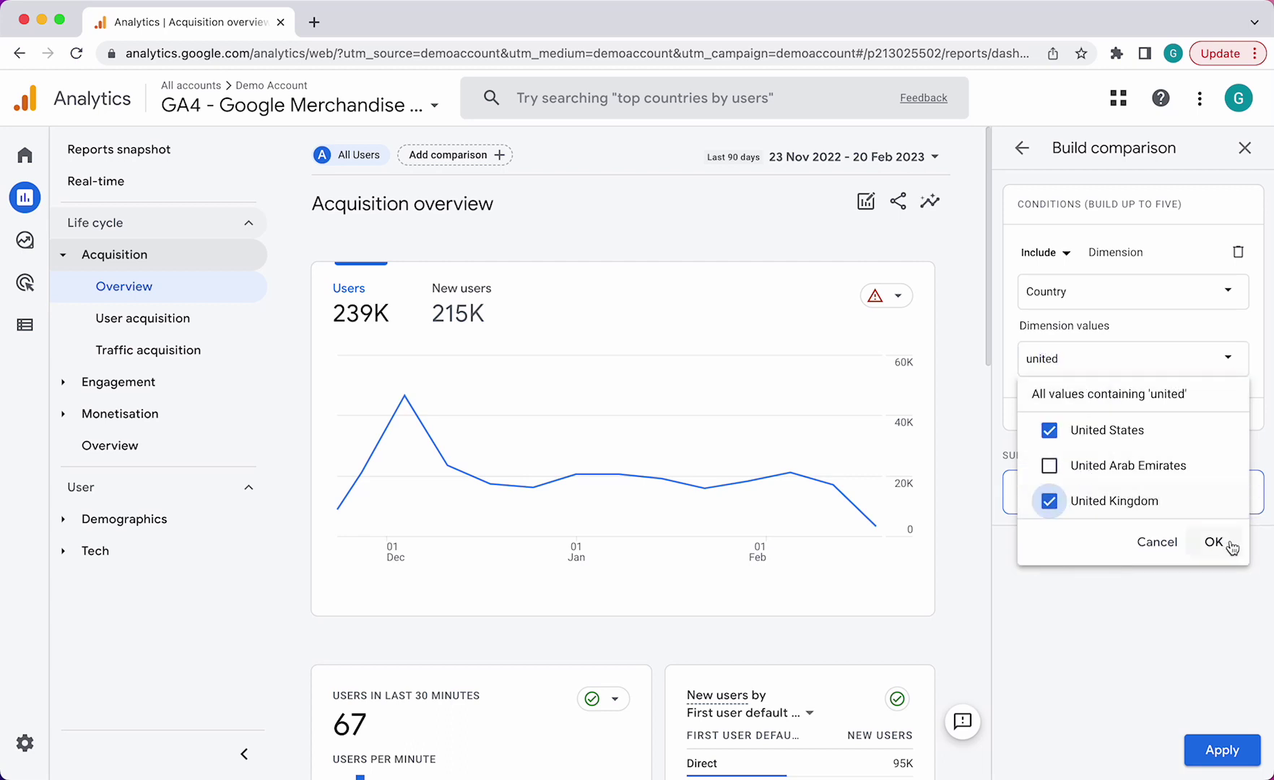
left_click(1215, 543)
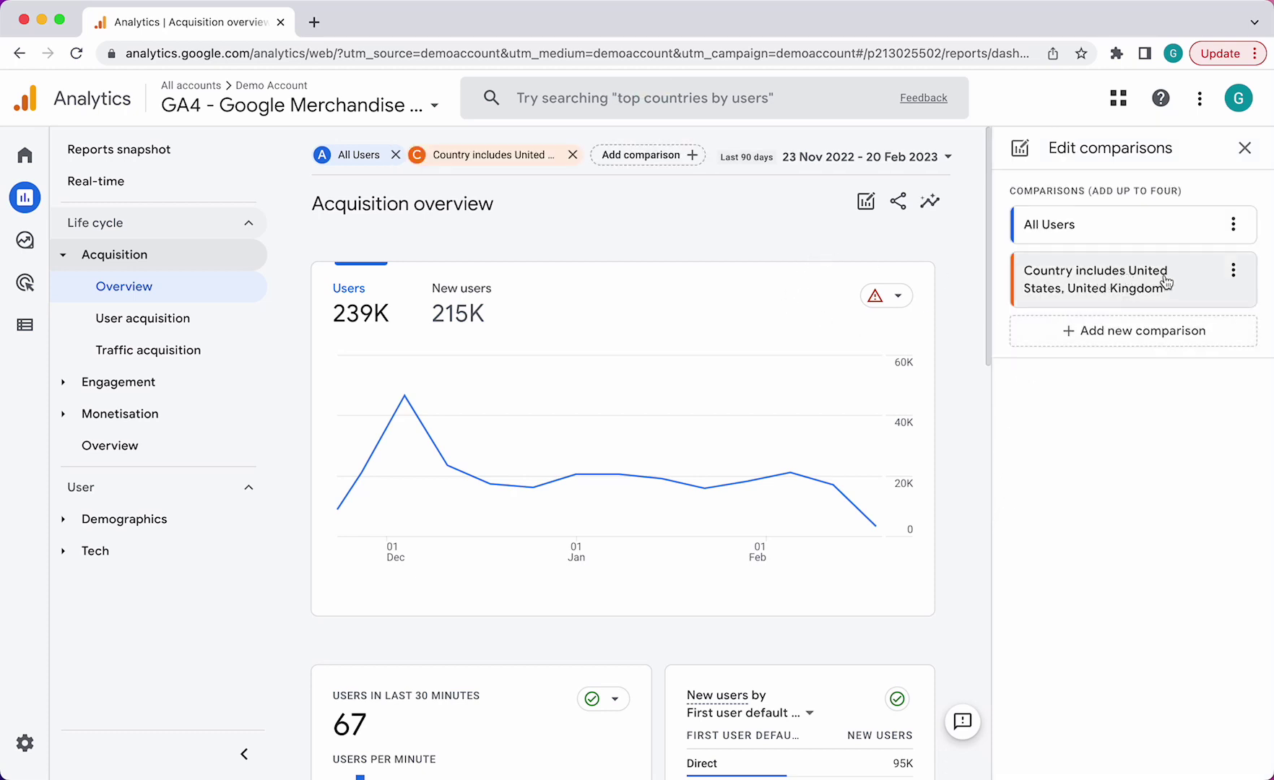
Inspect the two audience lines on the users chart, and remove the United States and United Kingdom comparison
mouse_move(523, 469)
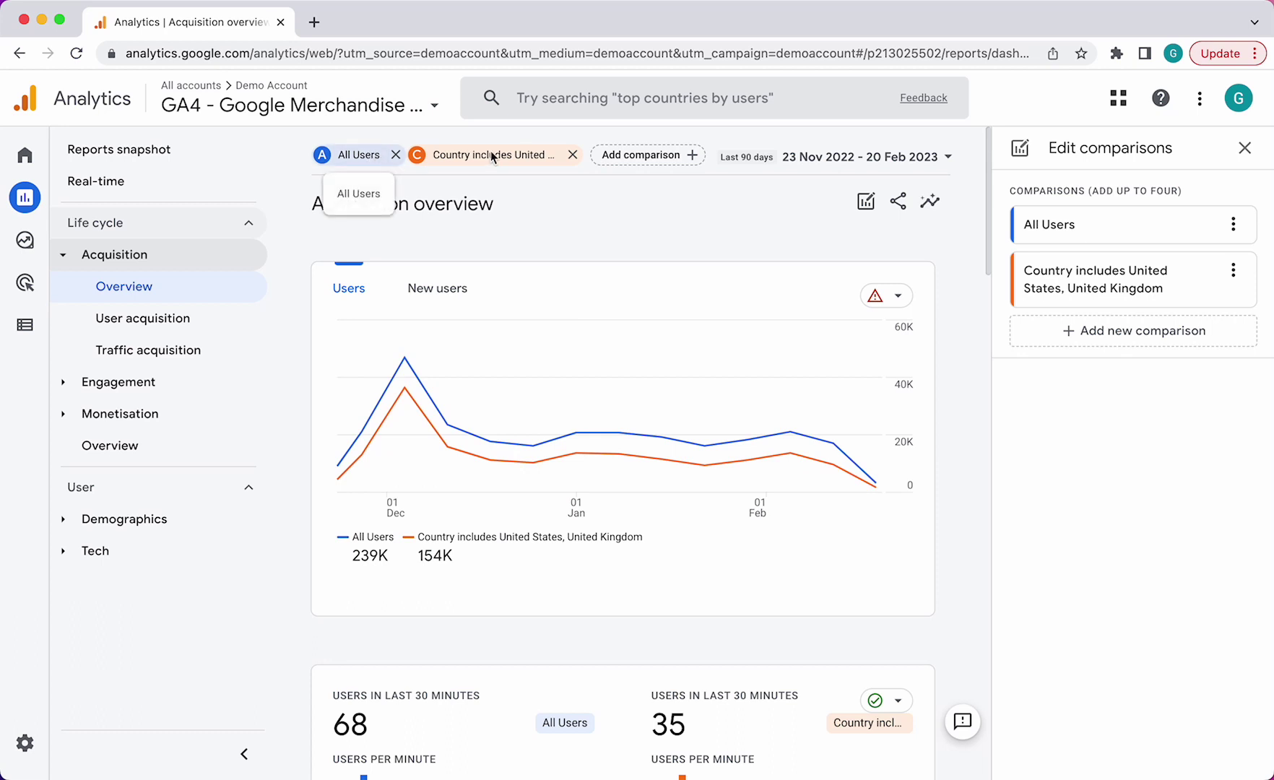
mouse_move(406, 369)
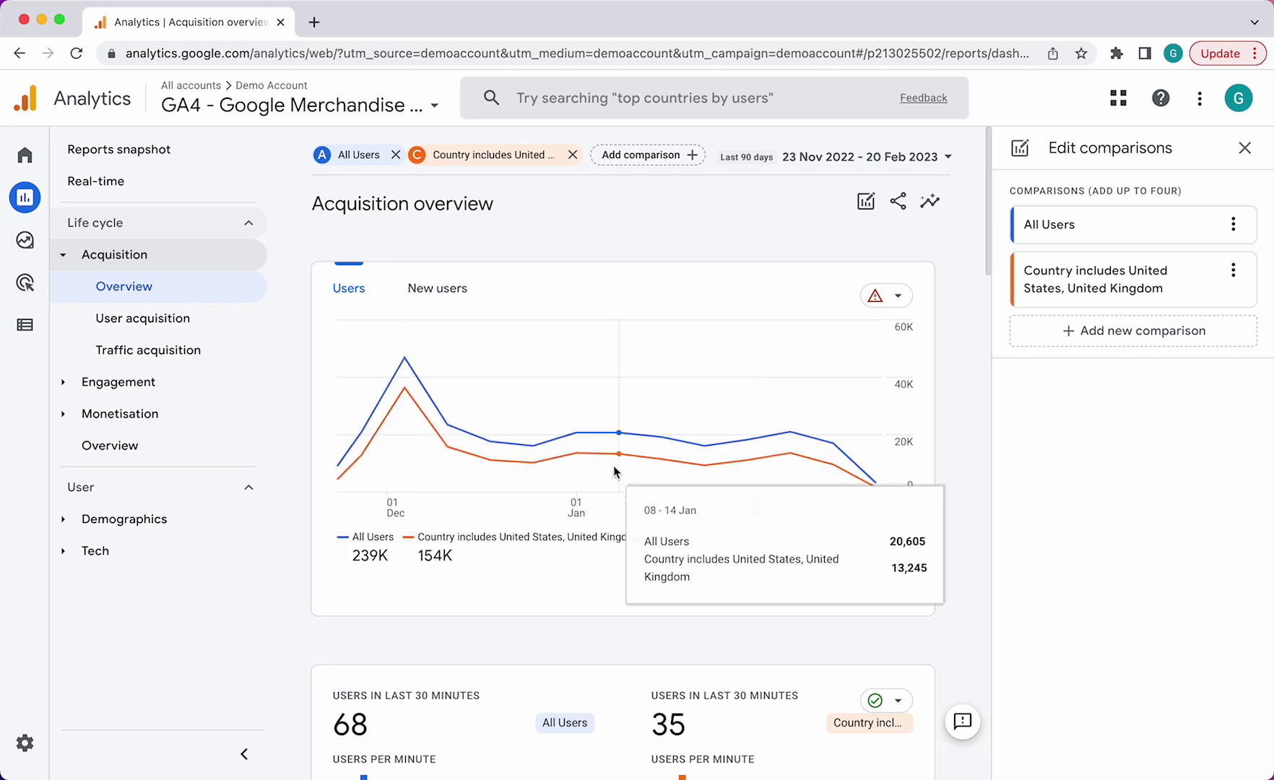
left_click(572, 155)
Browse the dimensions available for a new comparison, including the unavailable custom ones, and close the builder without choosing one
left_click(483, 154)
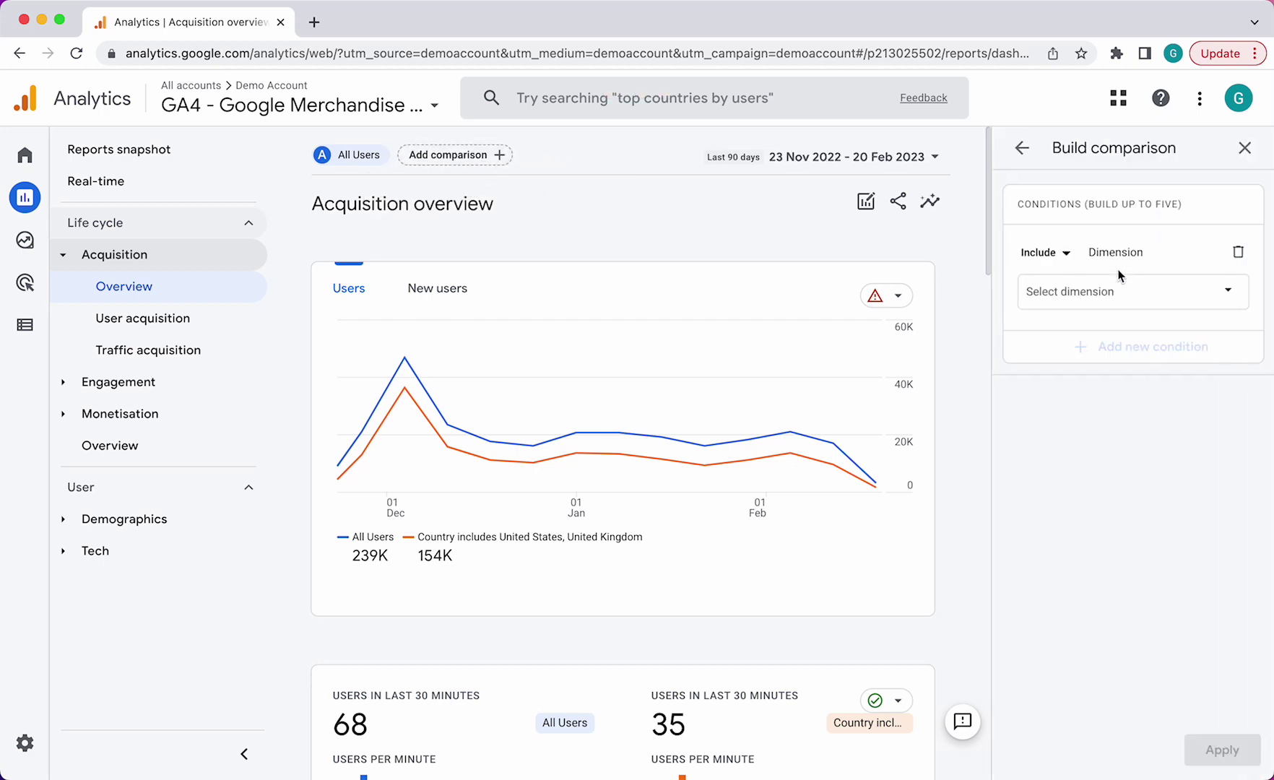
left_click(1118, 291)
scroll(1137, 447, "down", 3)
scroll(1148, 506, "down", 15)
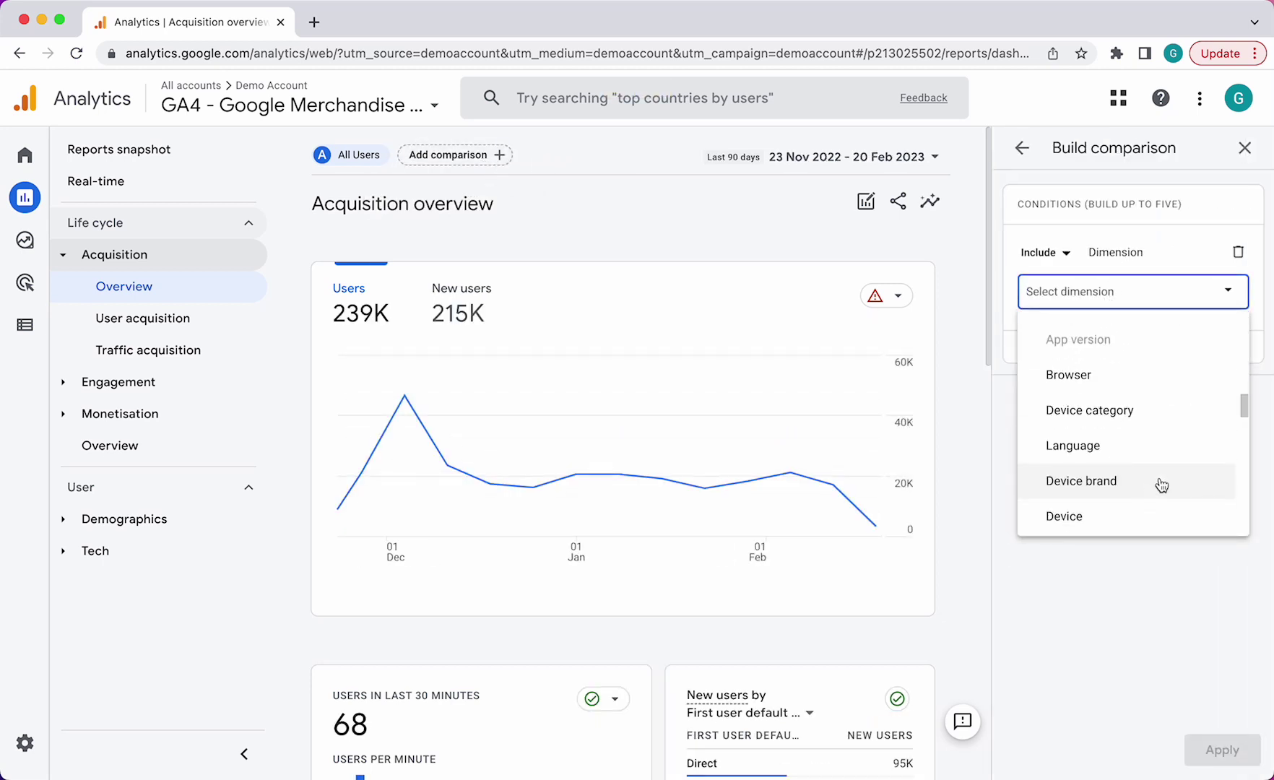
scroll(1172, 423, "down", 3)
scroll(1170, 433, "up", 20)
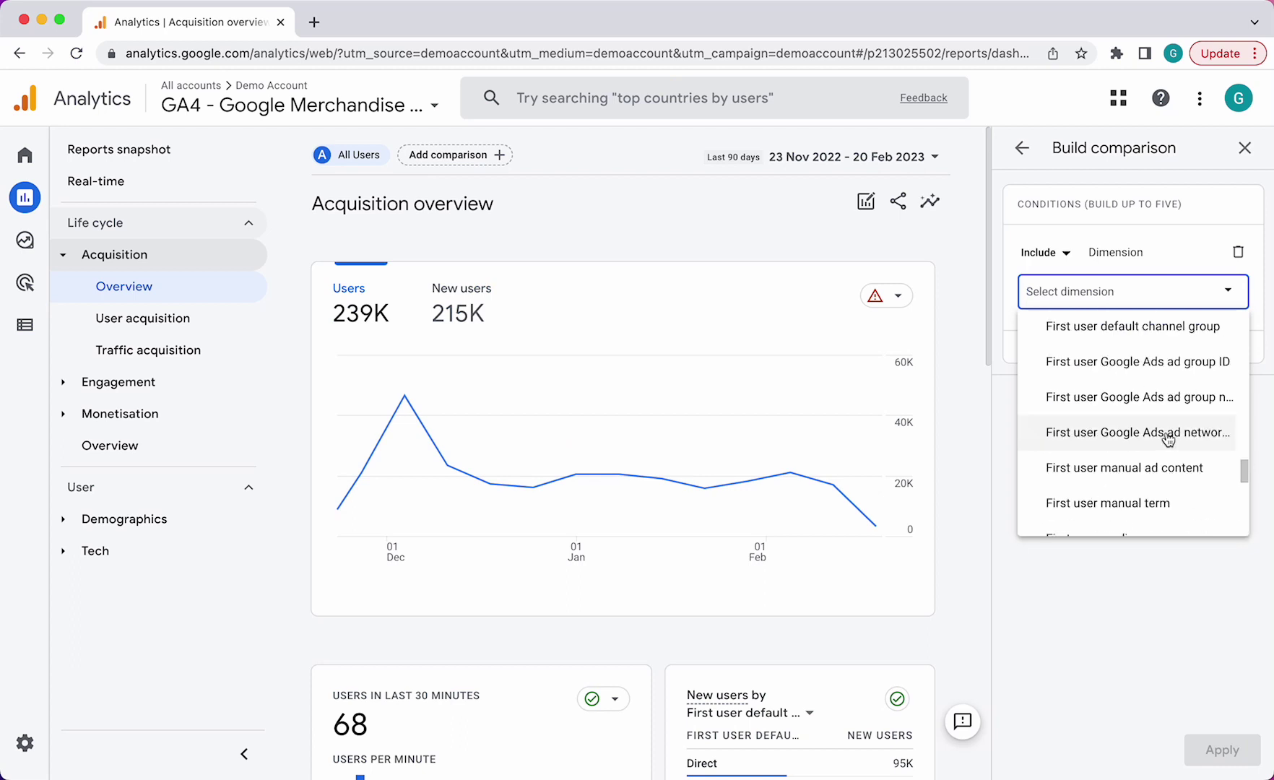
scroll(1143, 458, "down", 5)
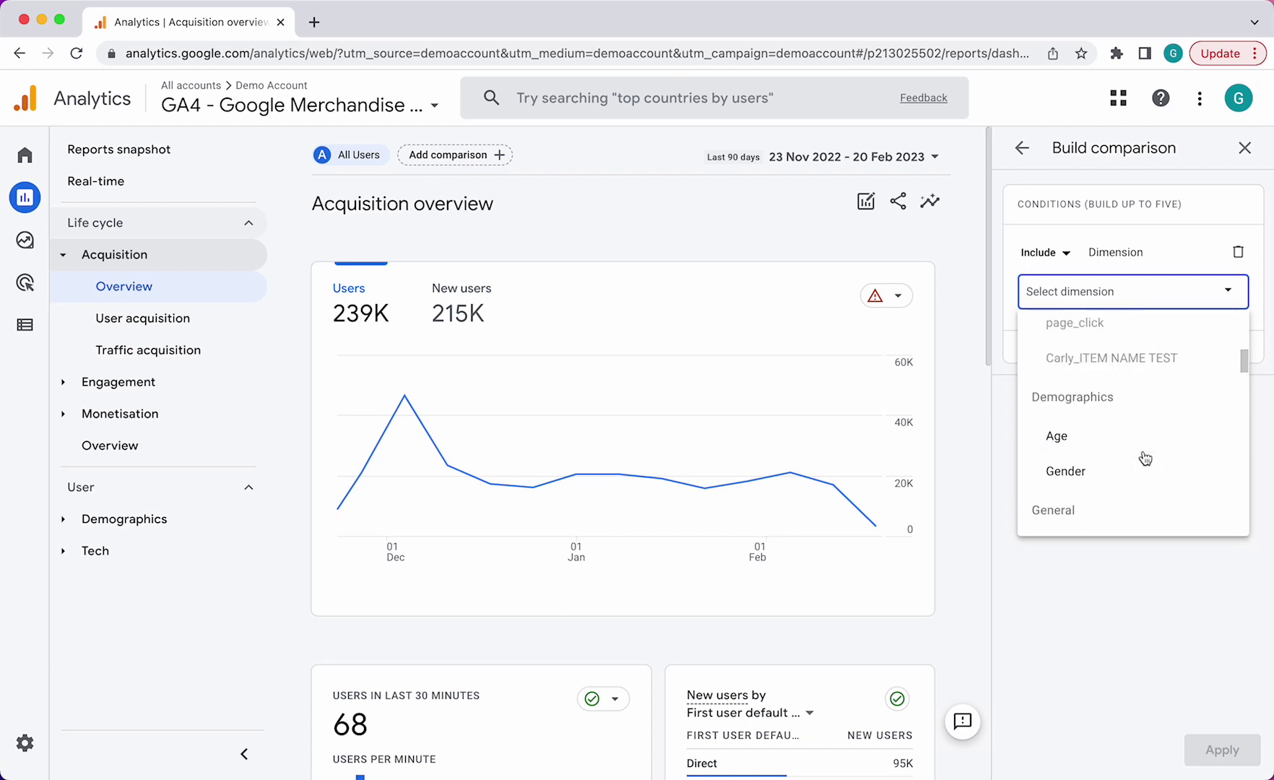
scroll(1138, 356, "up", 1)
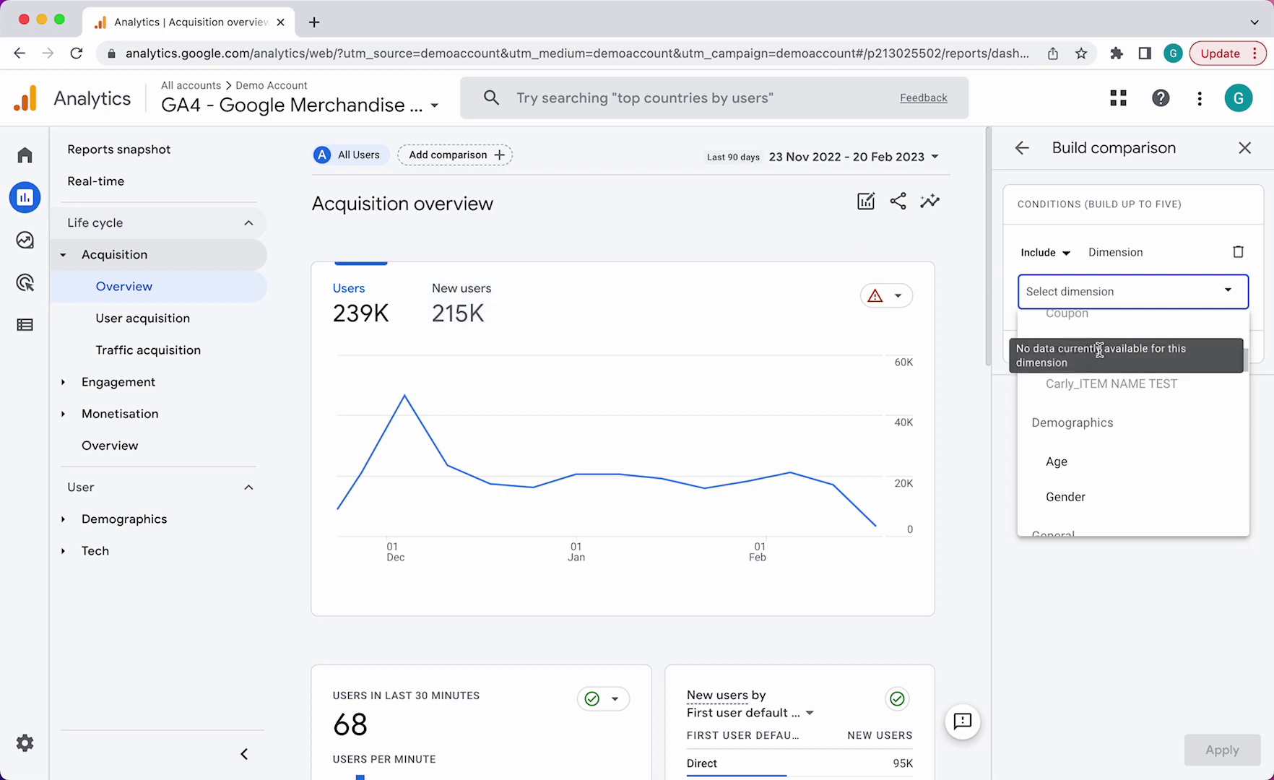
scroll(1116, 420, "up", 3)
scroll(1116, 420, "up", 4)
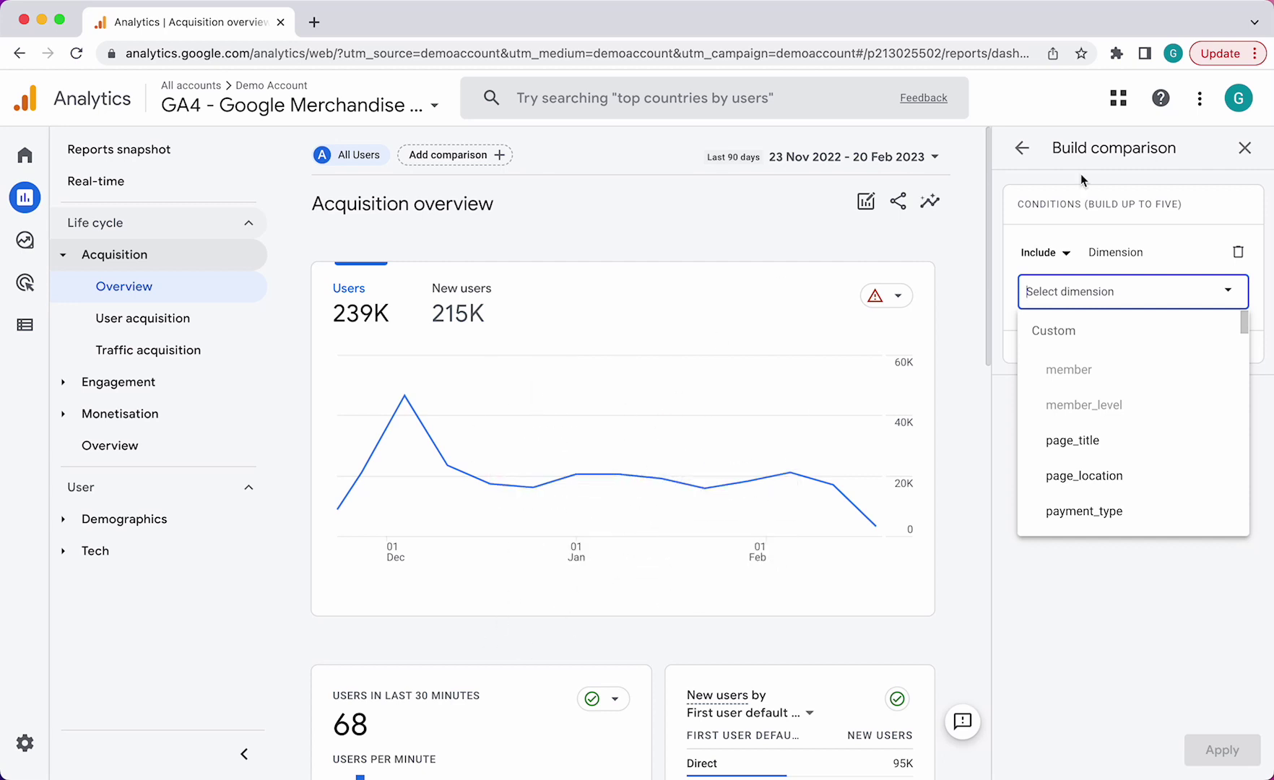
left_click(1245, 148)
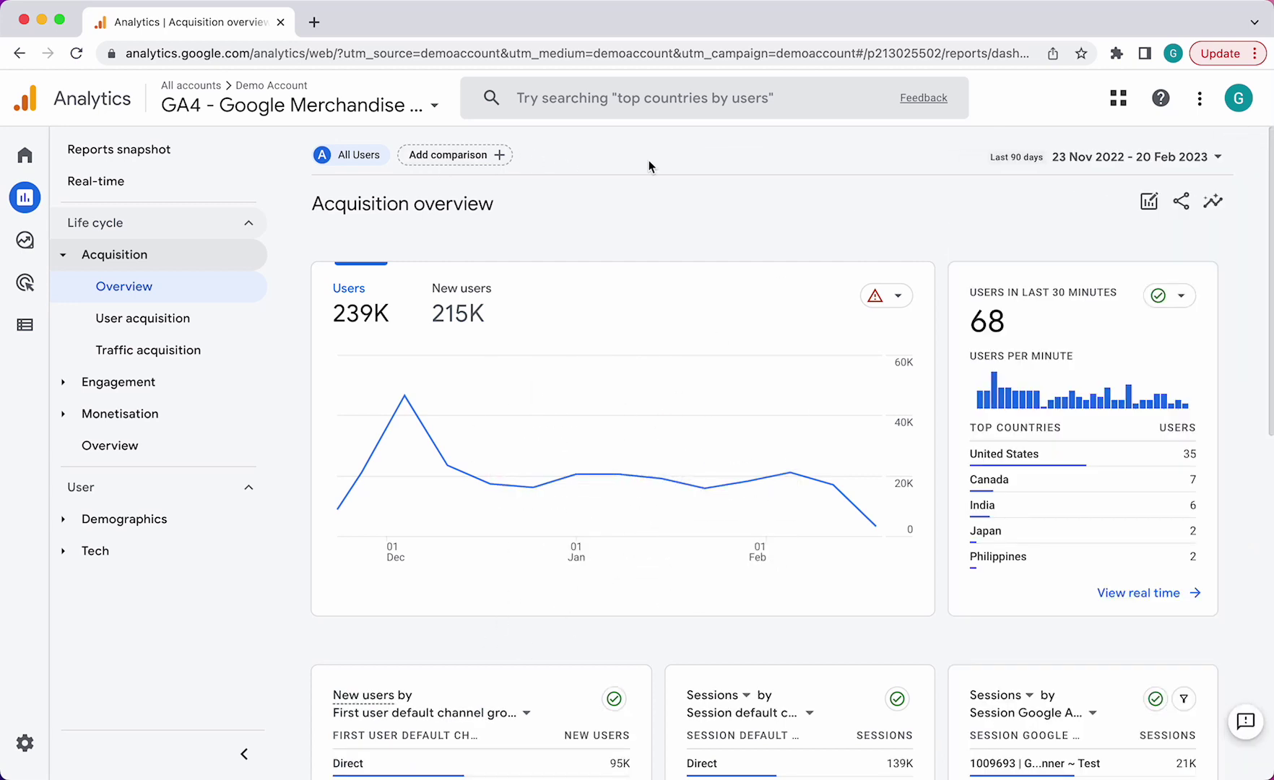
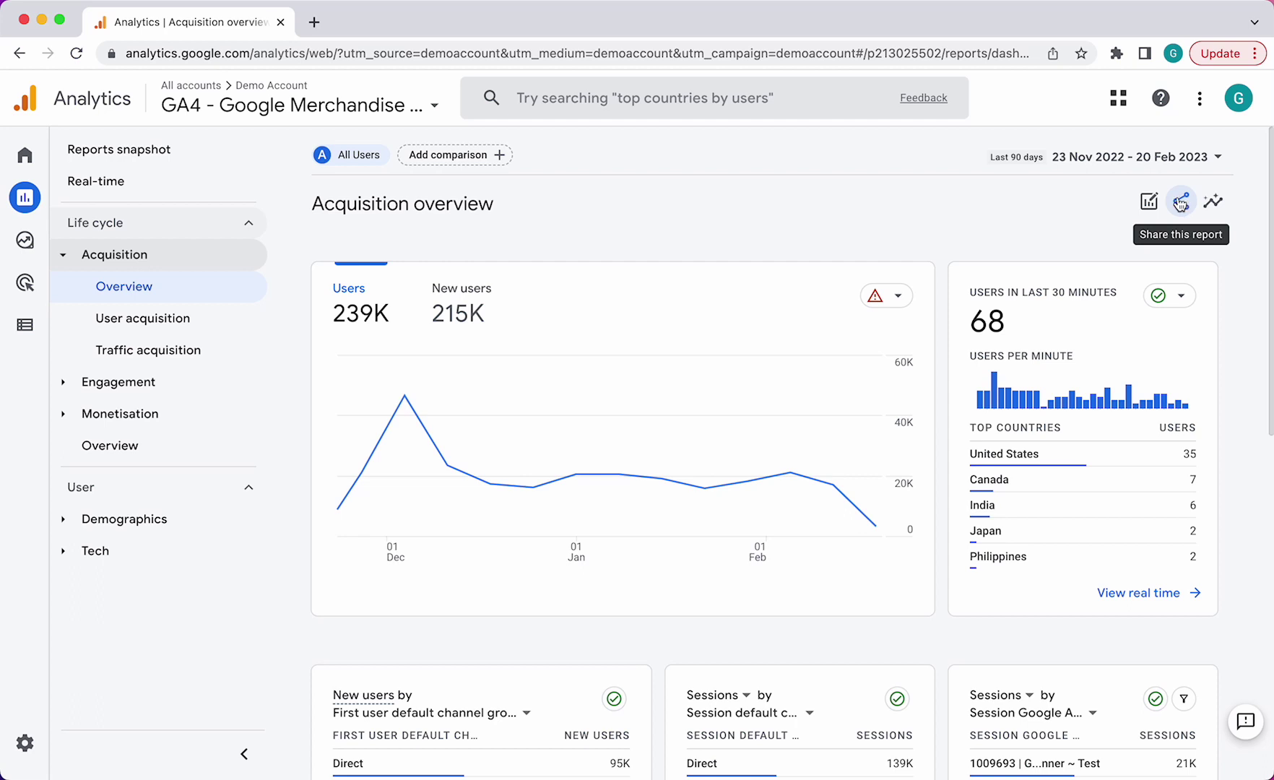
Display the shareable link for the Acquisition overview report, and close the sharing options
left_click(1180, 203)
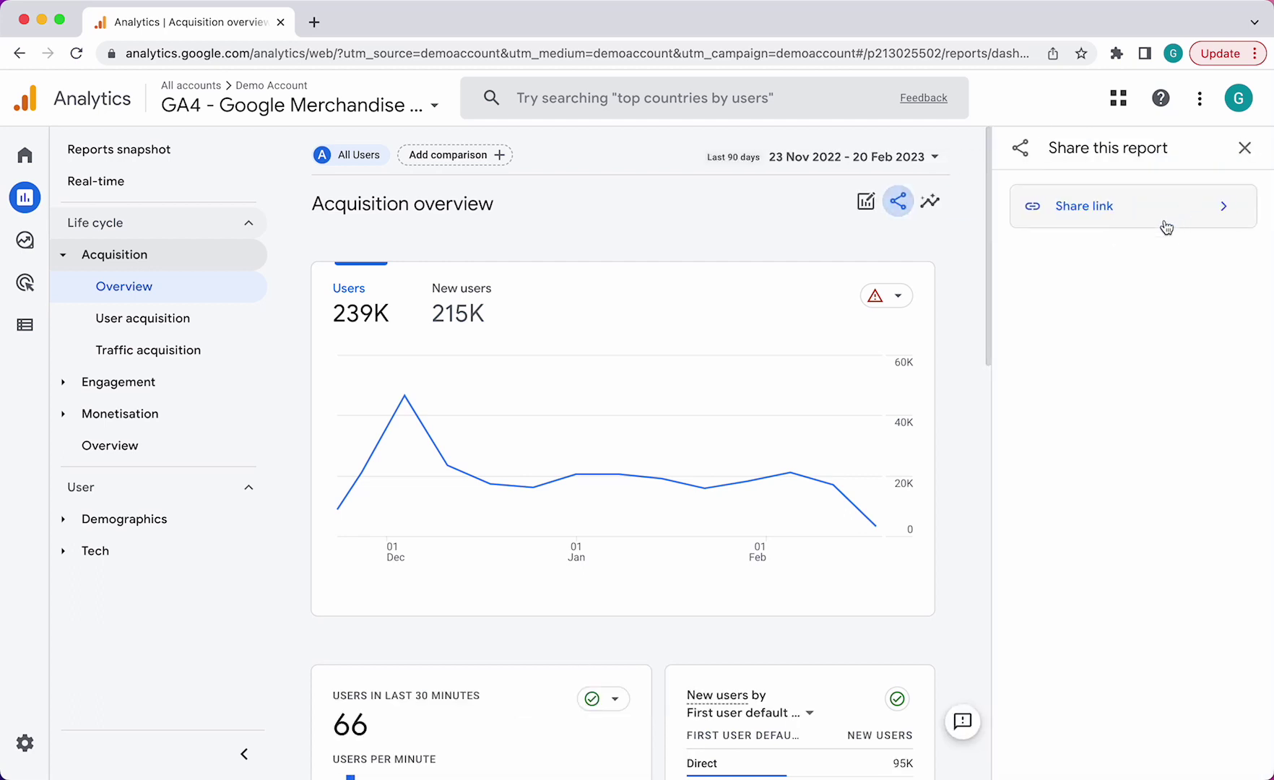
left_click(1103, 209)
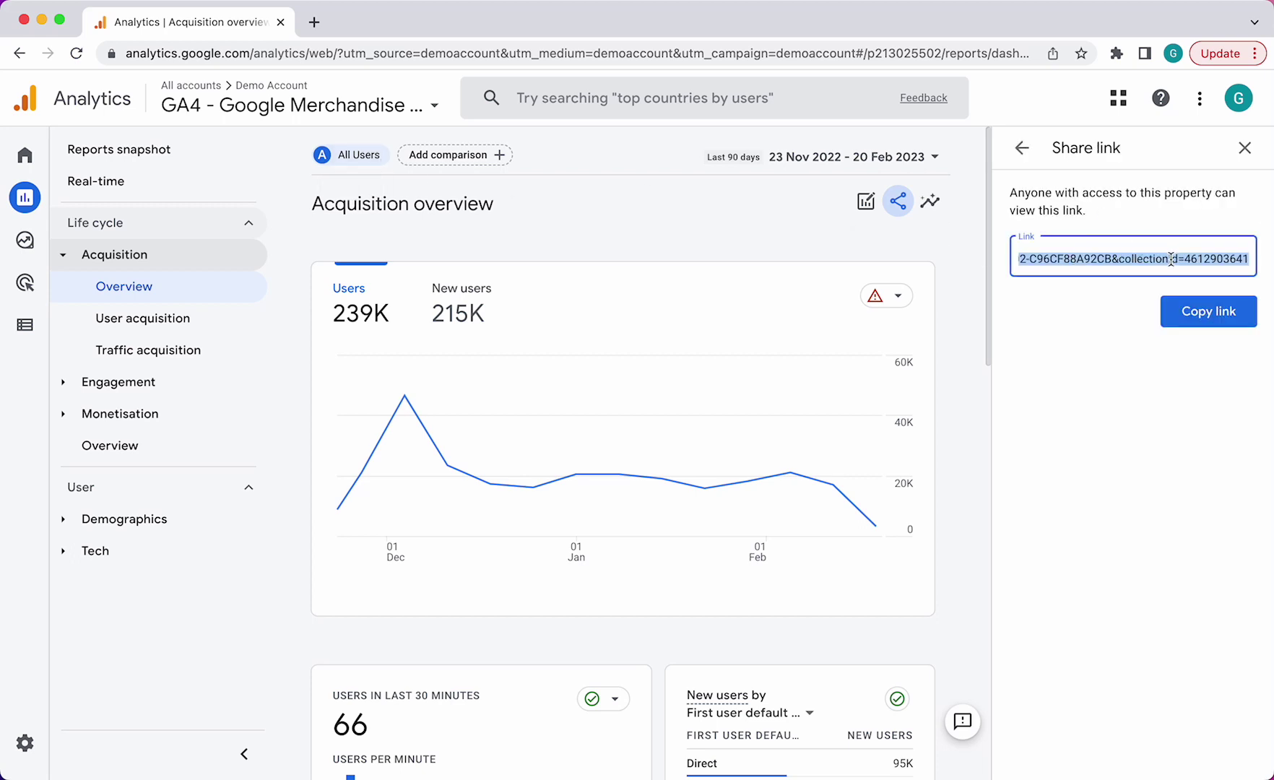
left_click(1242, 156)
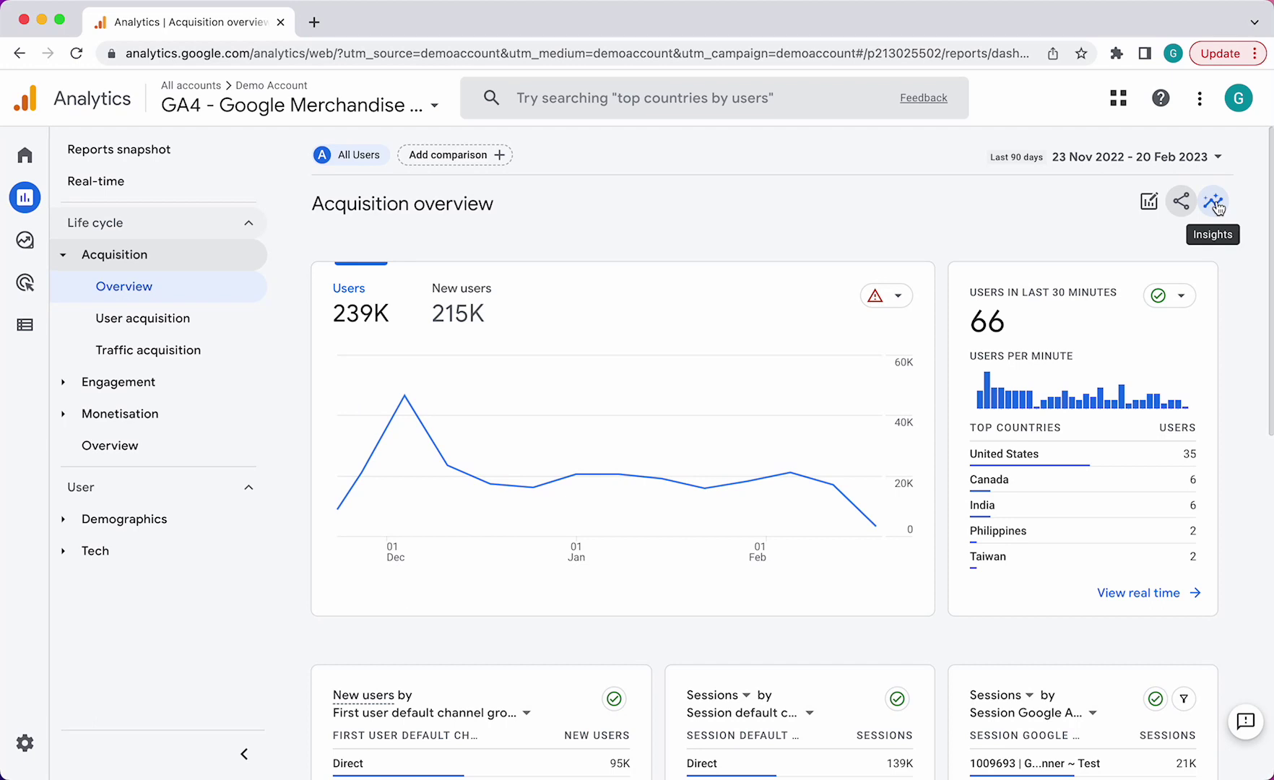
Ask the suggested Demographics question "What are top cities by users?" in Insights, review the answer and close Insights
left_click(1215, 204)
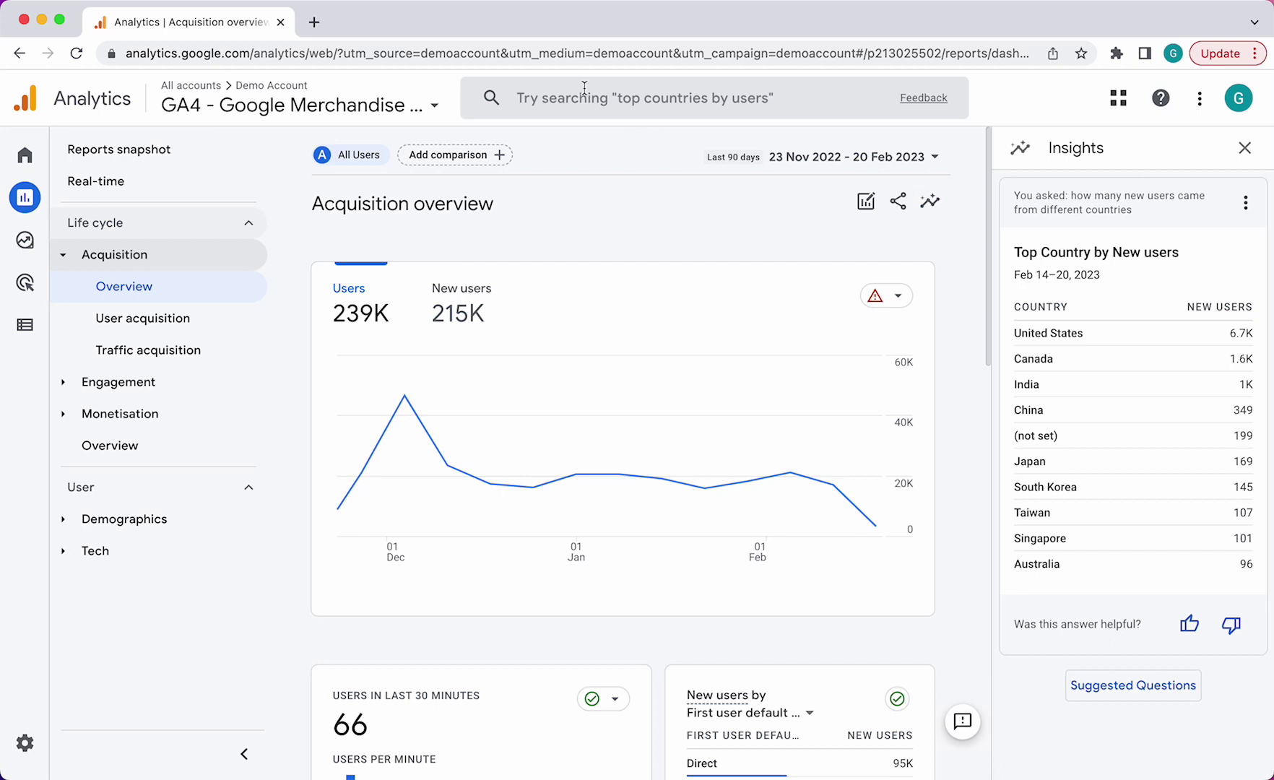
left_click(1152, 686)
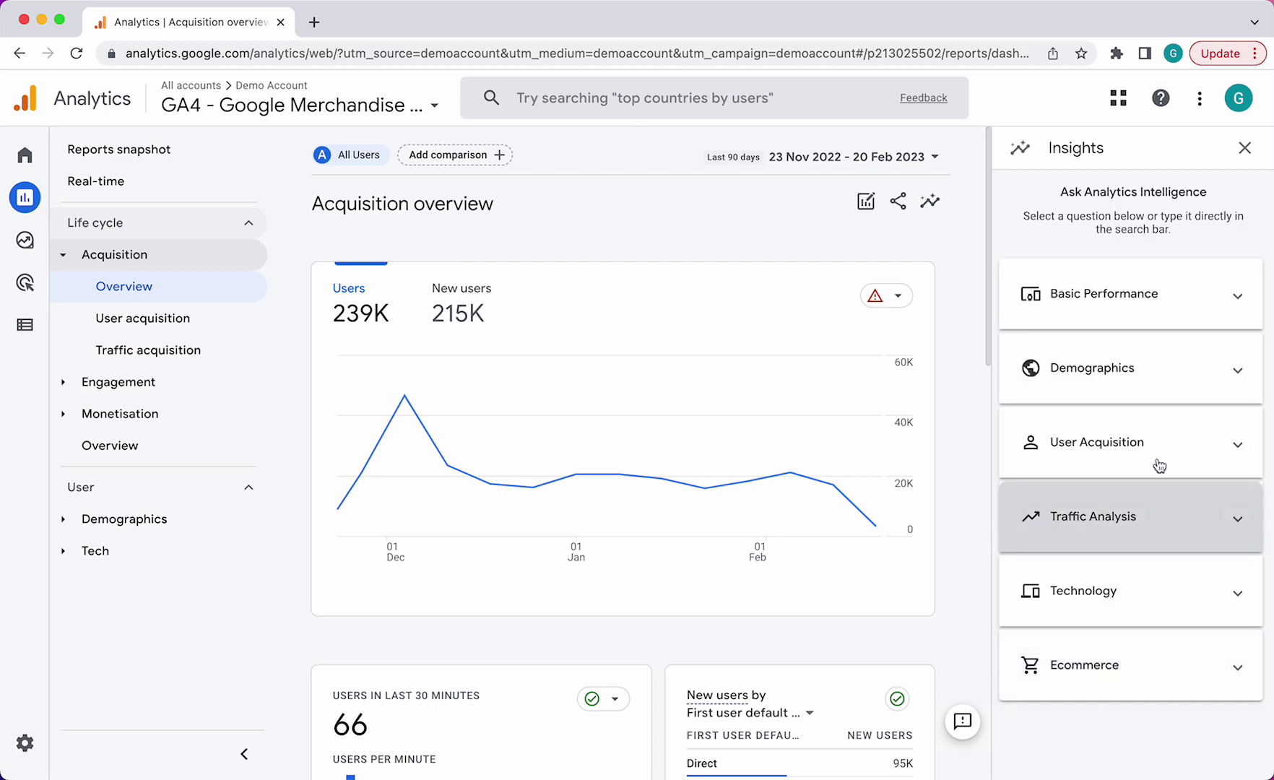
left_click(1155, 361)
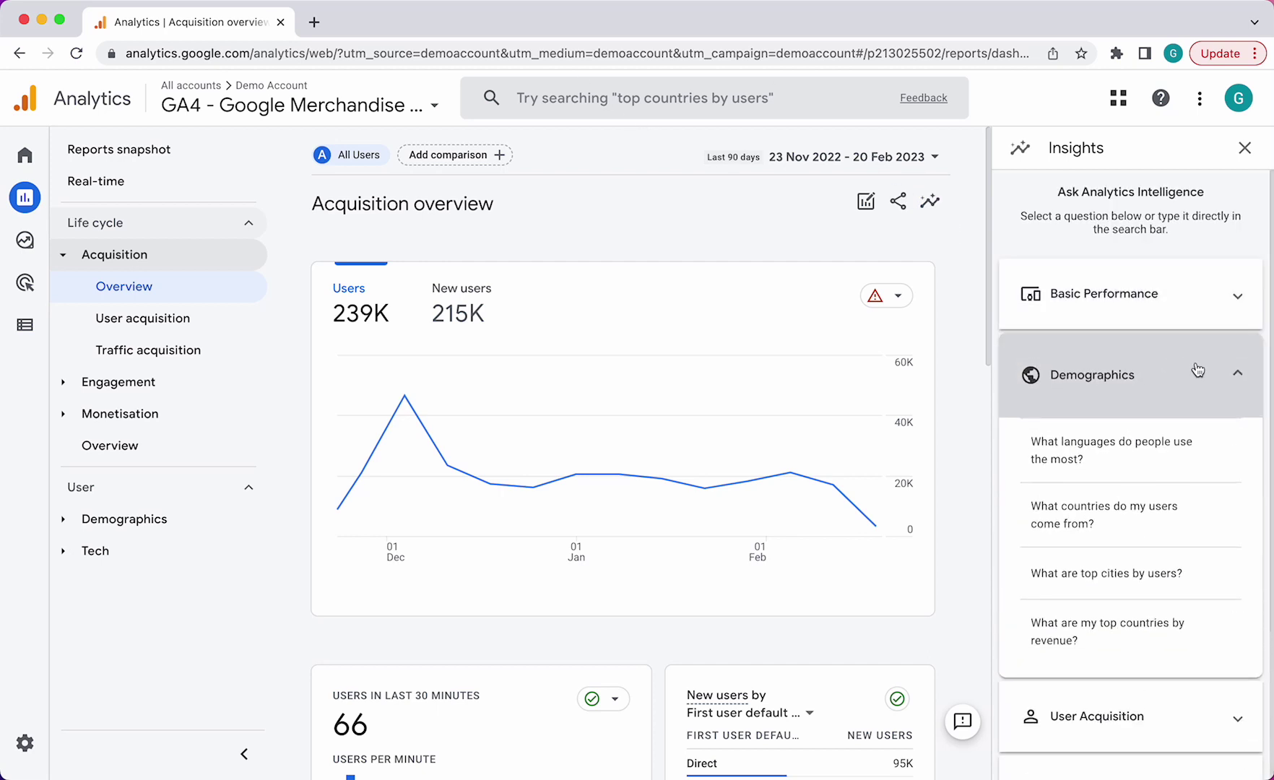
left_click(1131, 584)
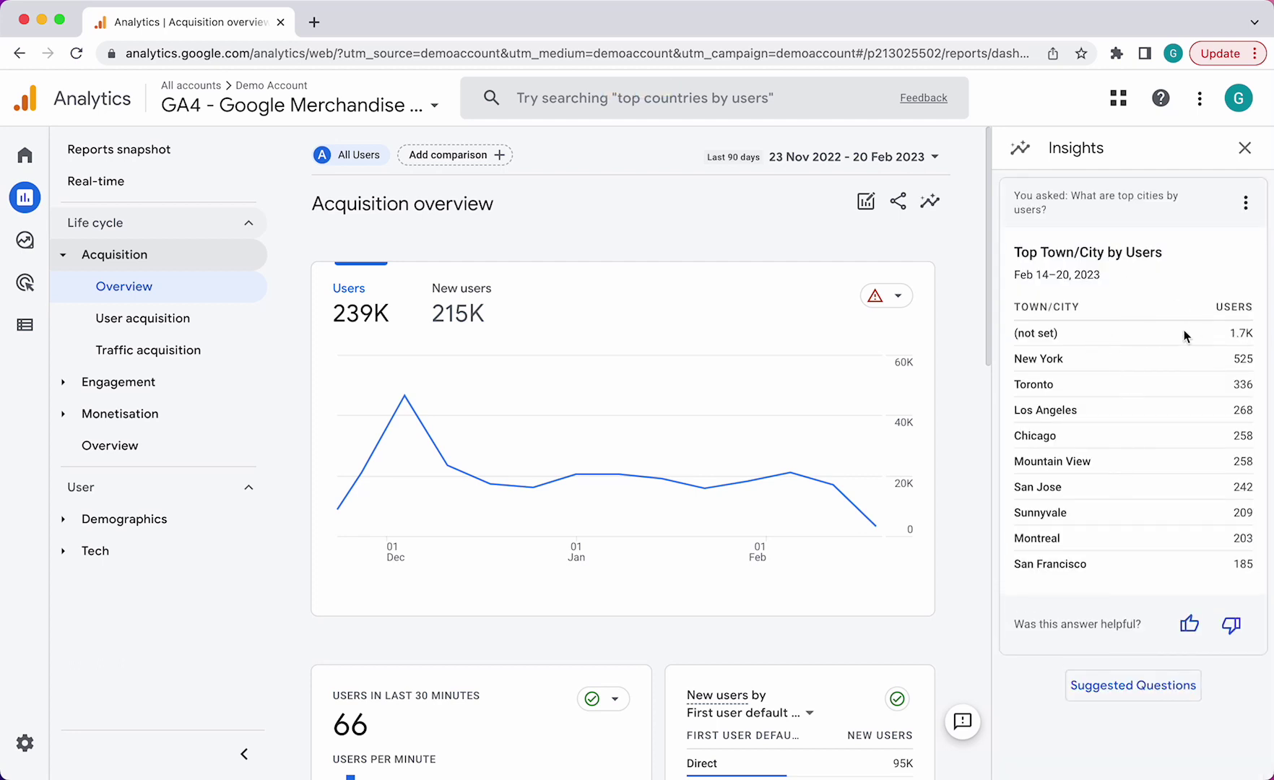
left_click_drag(1034, 357, 1013, 385)
left_click(1252, 158)
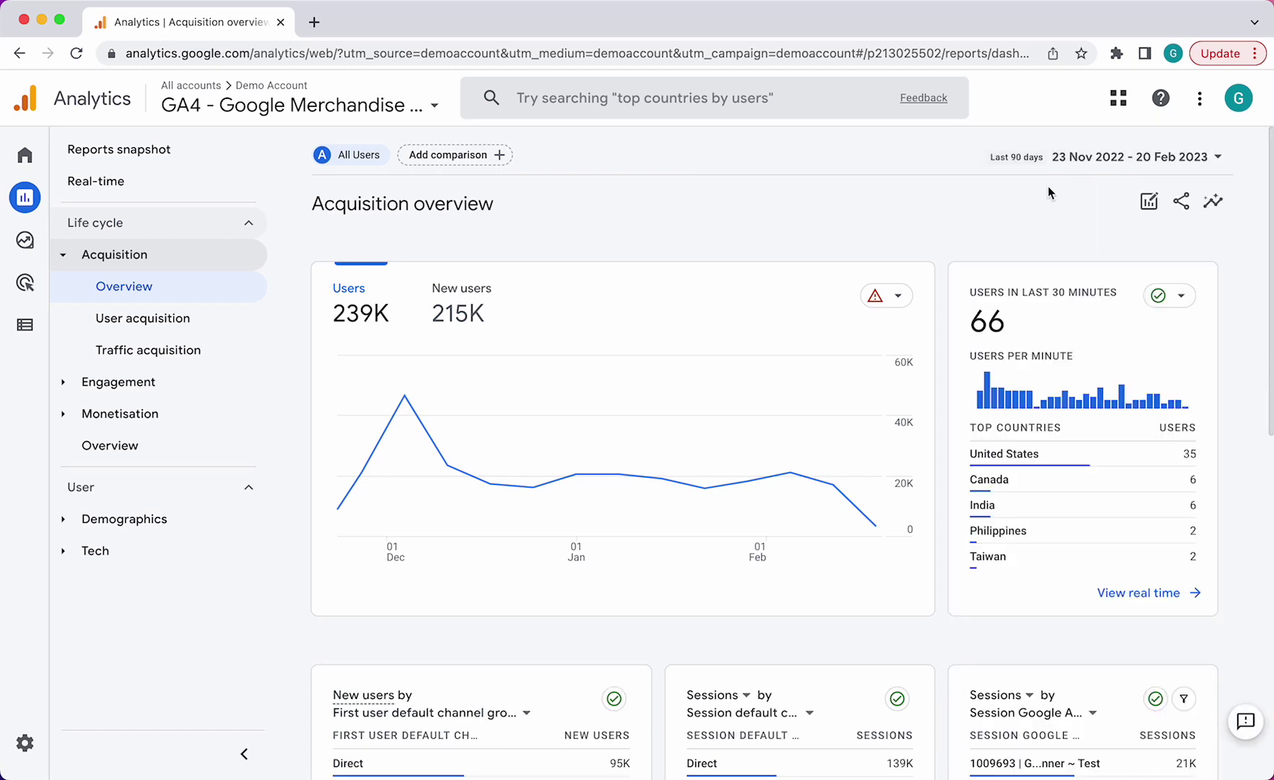
Review the date range presets and the Compare period options, and cancel without changing the report's date range
left_click(1219, 159)
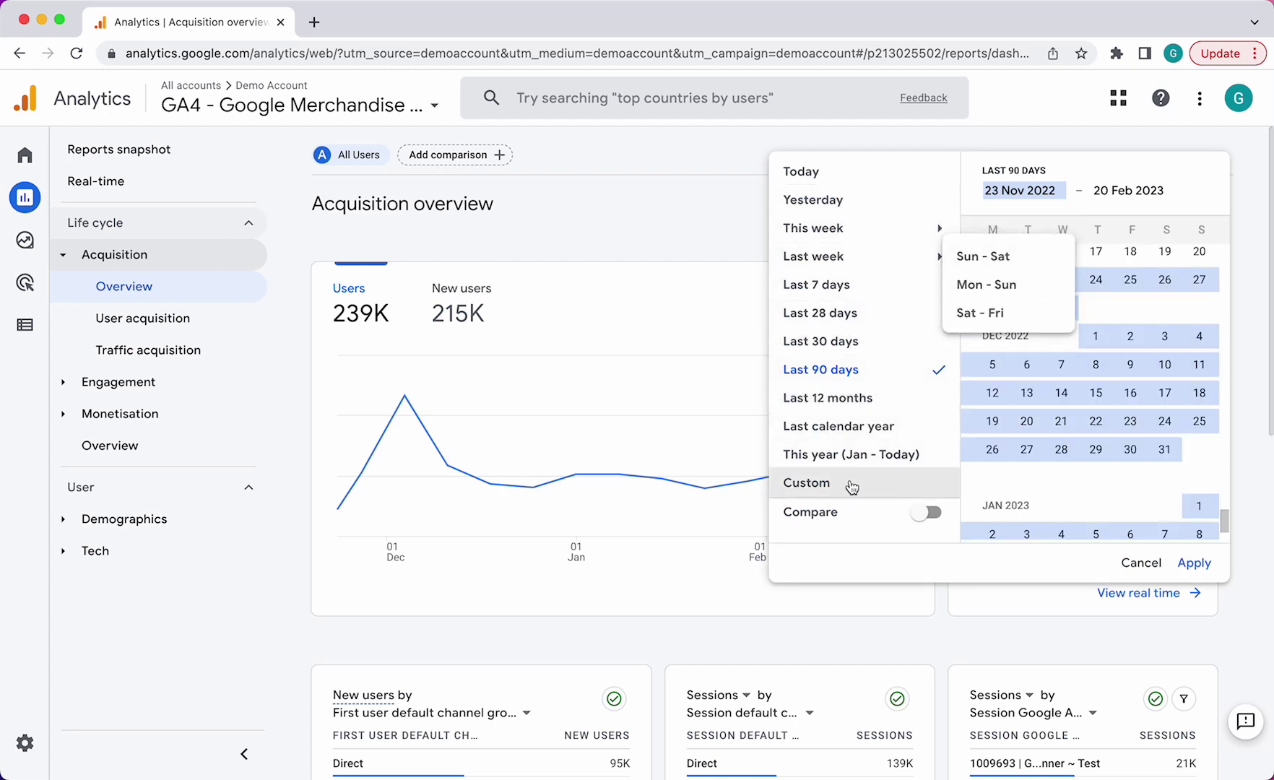
left_click(921, 512)
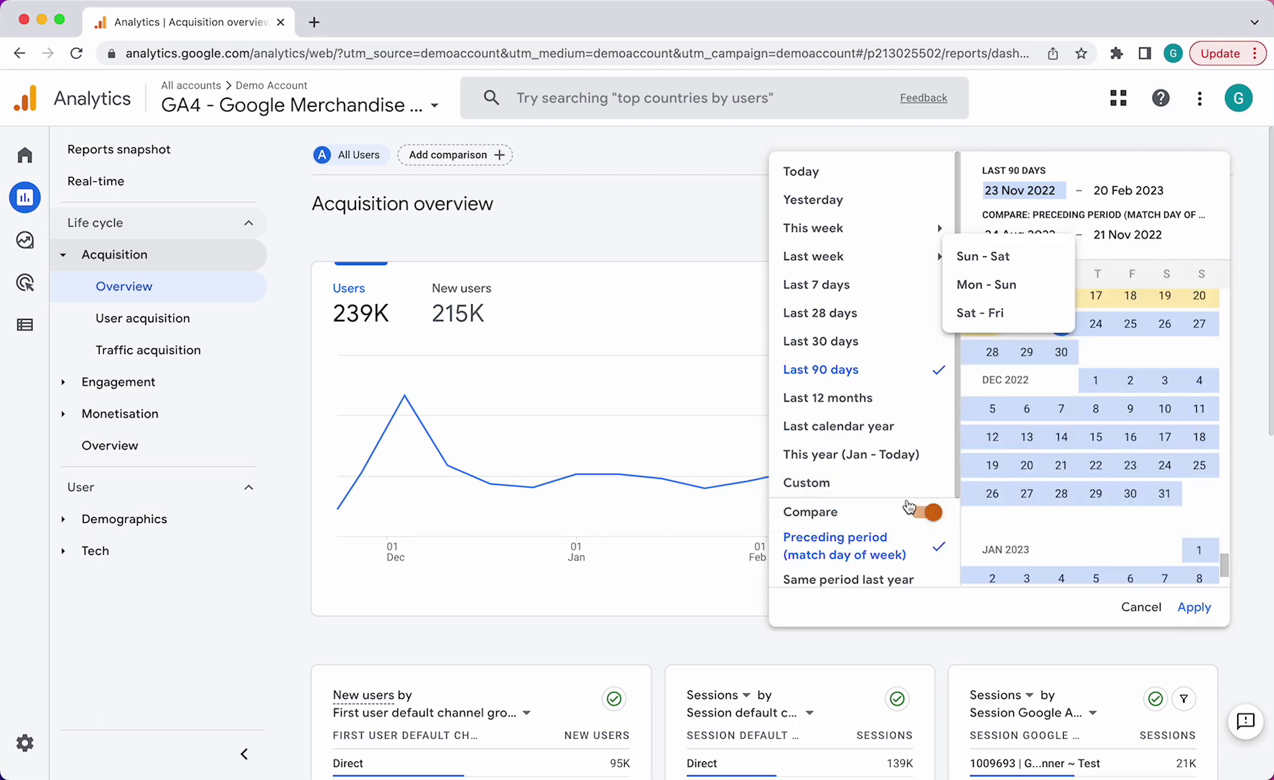
scroll(908, 506, "down", 3)
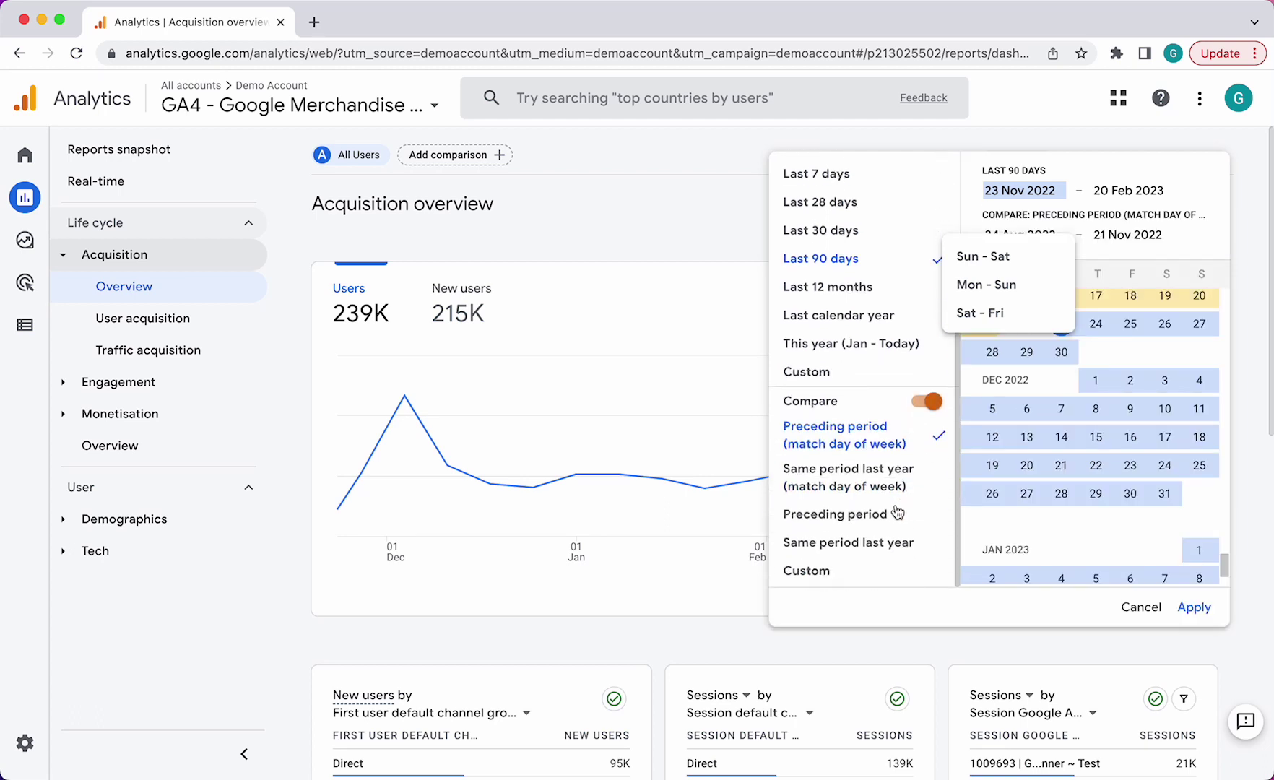
left_click(930, 402)
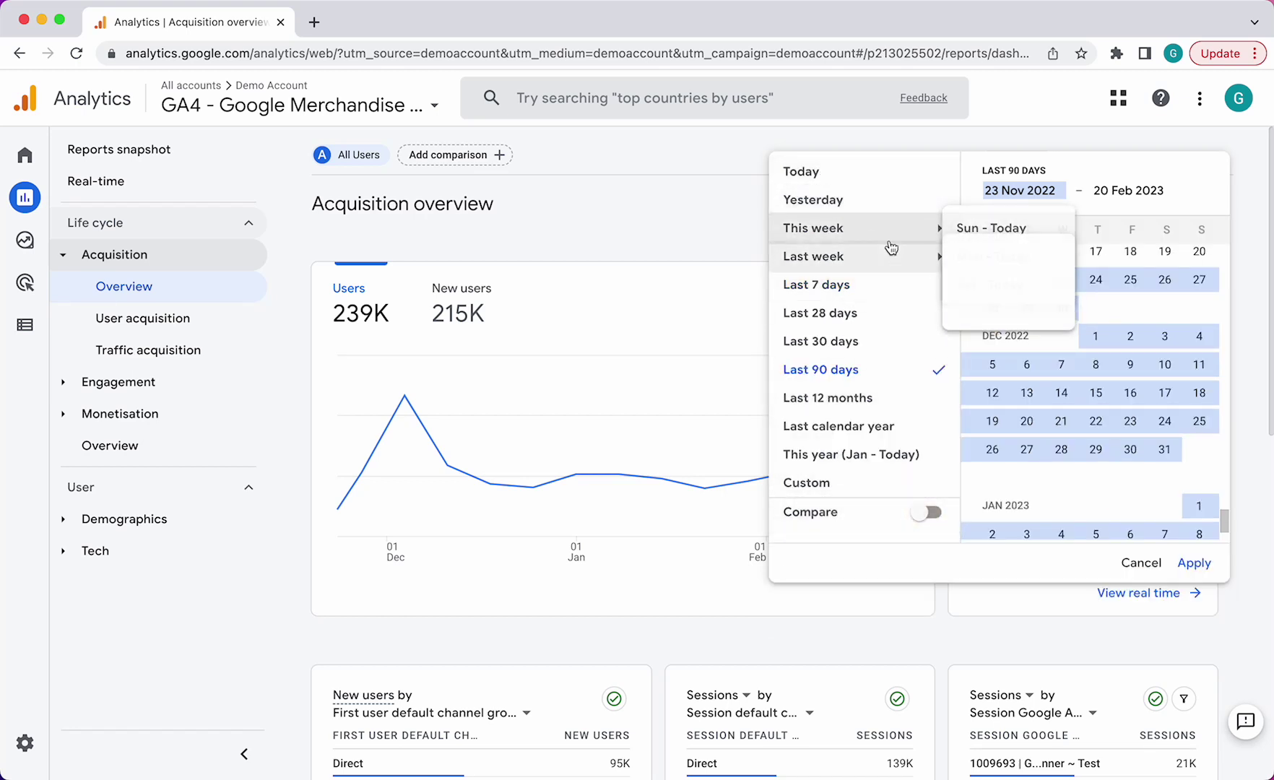
left_click(1136, 566)
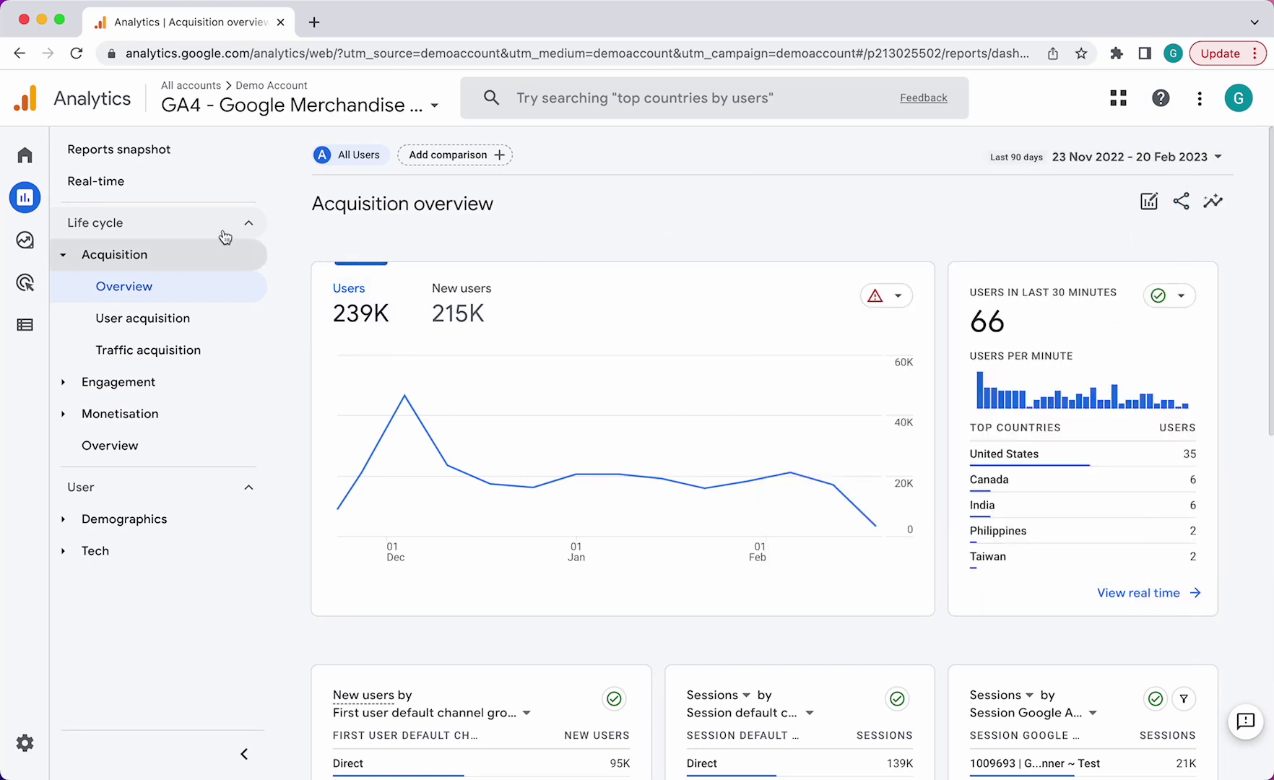
Open the Reports section, and view the Explorations page with its templates for starting a new exploration
mouse_move(26, 191)
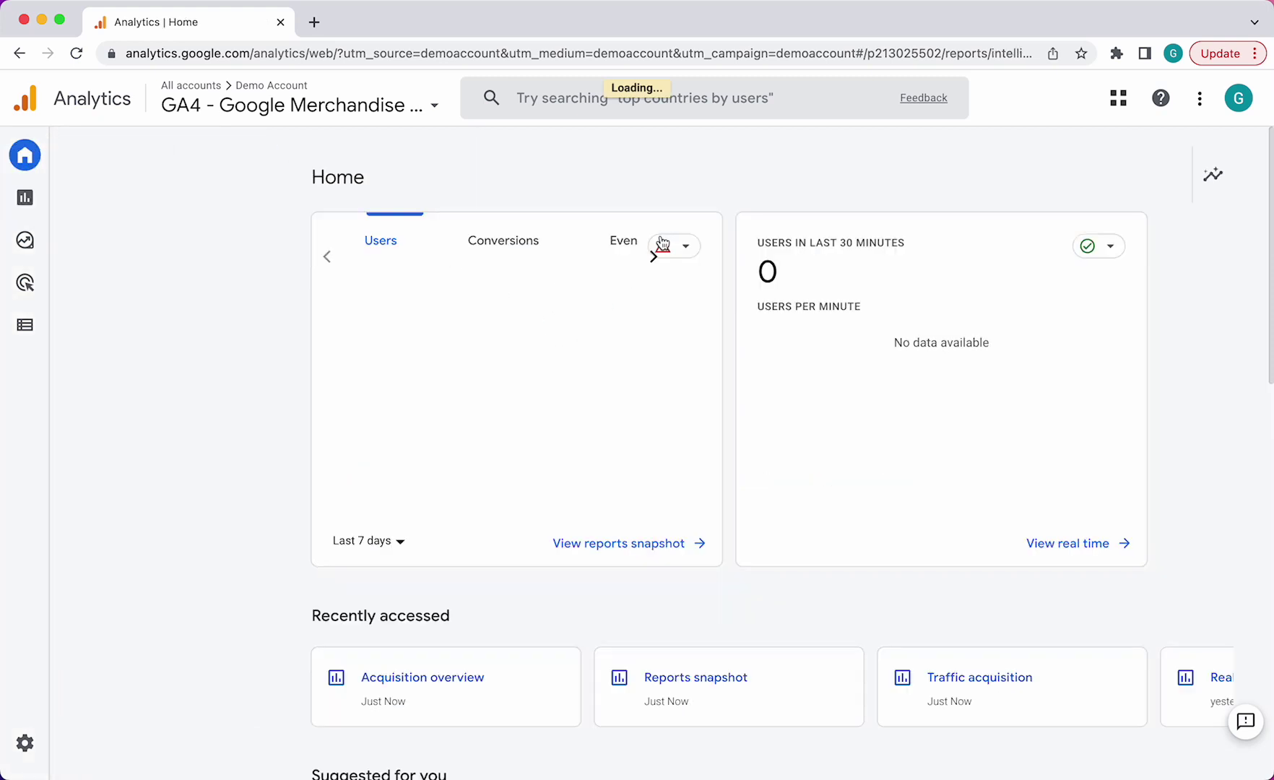
left_click(26, 201)
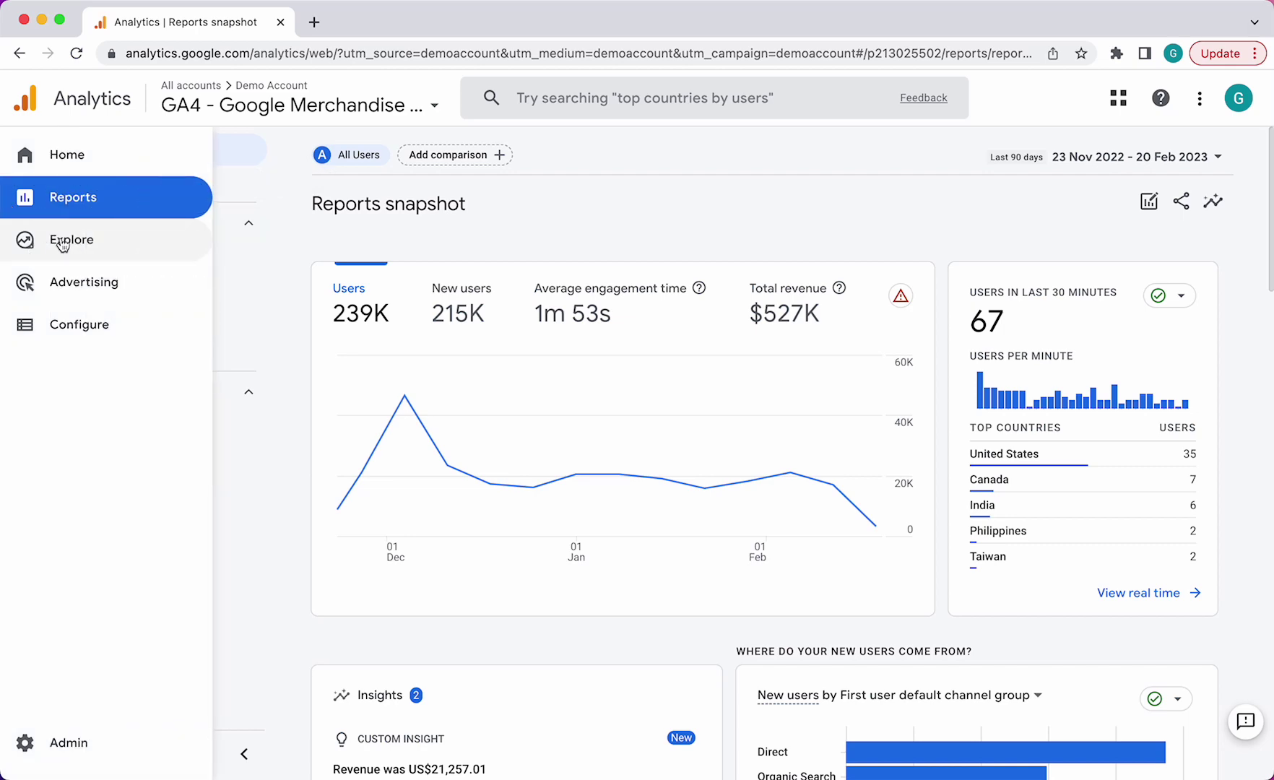
left_click(63, 243)
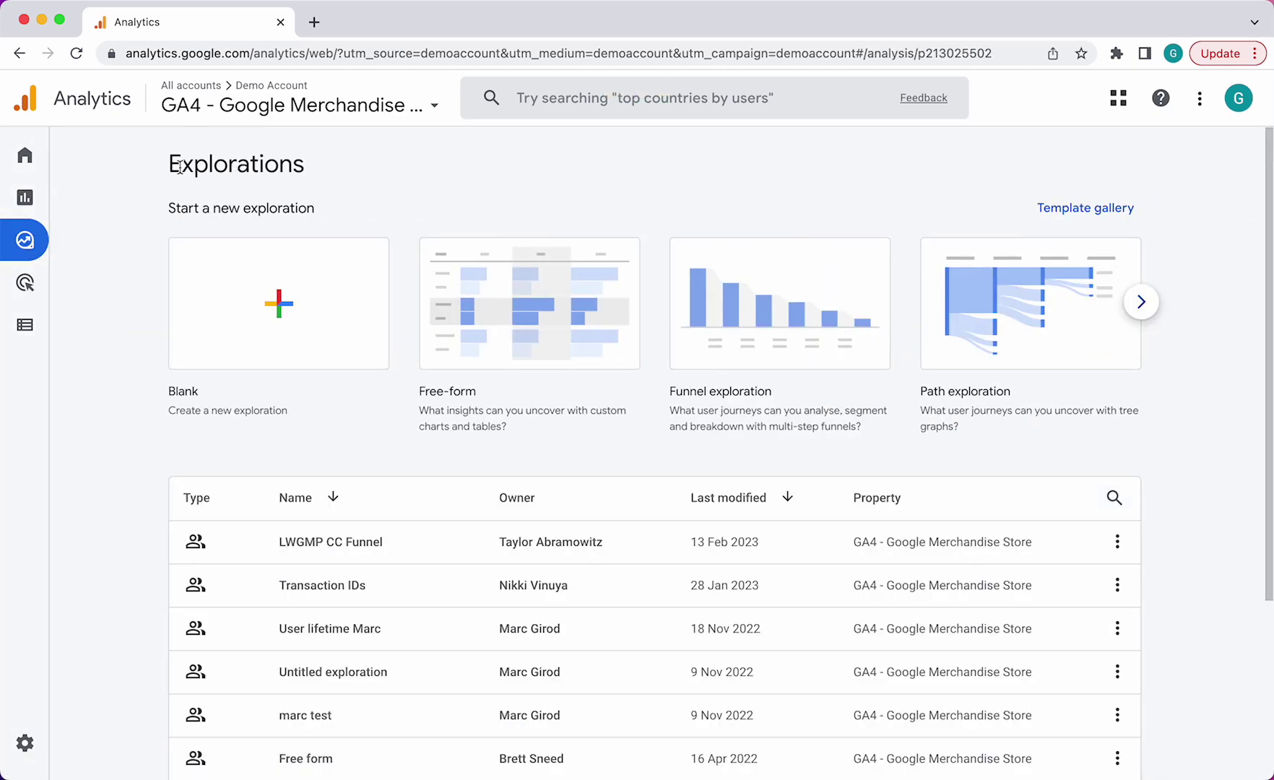
left_click_drag(179, 167, 326, 169)
left_click(326, 169)
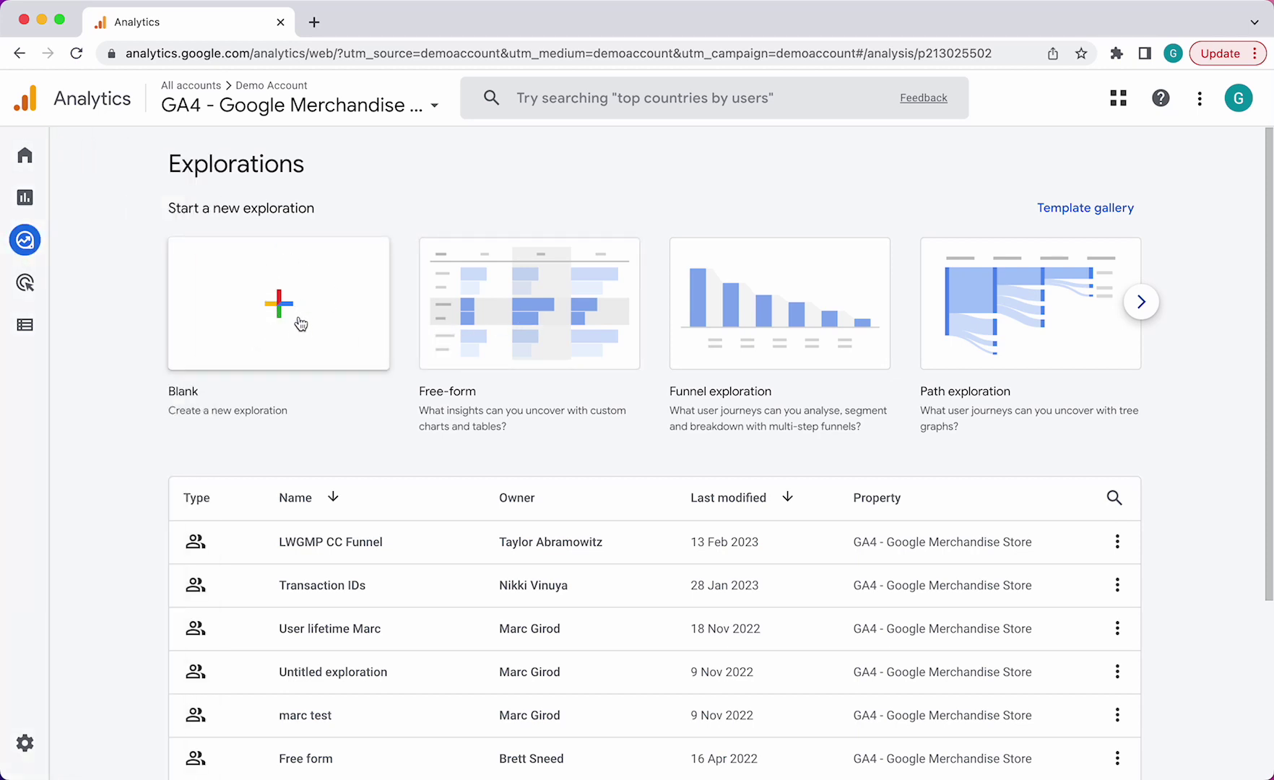
View the Advertising snapshot, and open the Configure section to see where its settings are located
mouse_move(57, 282)
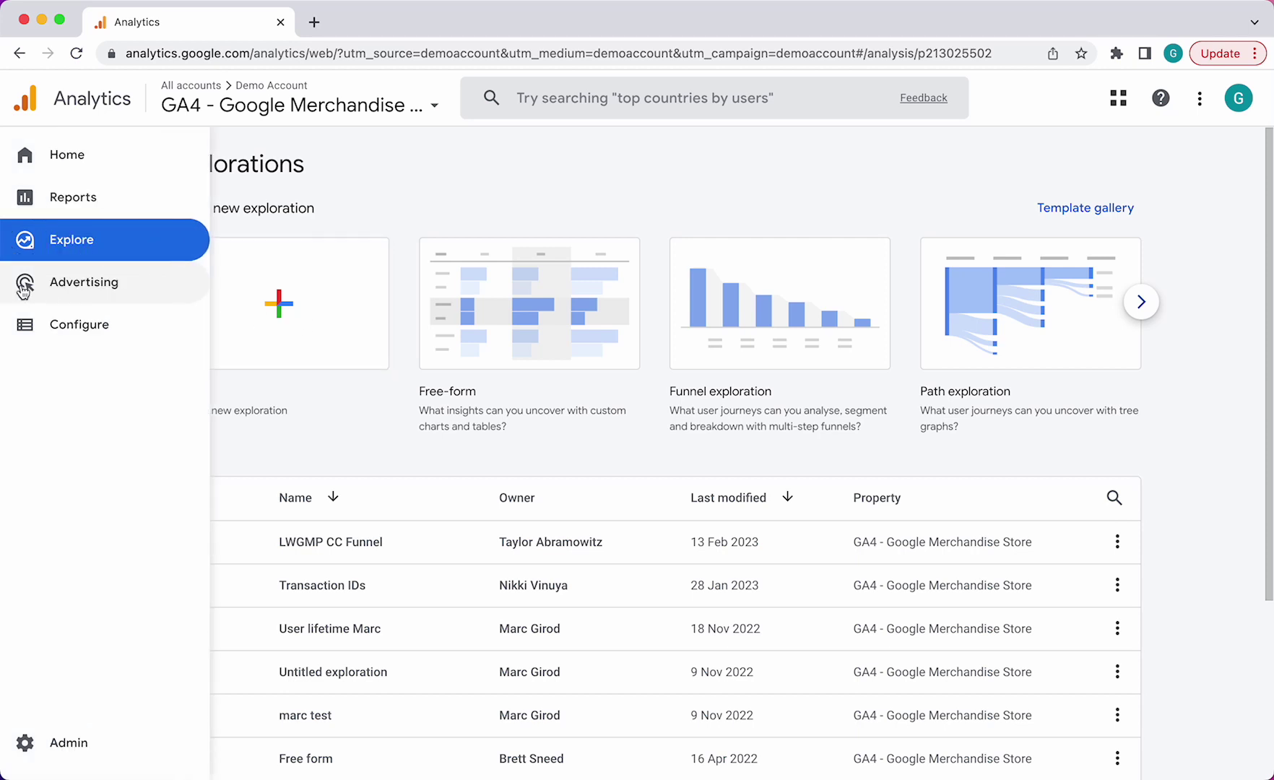
left_click(76, 289)
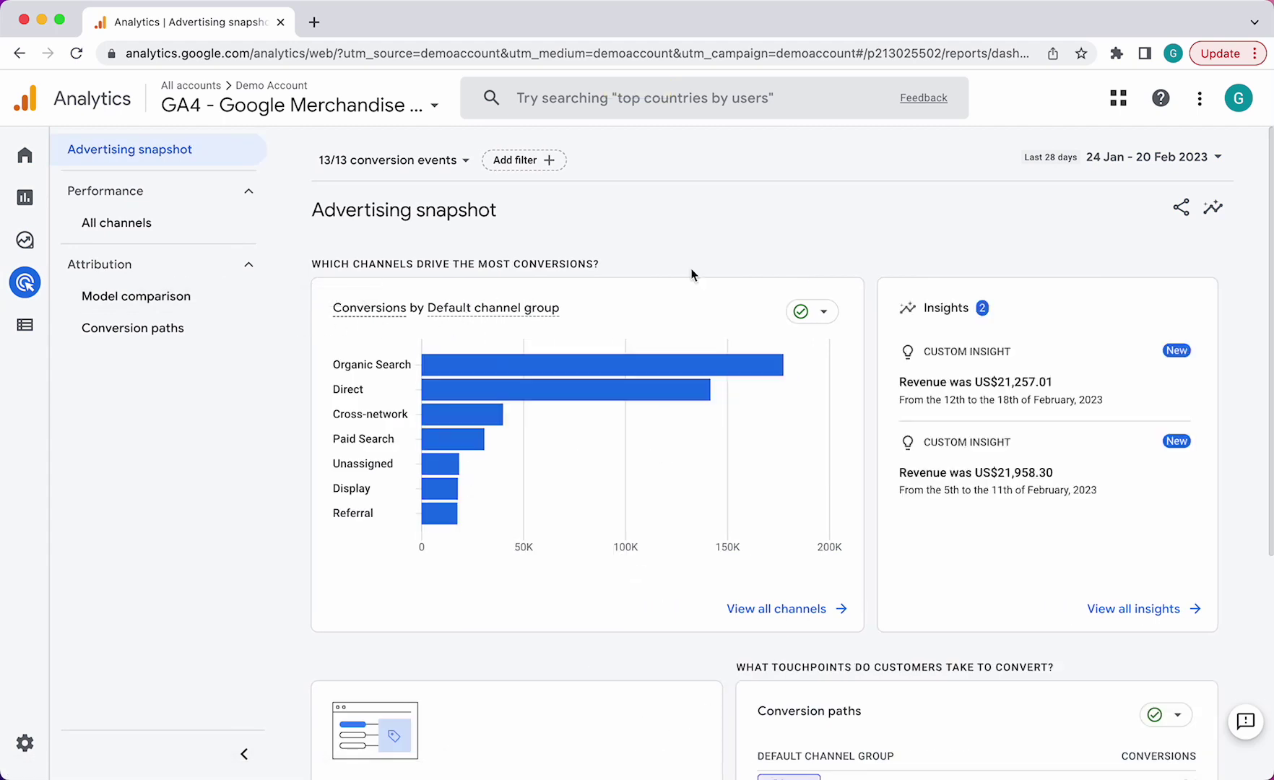
mouse_move(20, 291)
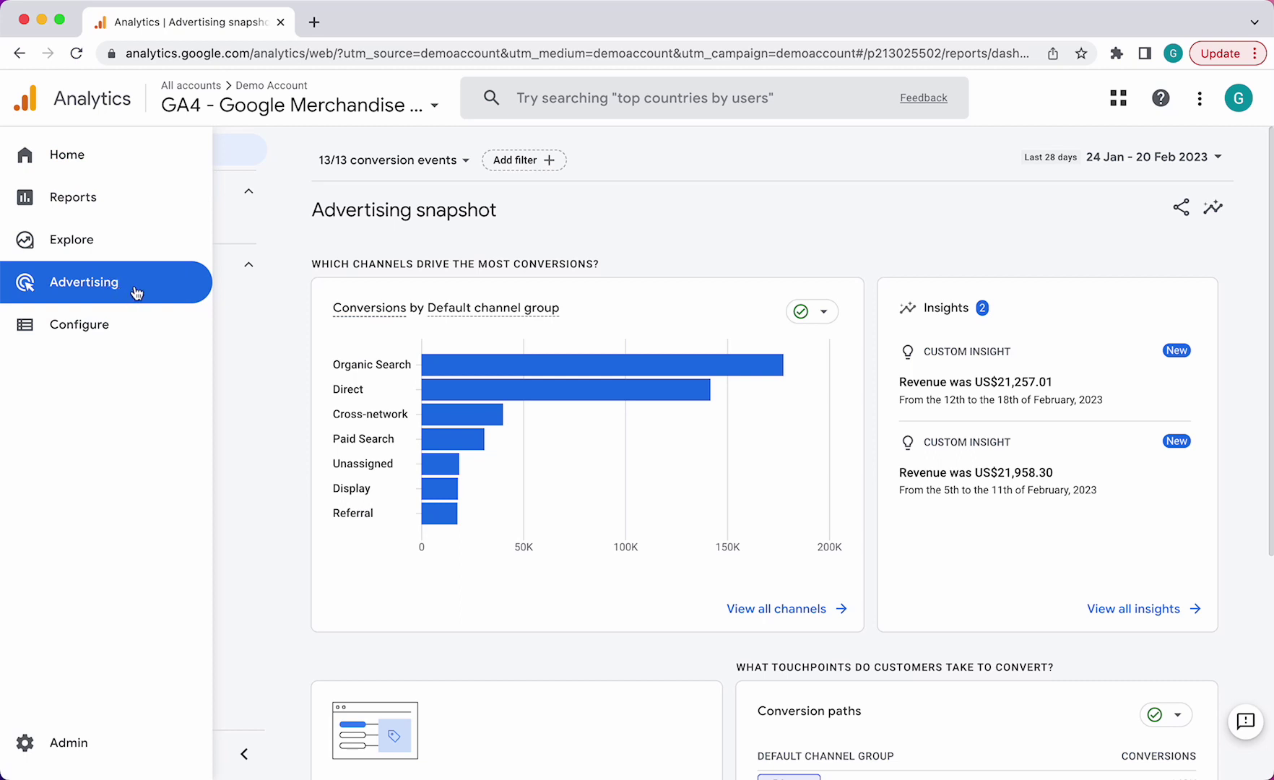
left_click(110, 340)
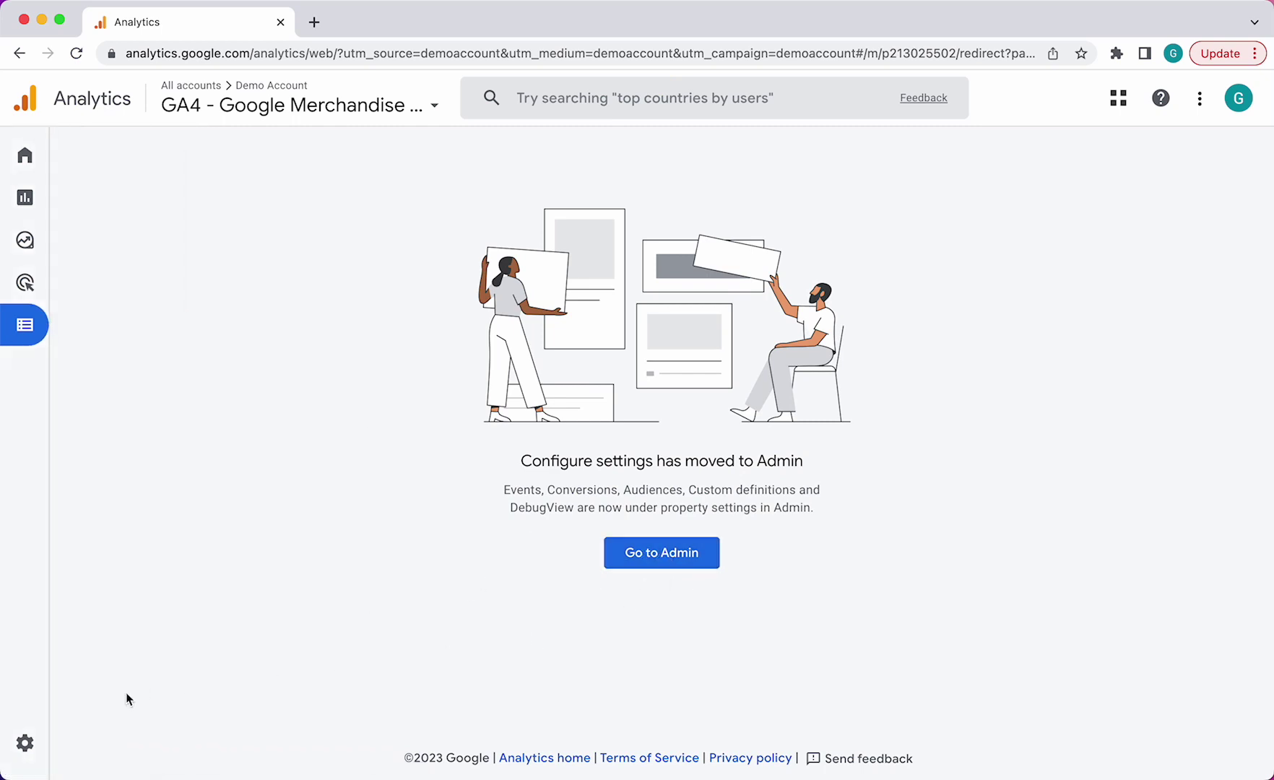
Return to the Reports snapshot and look through its summary cards, including user activity and retention by cohort
mouse_move(26, 744)
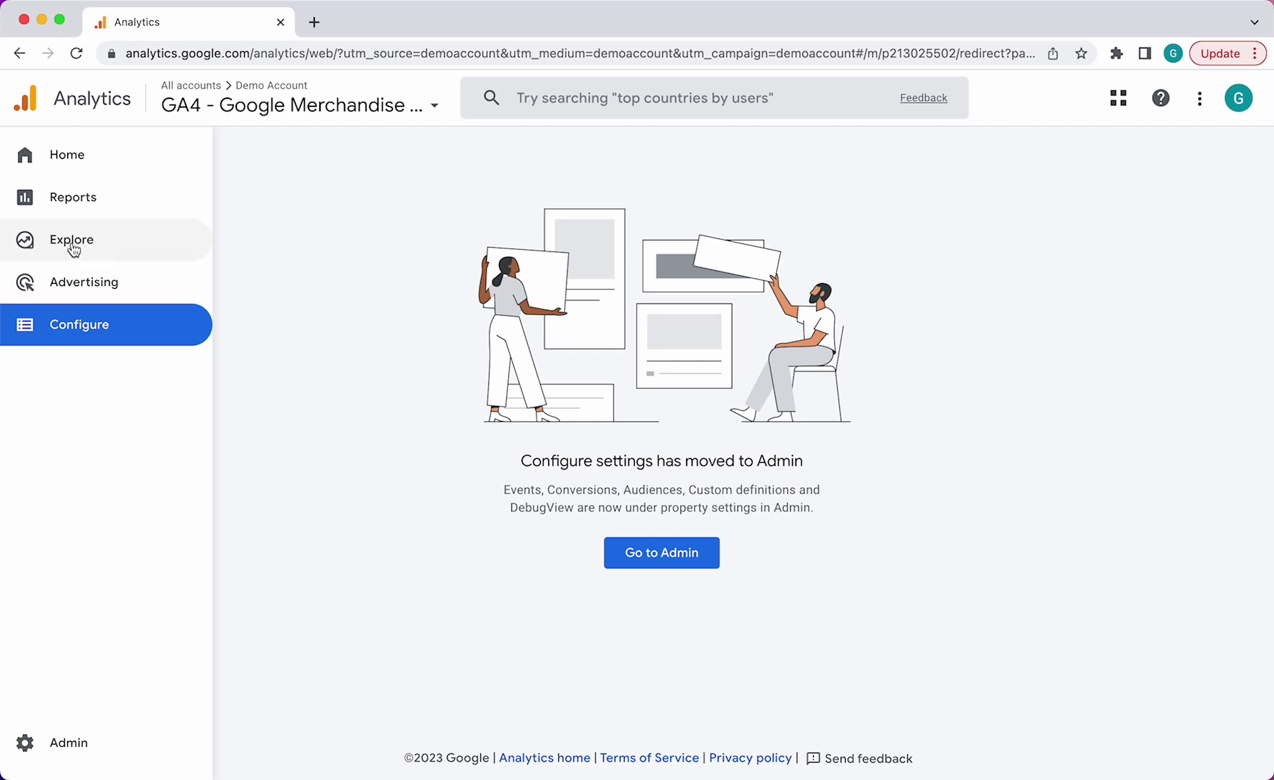
left_click(73, 198)
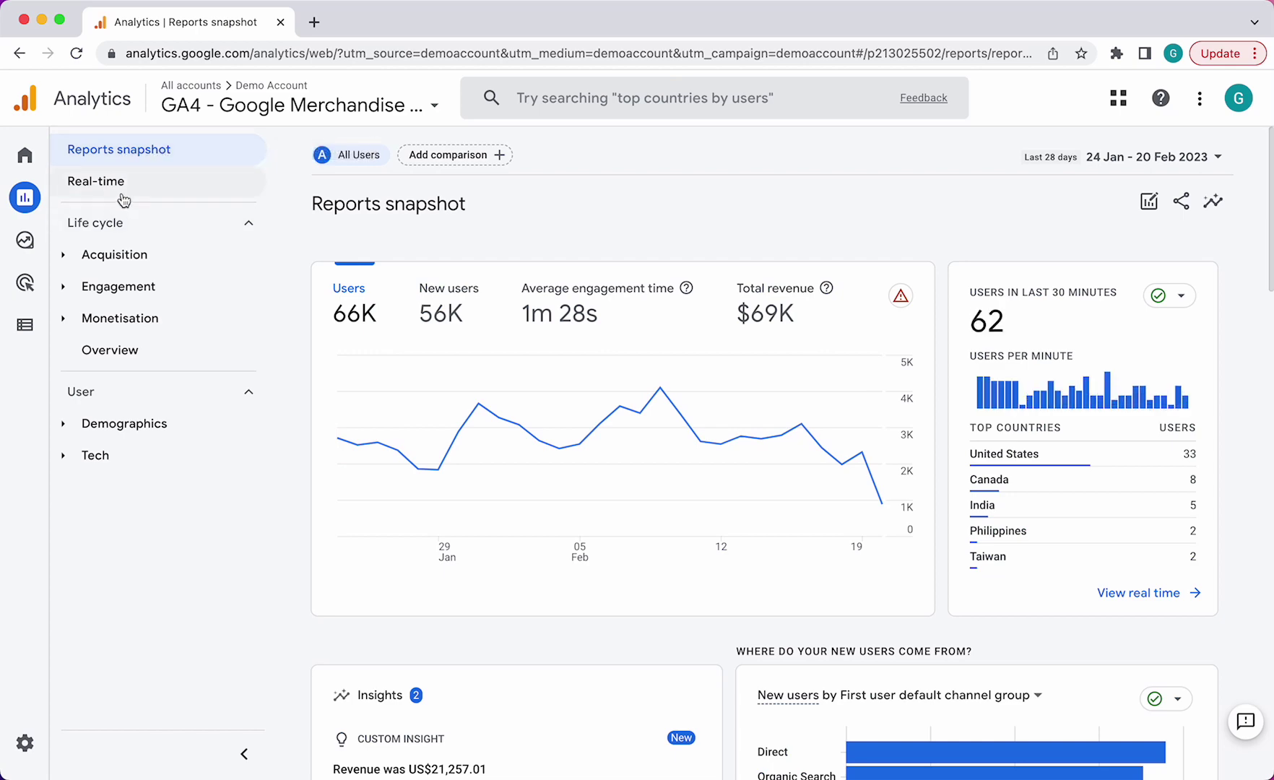
scroll(796, 479, "down", 10)
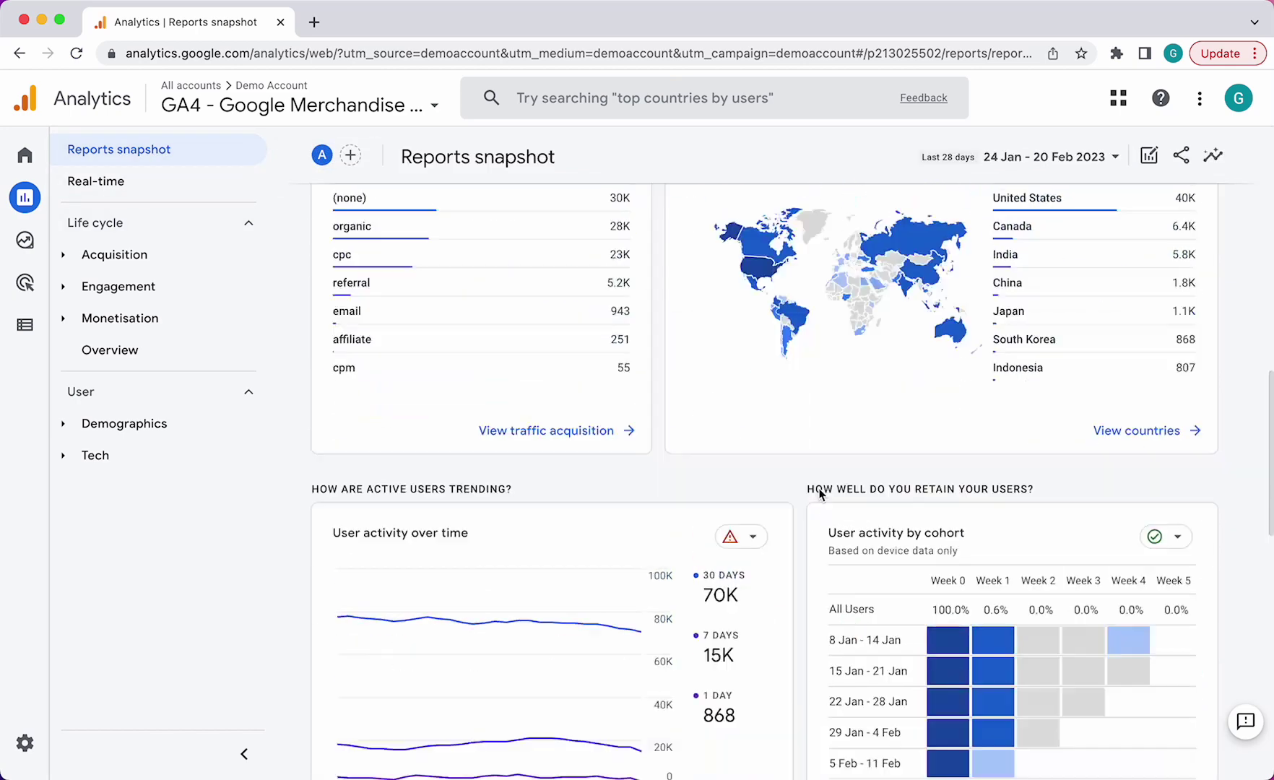
scroll(820, 494, "up", 10)
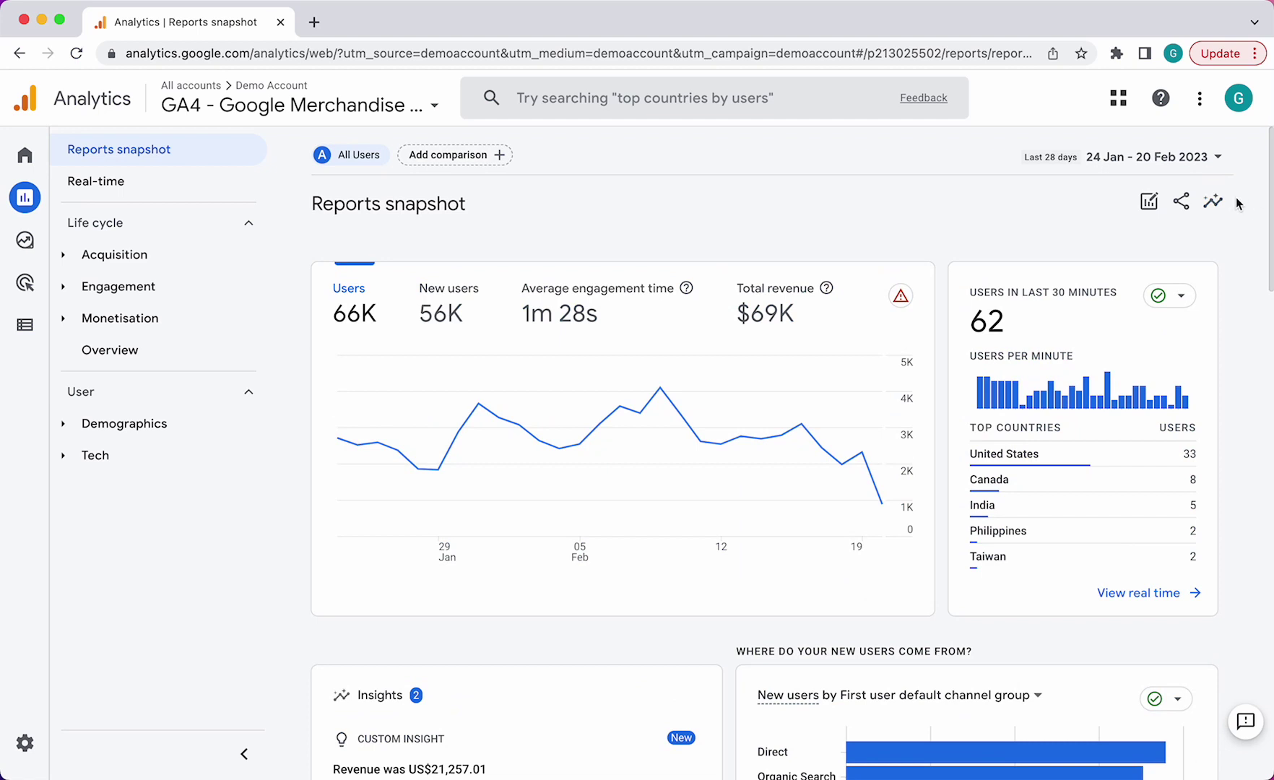
left_click(33, 158)
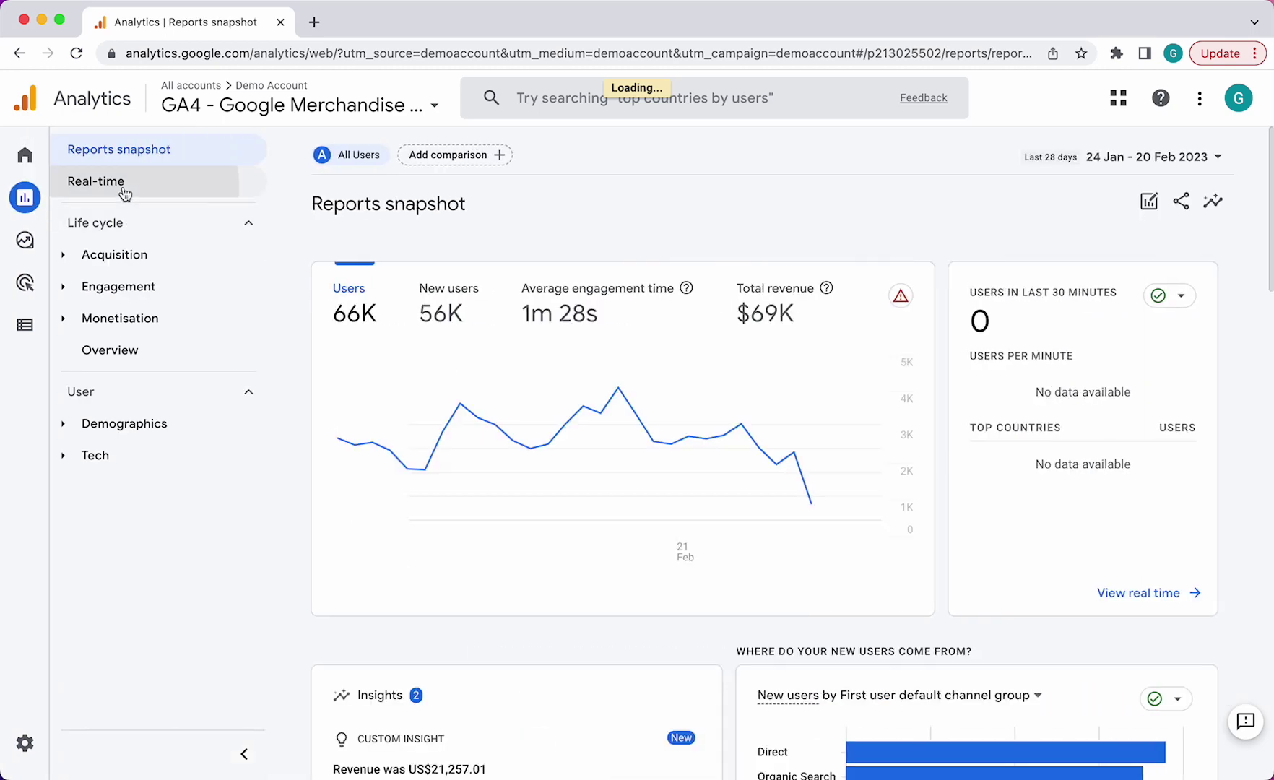
Open the Real-time report and examine its user map and the source, audience, page and event cards
left_click(122, 188)
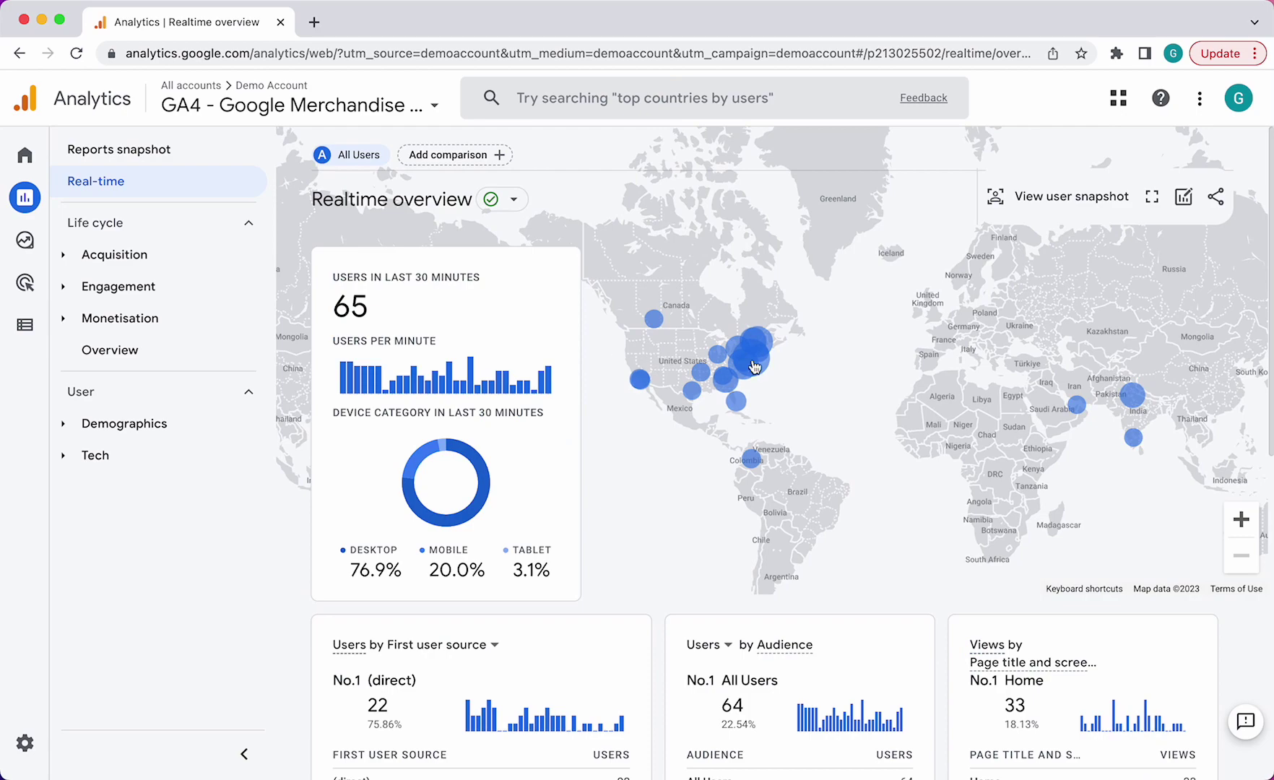
scroll(712, 322, "down", 4)
scroll(816, 401, "up", 4)
scroll(794, 419, "down", 5)
mouse_move(769, 552)
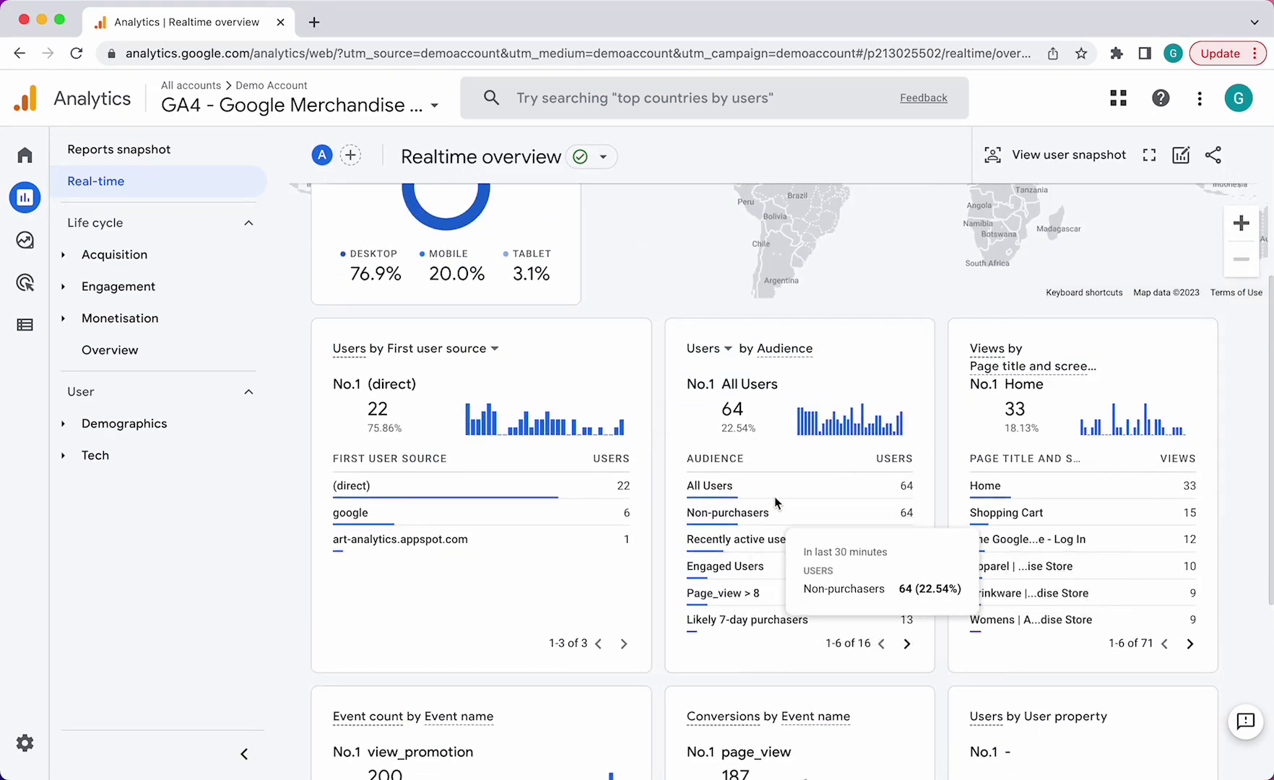
scroll(635, 502, "down", 2)
scroll(643, 491, "down", 3)
scroll(865, 455, "up", 7)
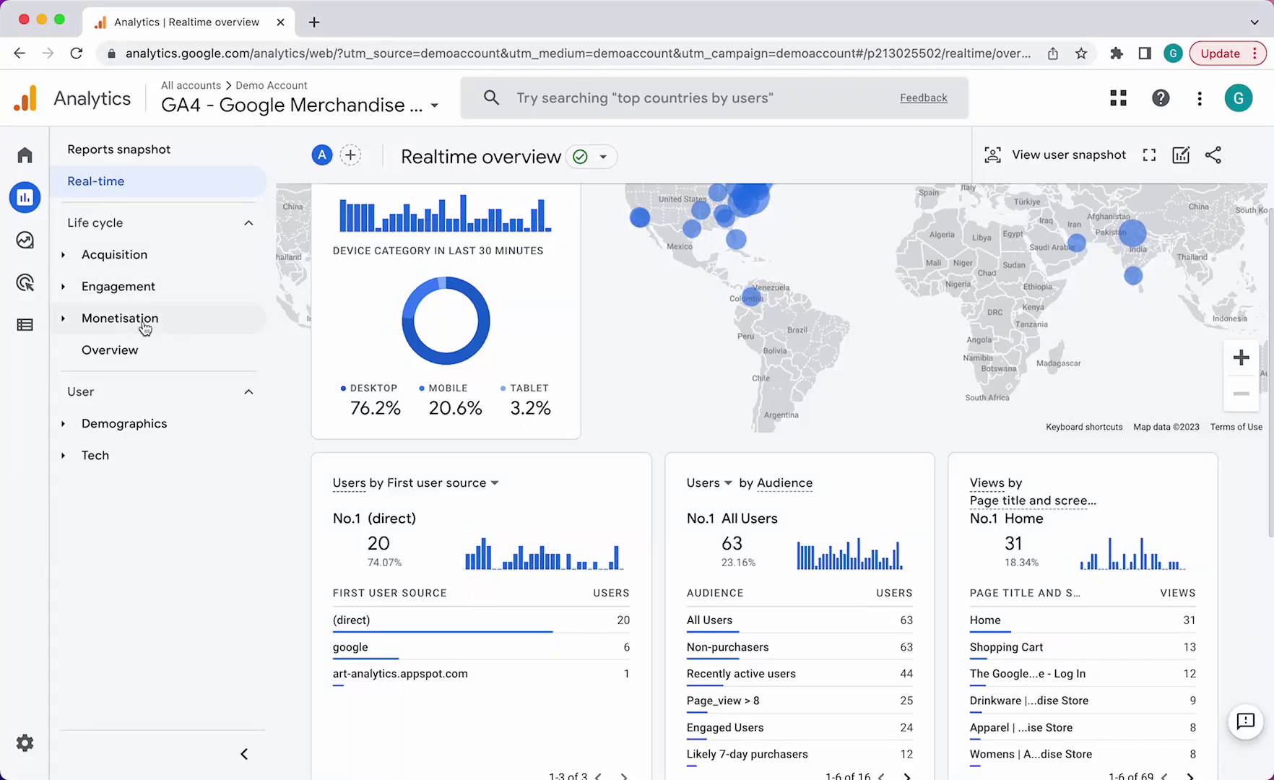
Expand the Acquisition reports, view the overview, and examine the User acquisition charts and channel group table
left_click(65, 254)
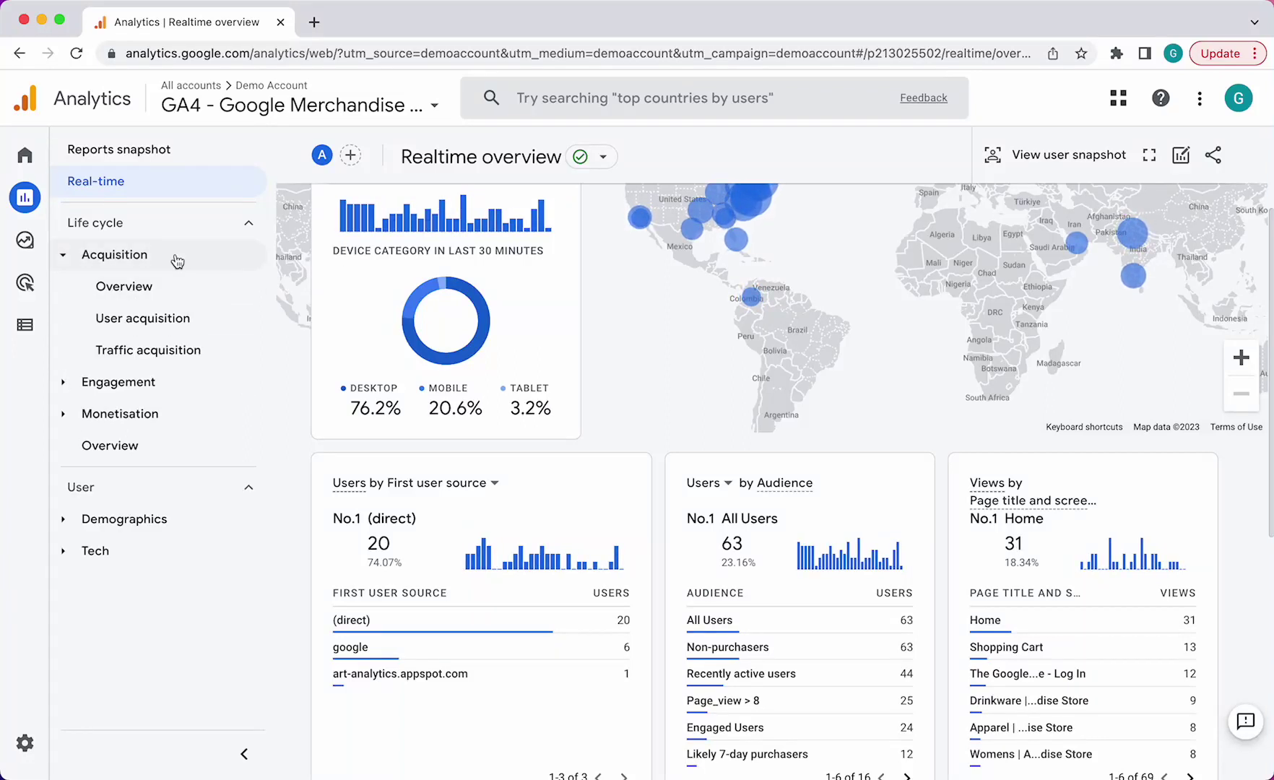
left_click(151, 288)
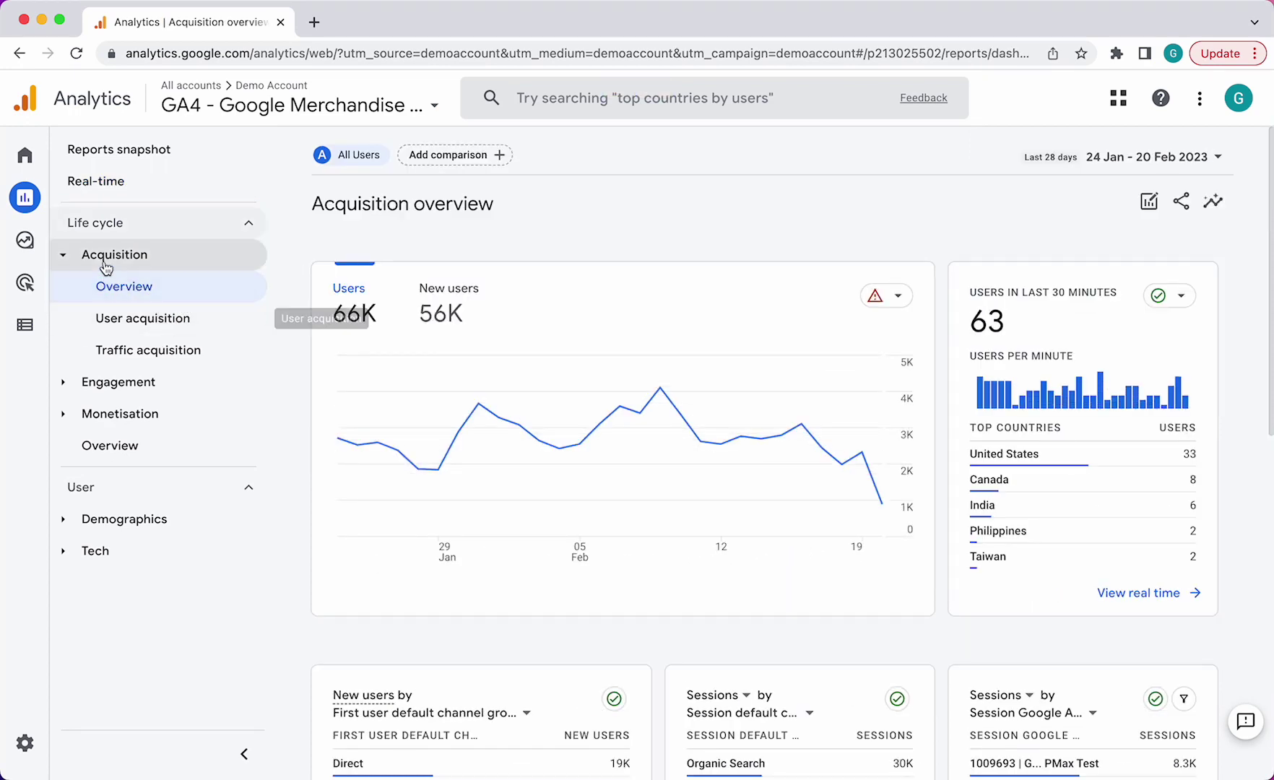
left_click(127, 325)
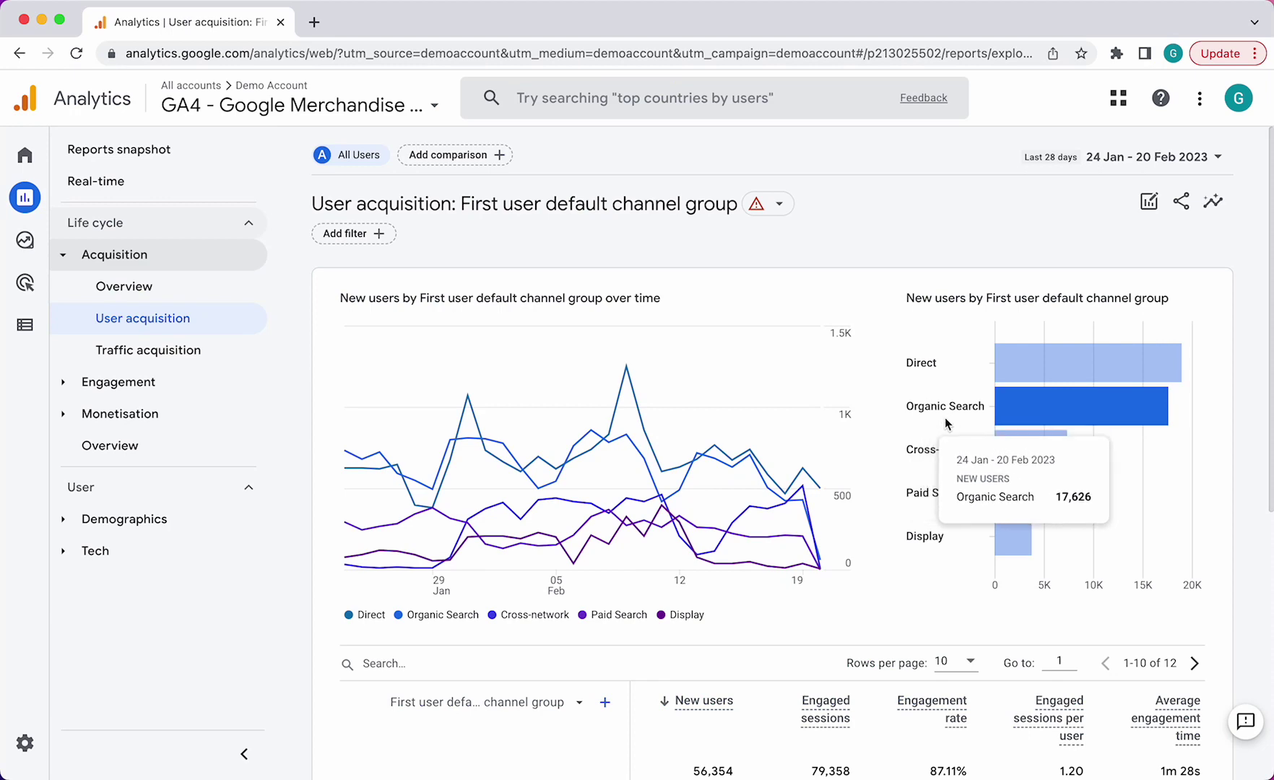
scroll(755, 490, "down", 3)
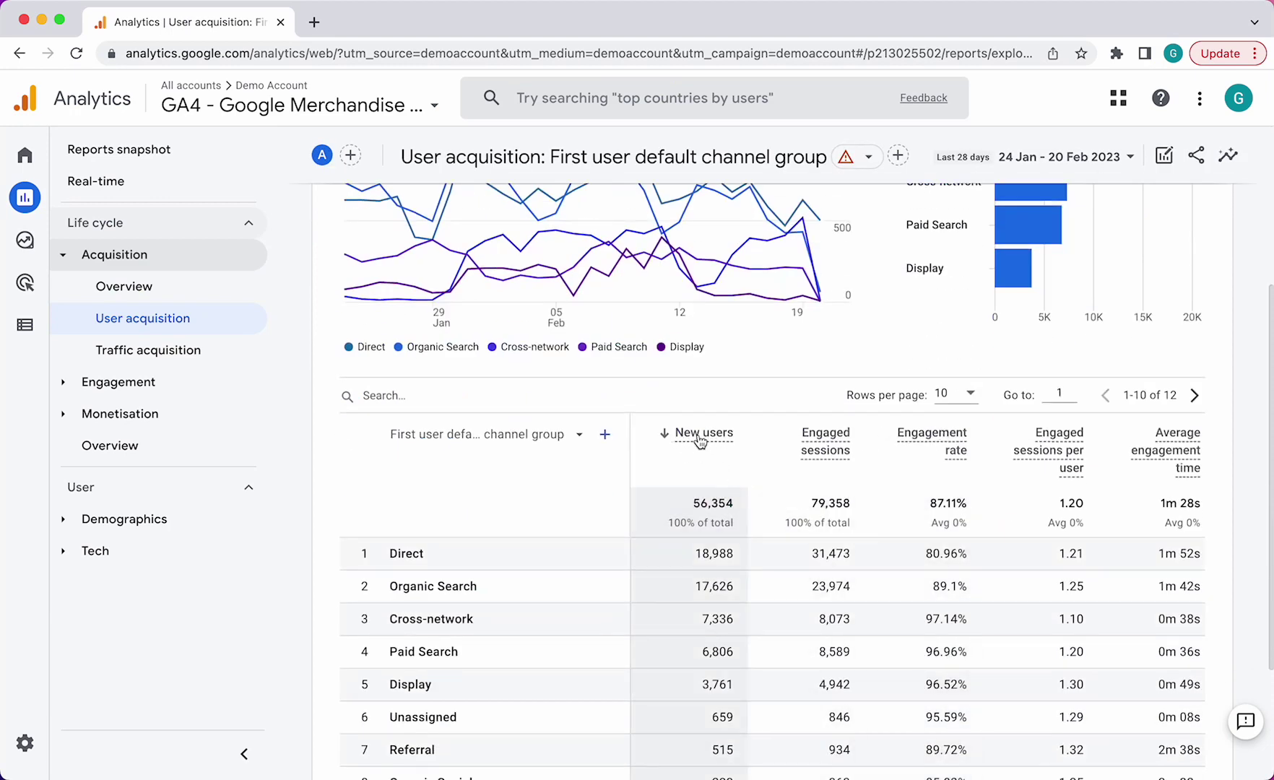
Open the Traffic acquisition report and examine users, sessions and engagement by session default channel group
left_click(115, 354)
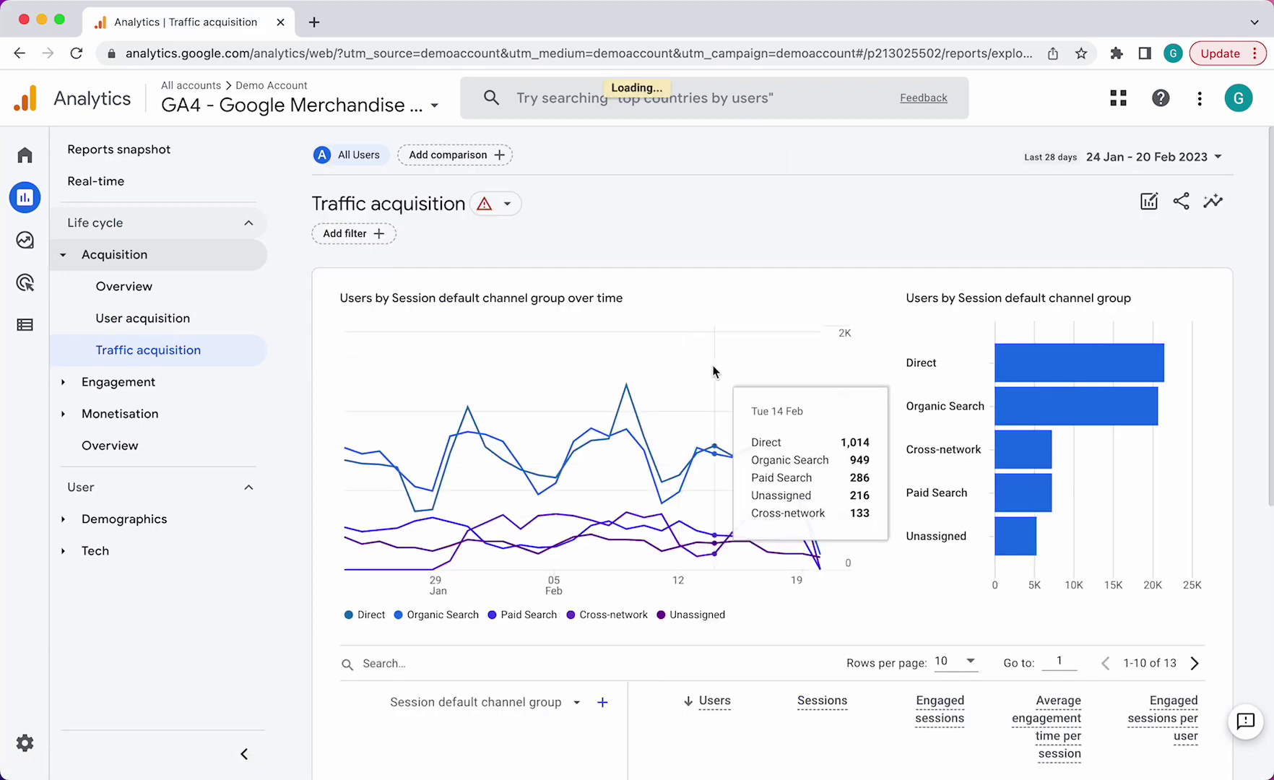
scroll(841, 406, "down", 5)
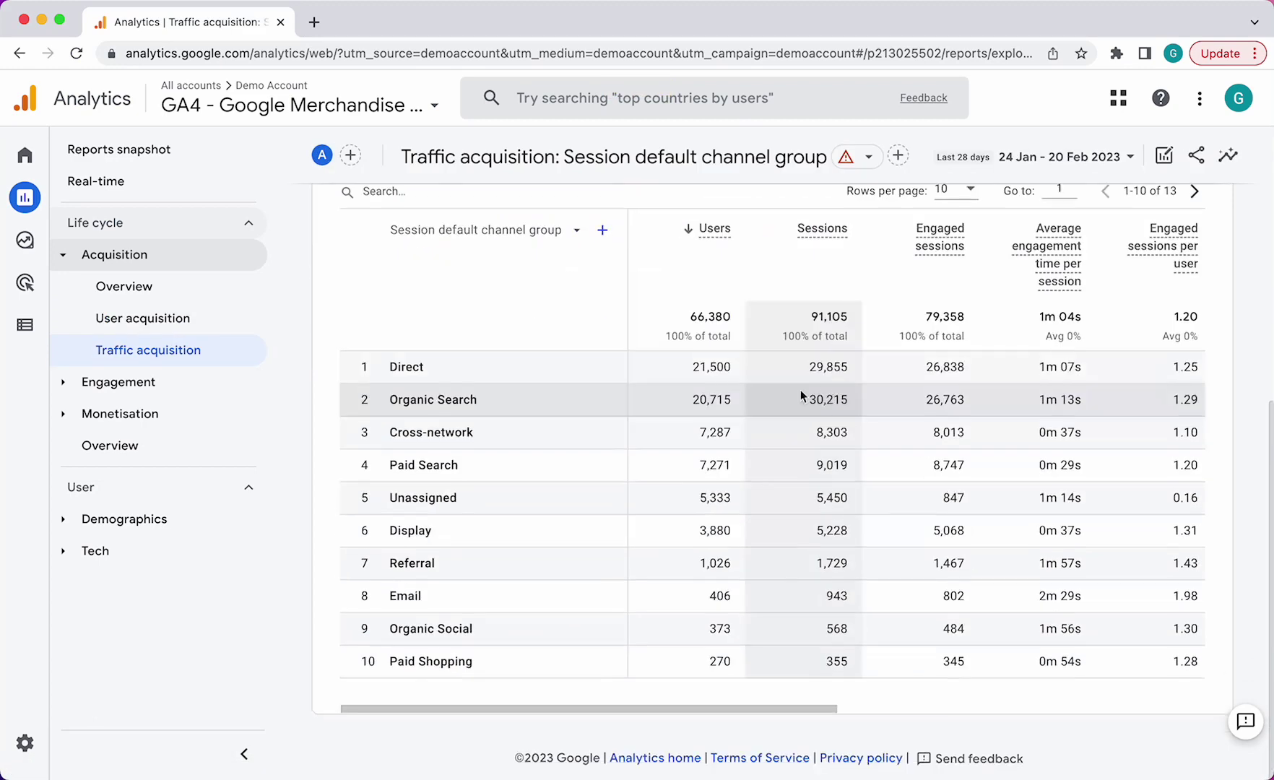
scroll(801, 389, "up", 3)
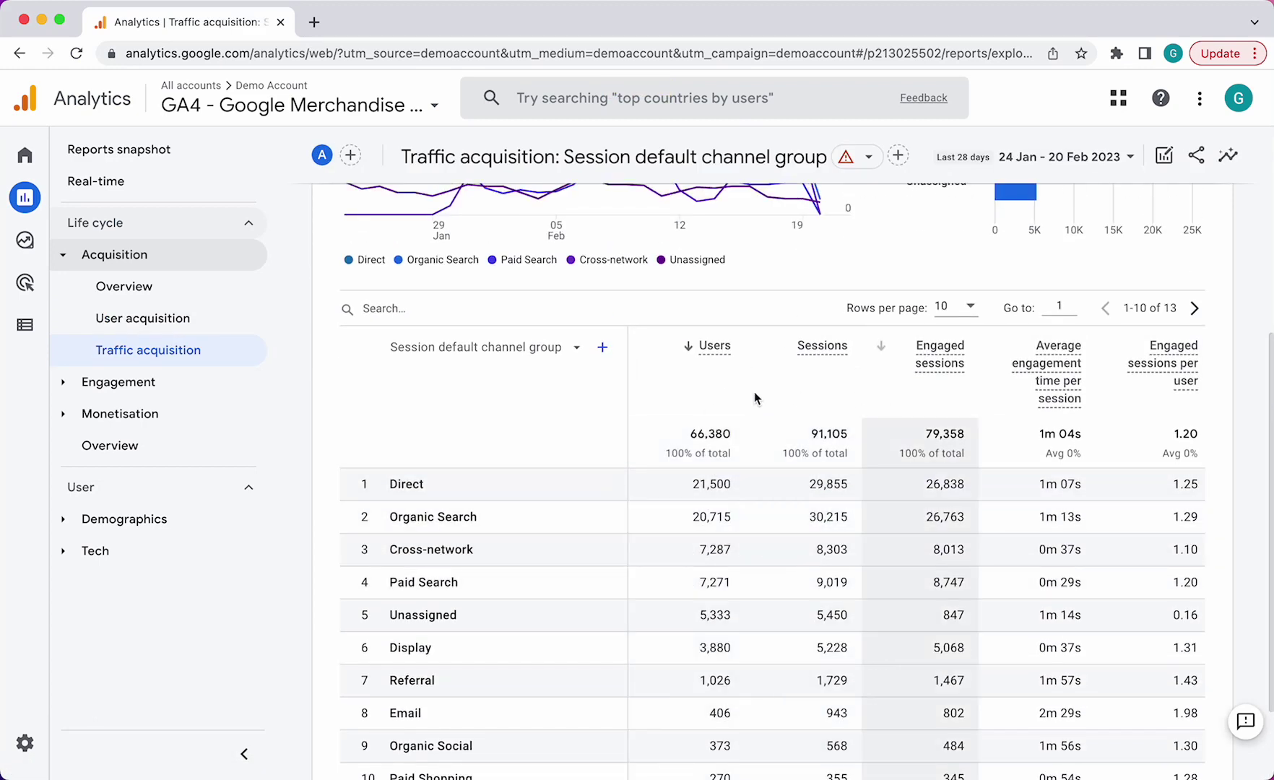
scroll(1008, 534, "down", 1)
scroll(1014, 548, "down", 2)
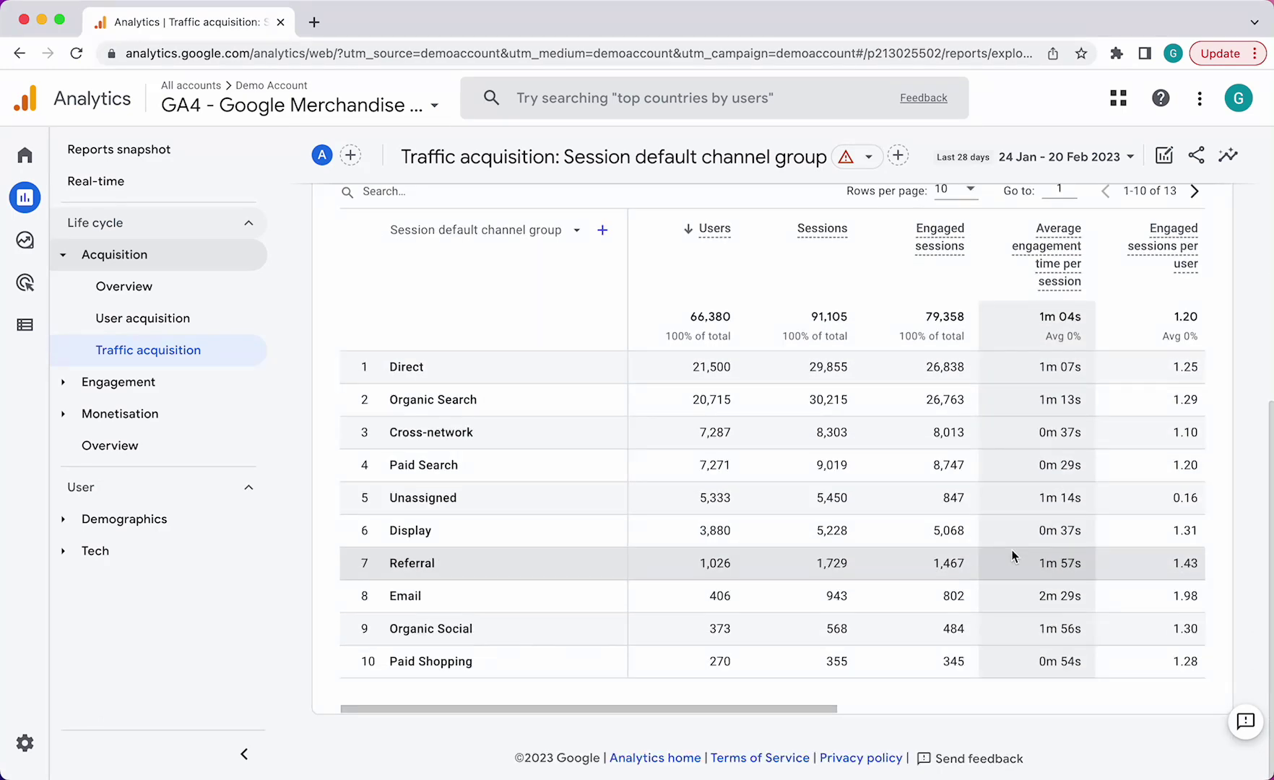
scroll(1023, 549, "up", 6)
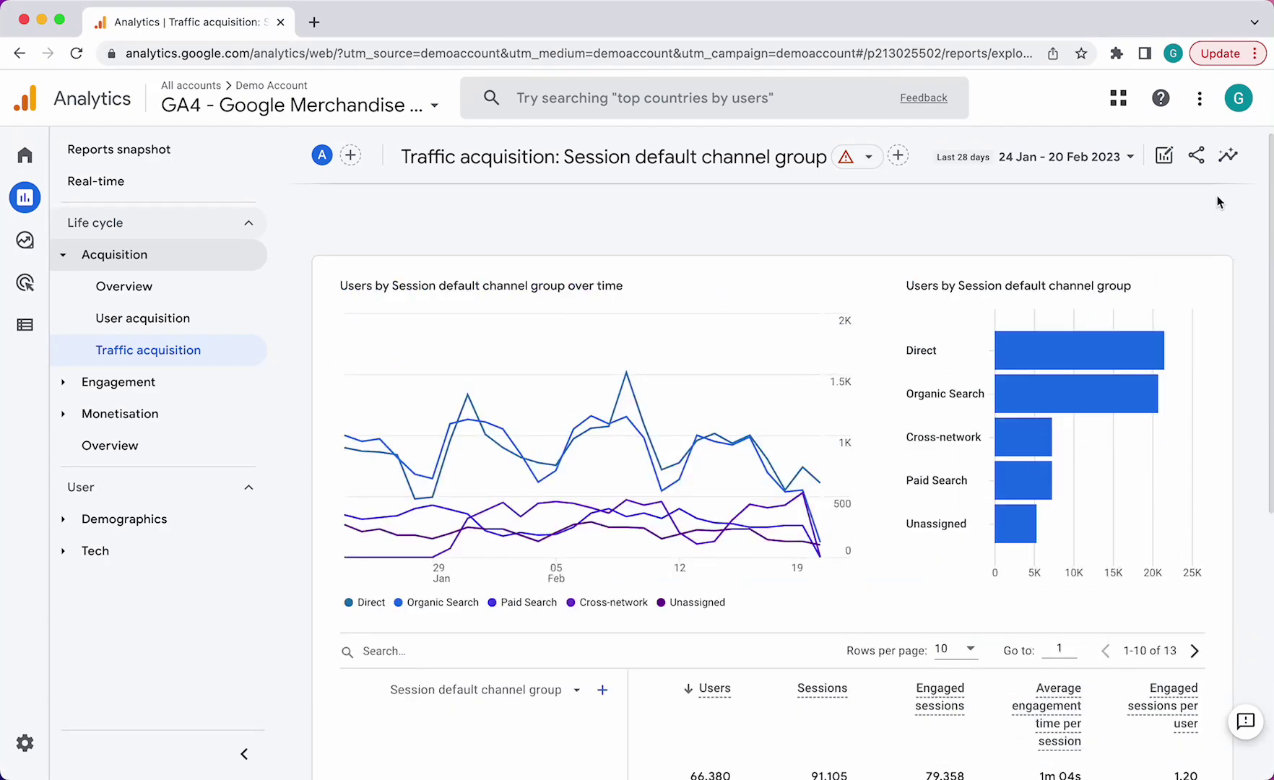
Go back to the Acquisition overview and review its top countries, new users, sessions and Google Ads campaign cards
left_click(128, 298)
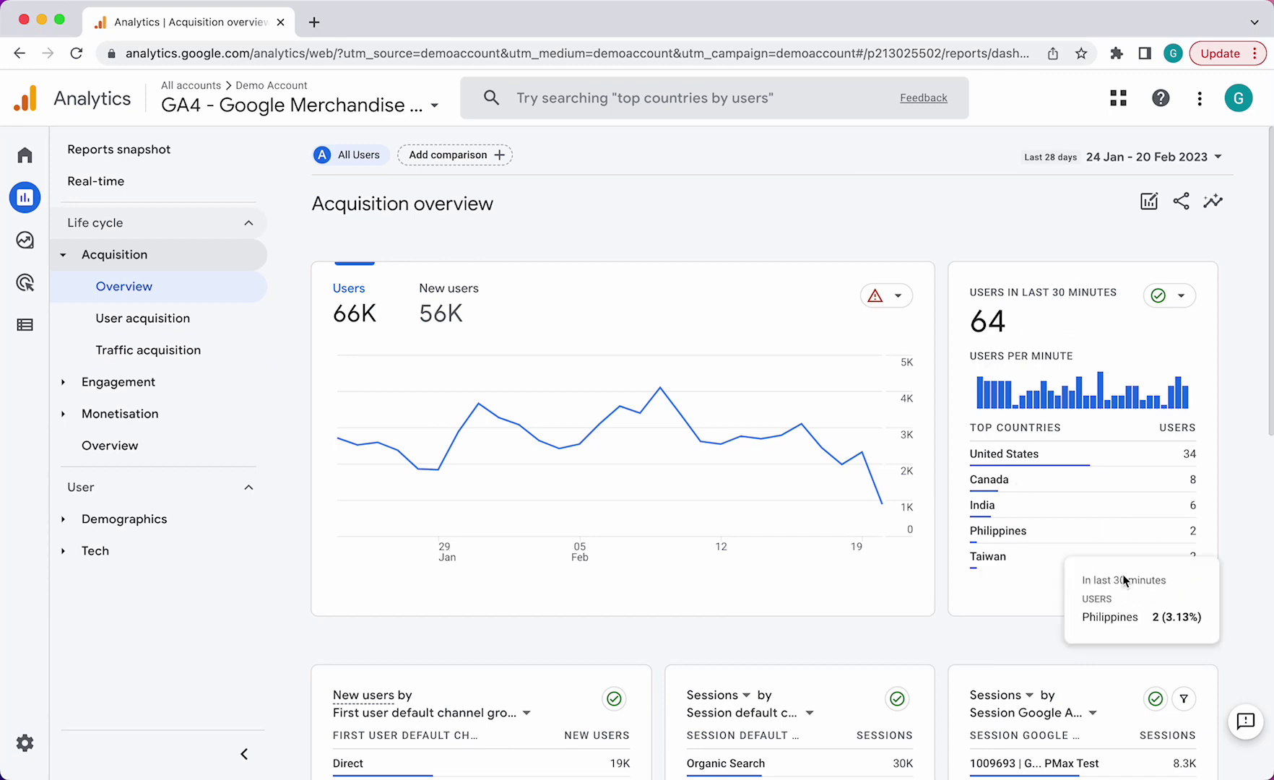
mouse_move(1154, 460)
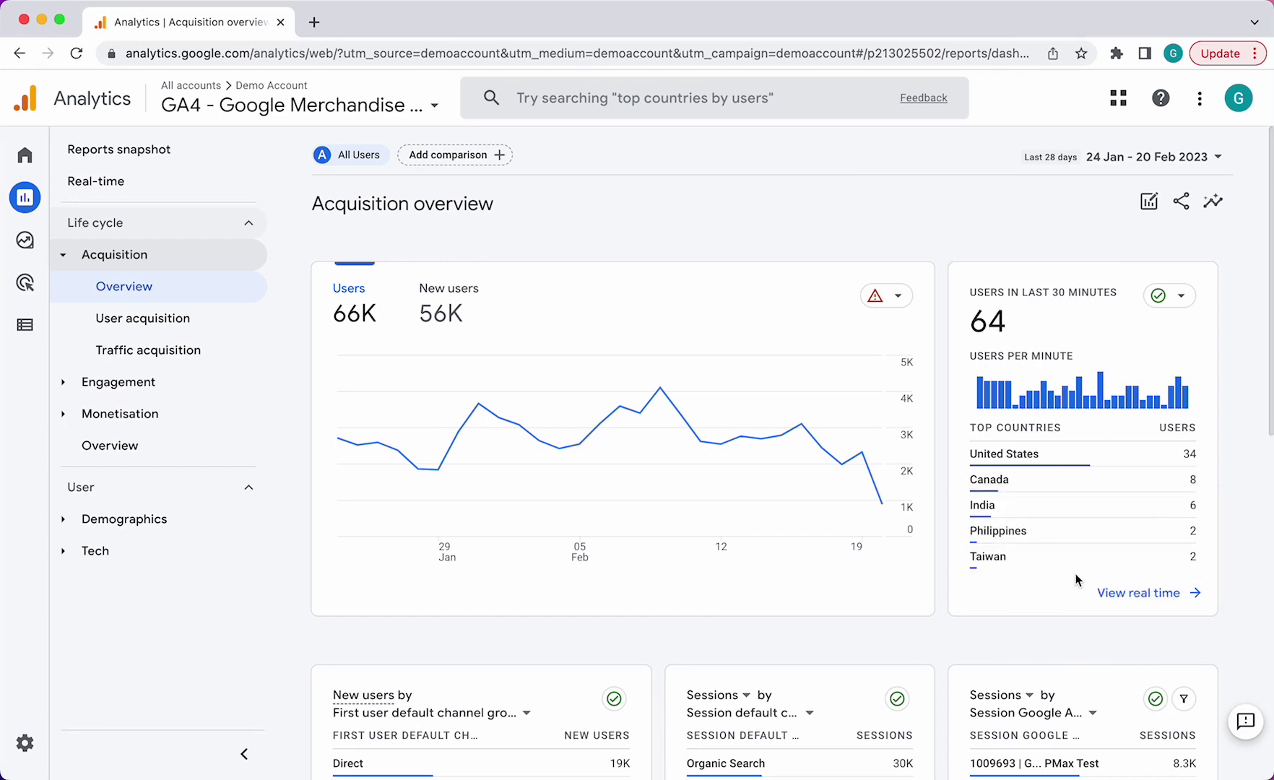
scroll(1075, 573, "down", 5)
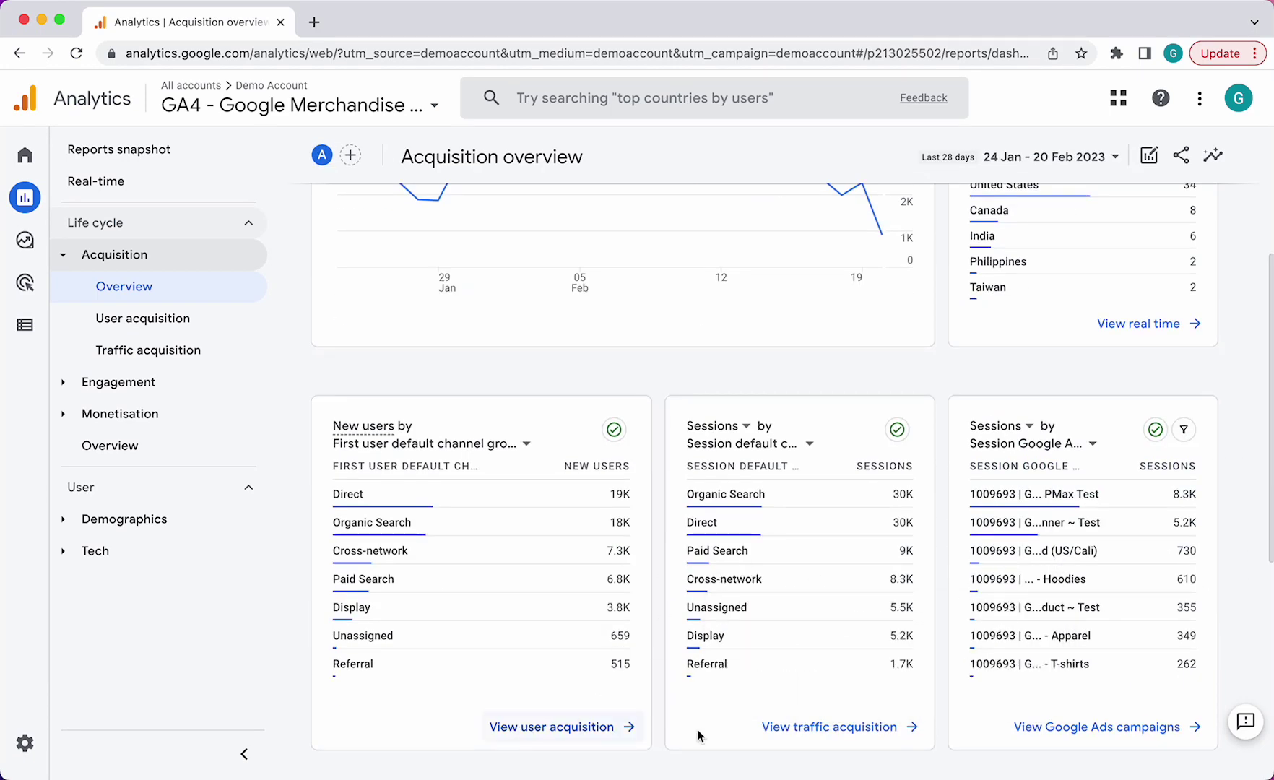
mouse_move(1080, 602)
Collapse Acquisition, expand Engagement, and view its Overview, Events, Conversions, Pages and screens, and Landing page reports
left_click(132, 385)
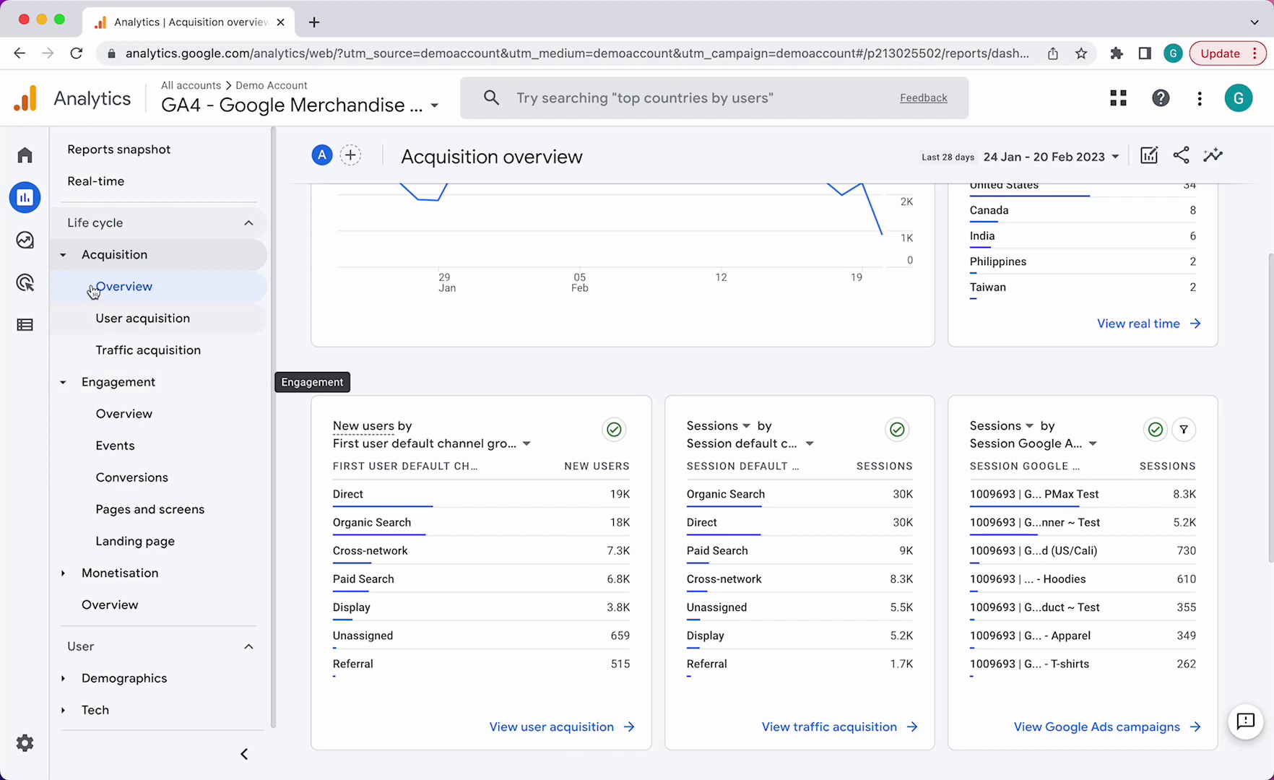
left_click(62, 254)
left_click(146, 323)
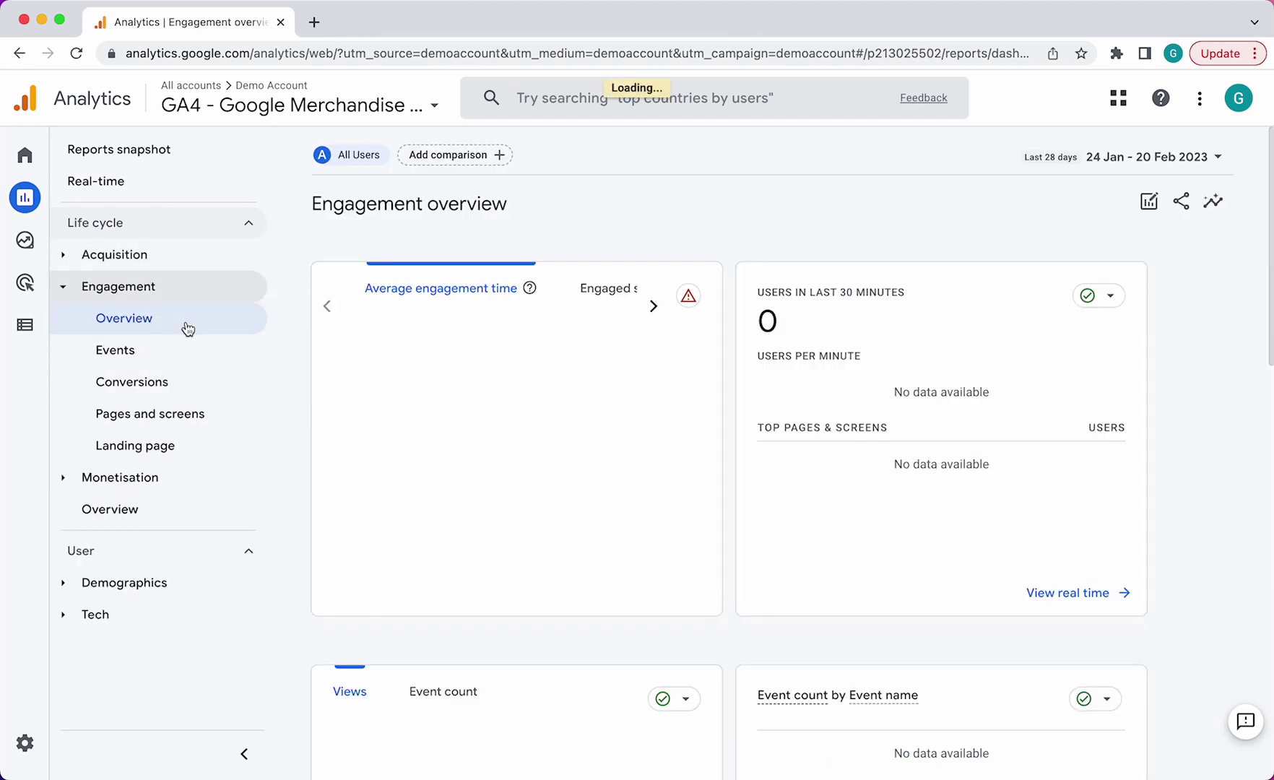
left_click(143, 356)
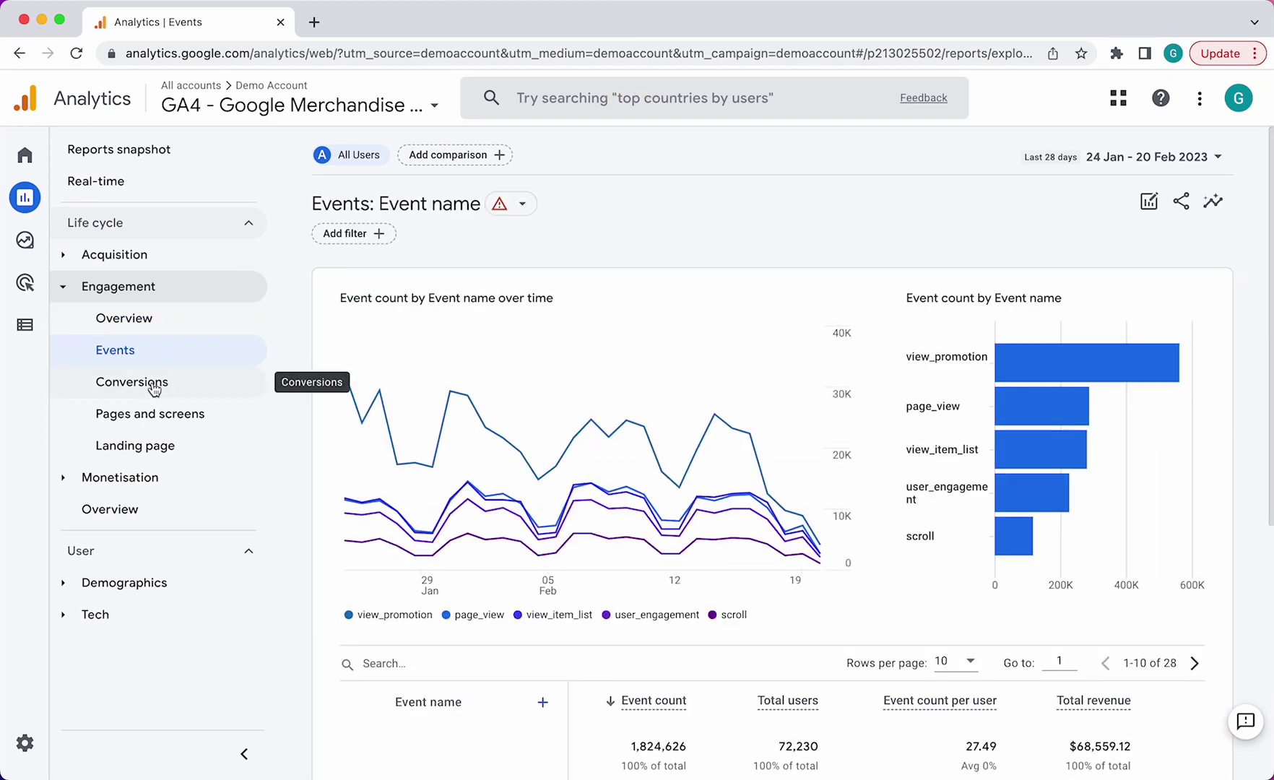
left_click(154, 388)
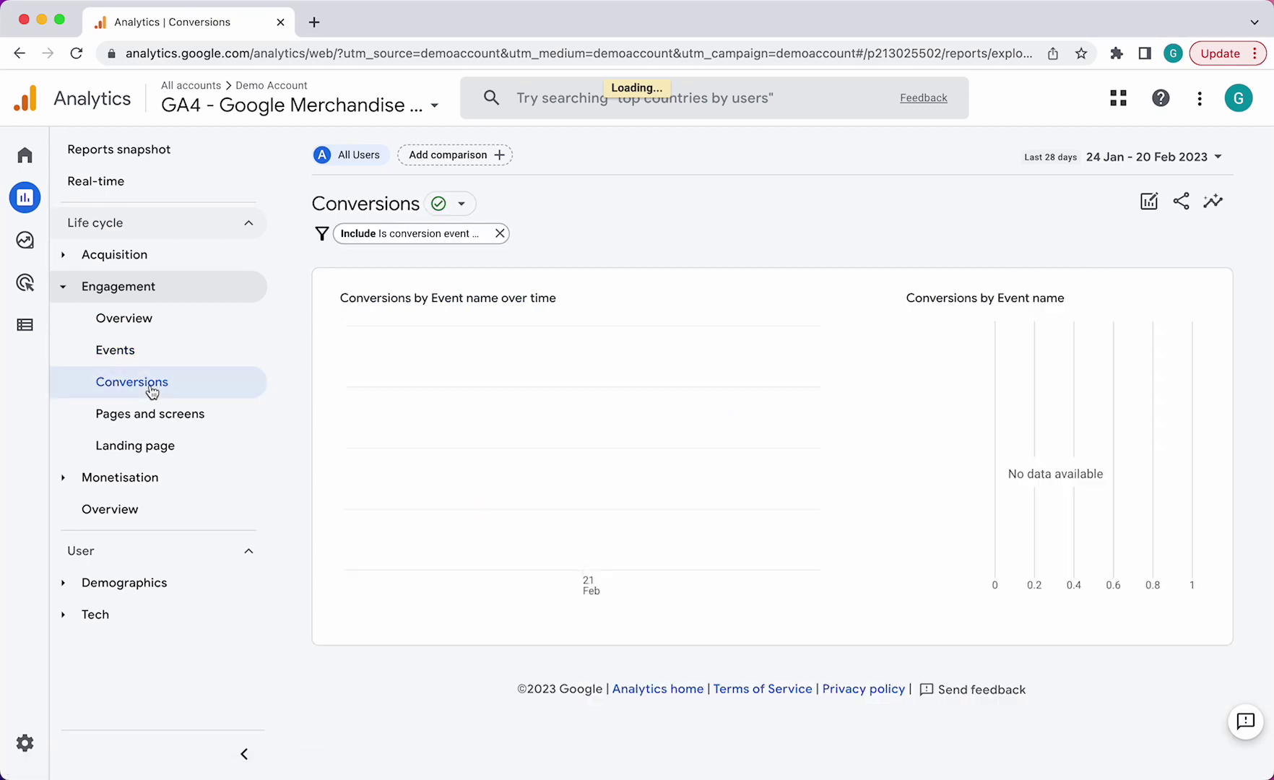
left_click(146, 419)
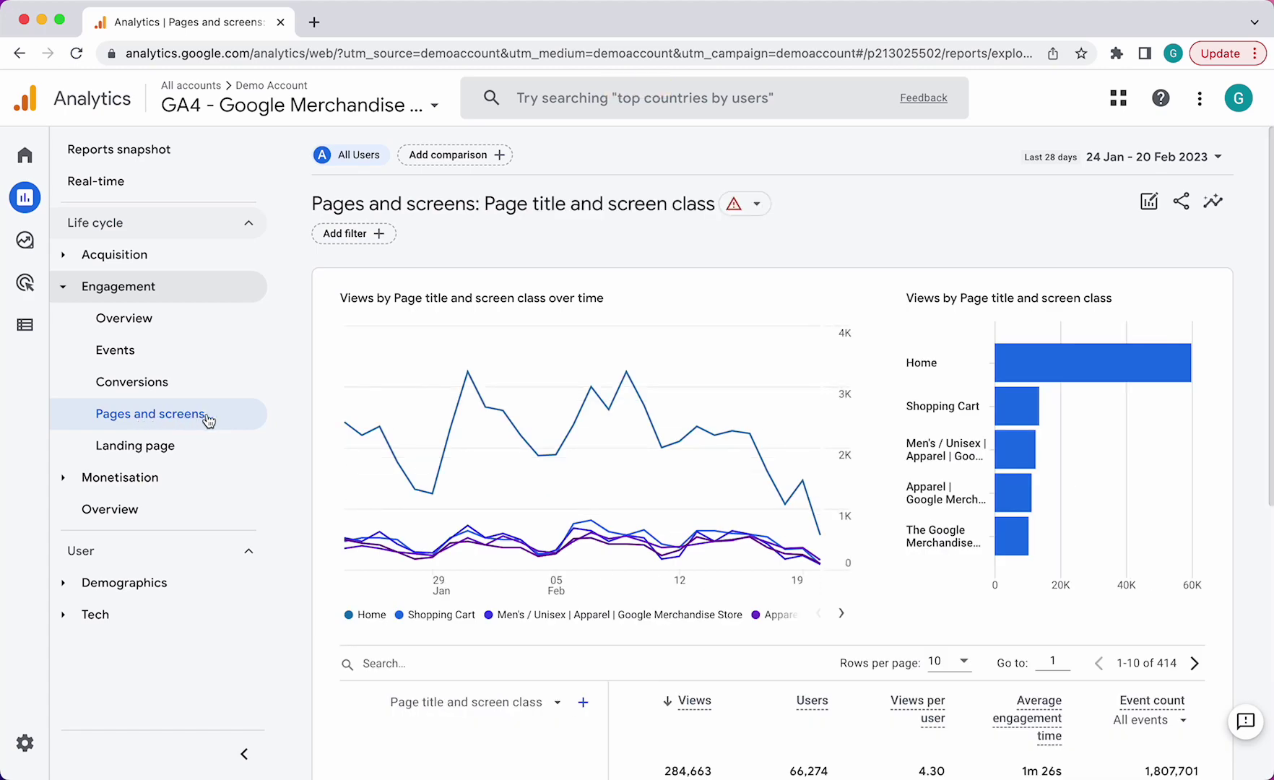
left_click(135, 448)
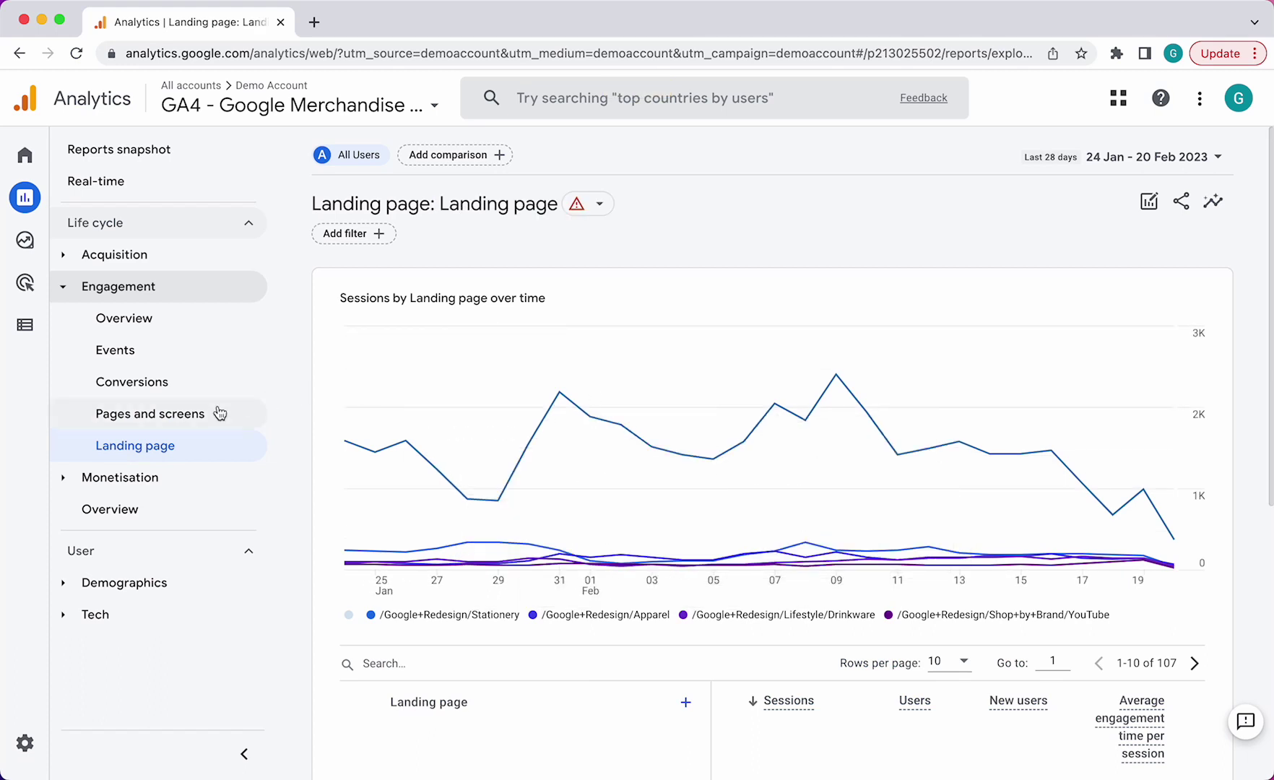
Collapse the Engagement group, expand Monetisation to see its list of reports, and collapse it again
mouse_move(799, 342)
left_click(60, 291)
left_click(63, 318)
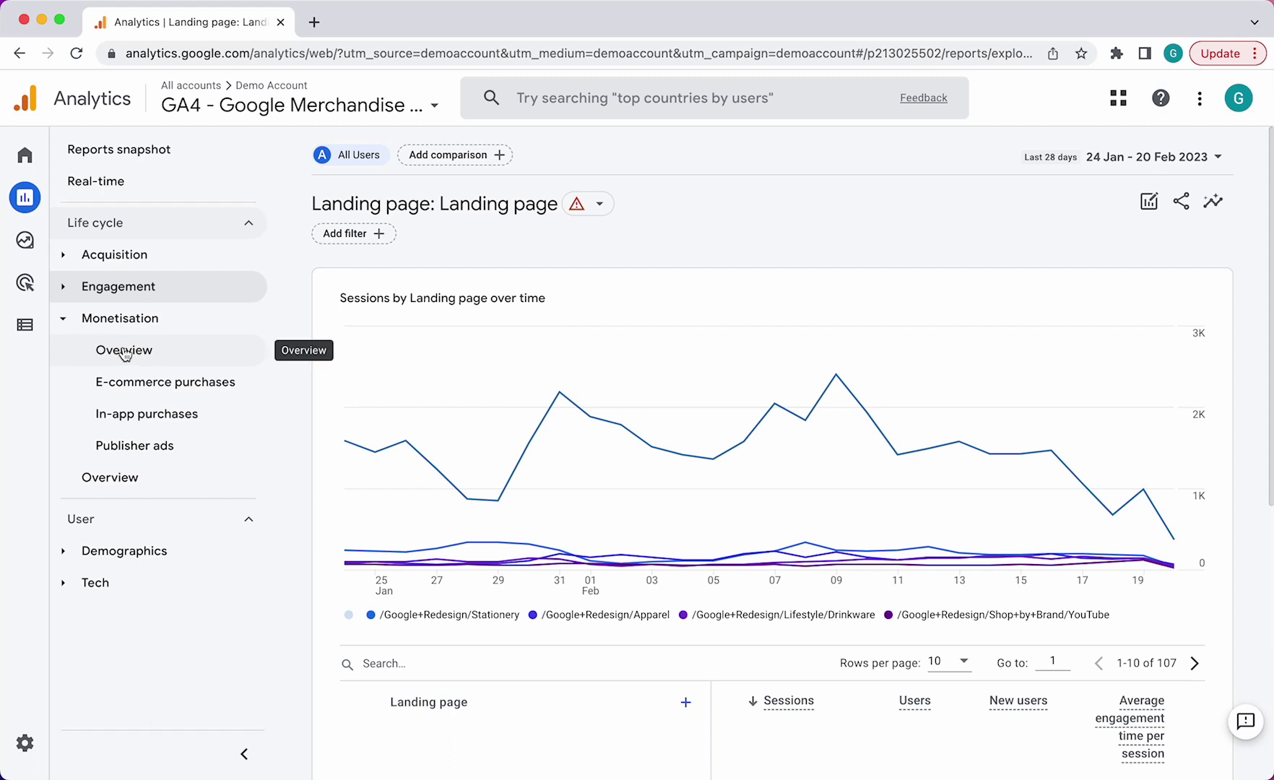
left_click(71, 324)
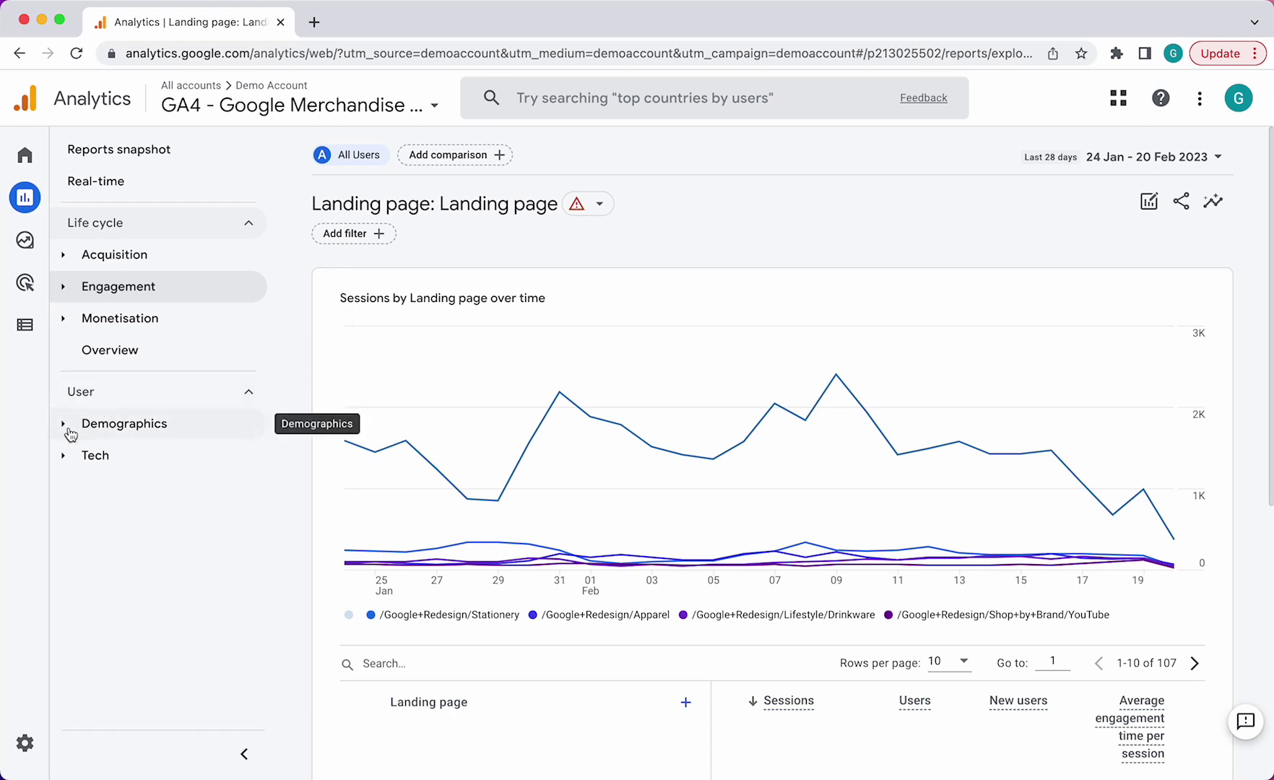
Expand Demographics and review its Overview report, covering users by country, town/city, gender, interests, age and language
left_click(71, 428)
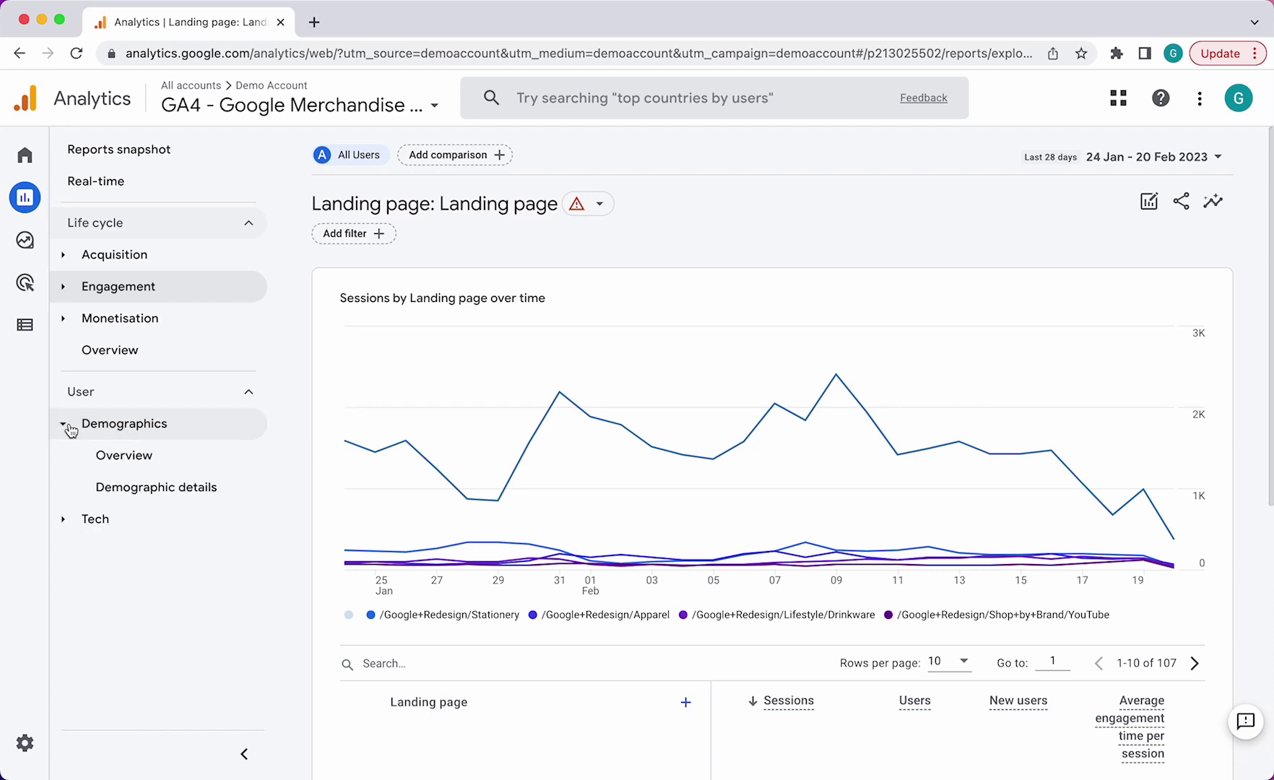
left_click(161, 456)
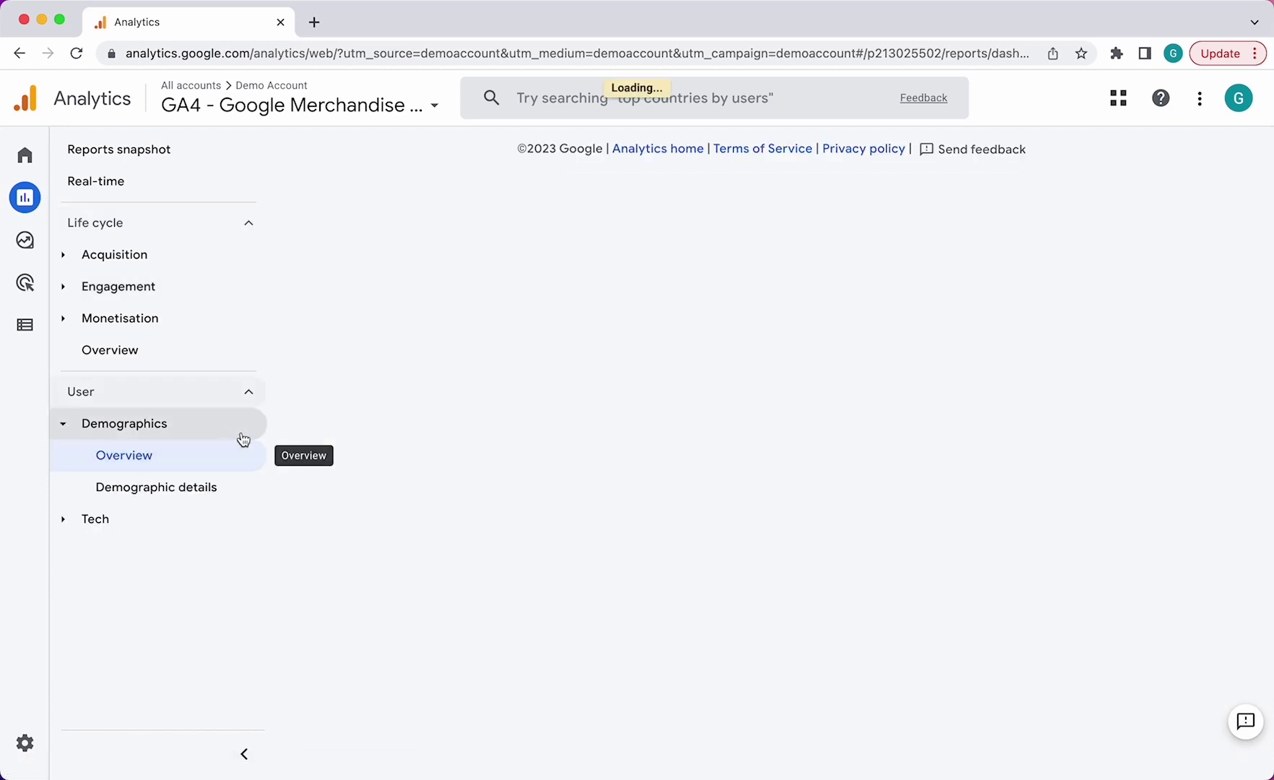
scroll(674, 437, "down", 5)
scroll(677, 432, "up", 5)
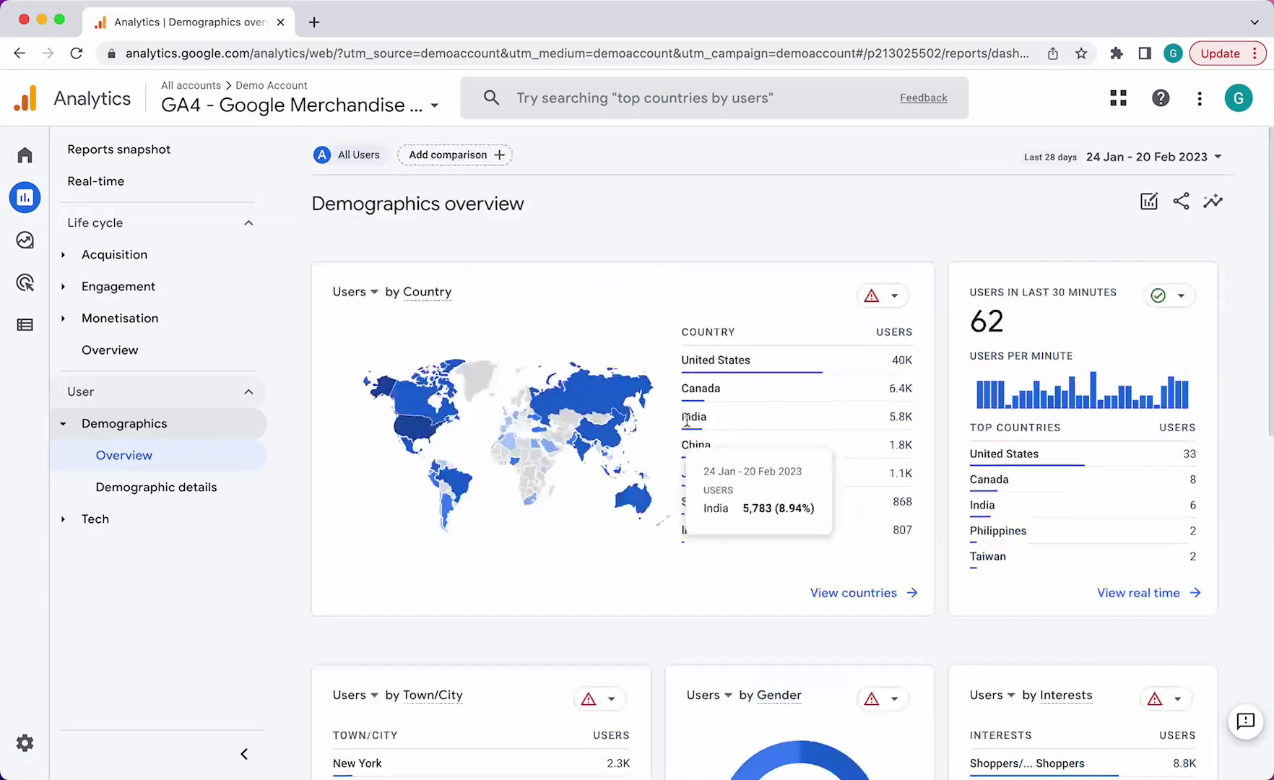
scroll(668, 617, "down", 8)
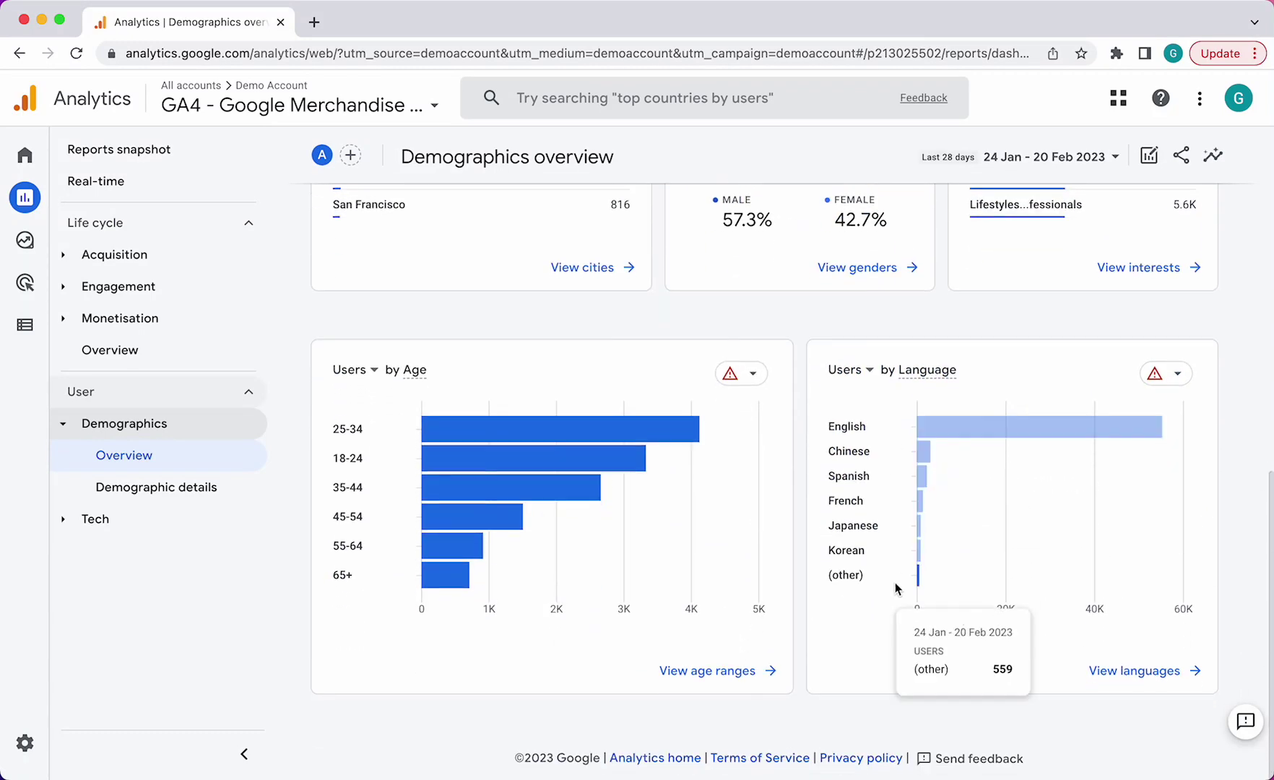
scroll(741, 530, "up", 10)
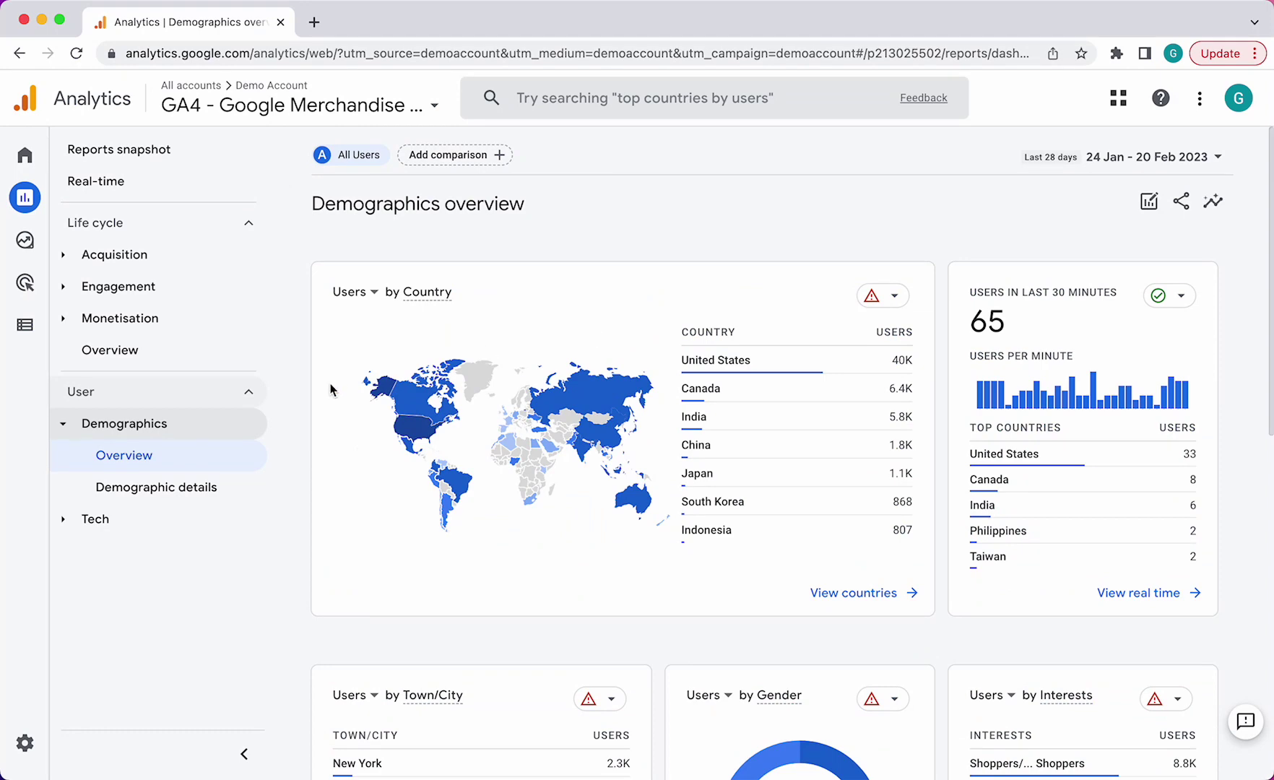
Open the Demographic details report and examine the table of users and engagement by country
left_click(145, 488)
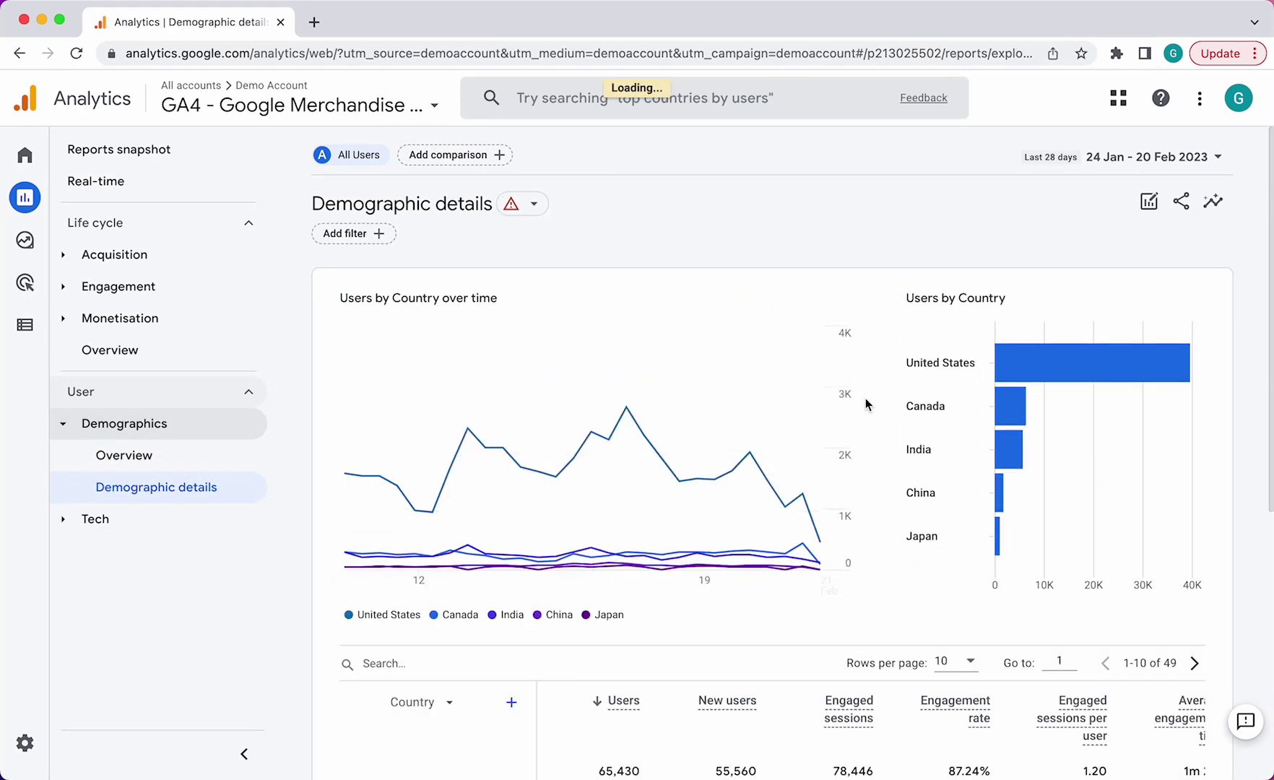
scroll(866, 401, "down", 6)
left_click_drag(718, 711, 594, 677)
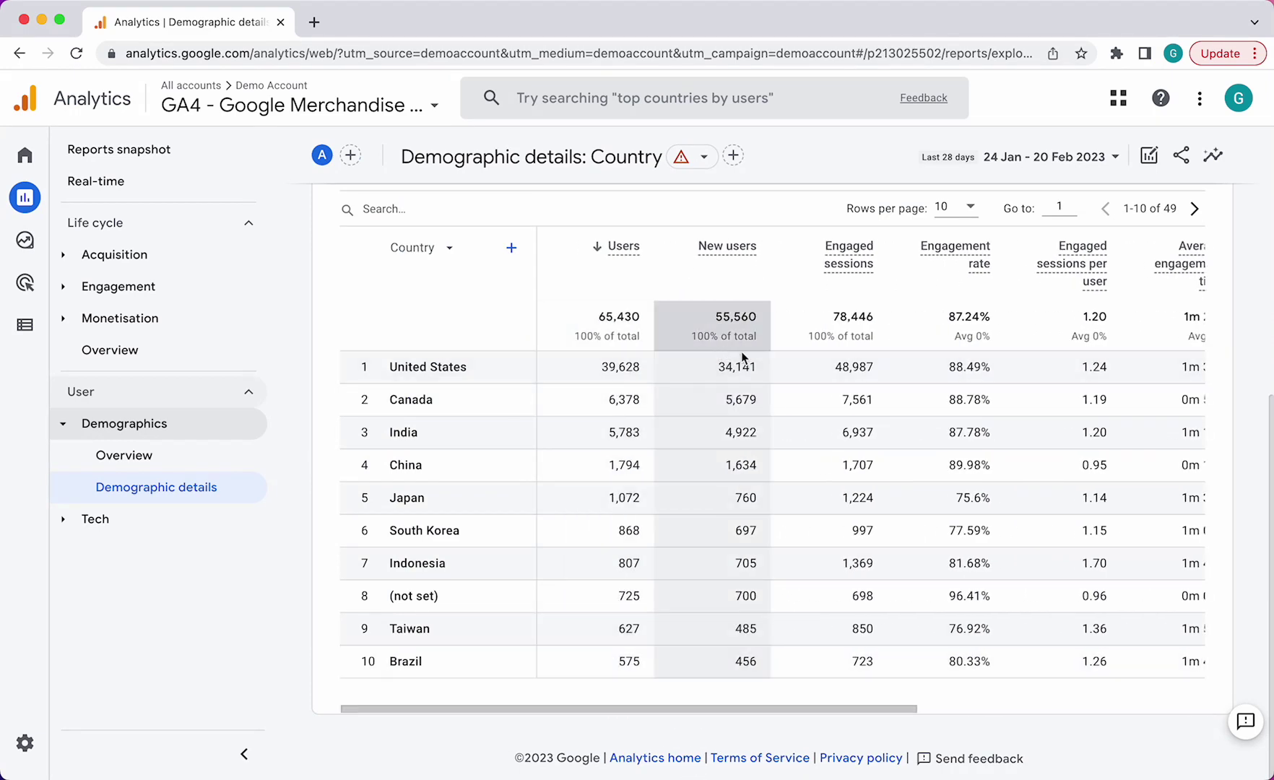
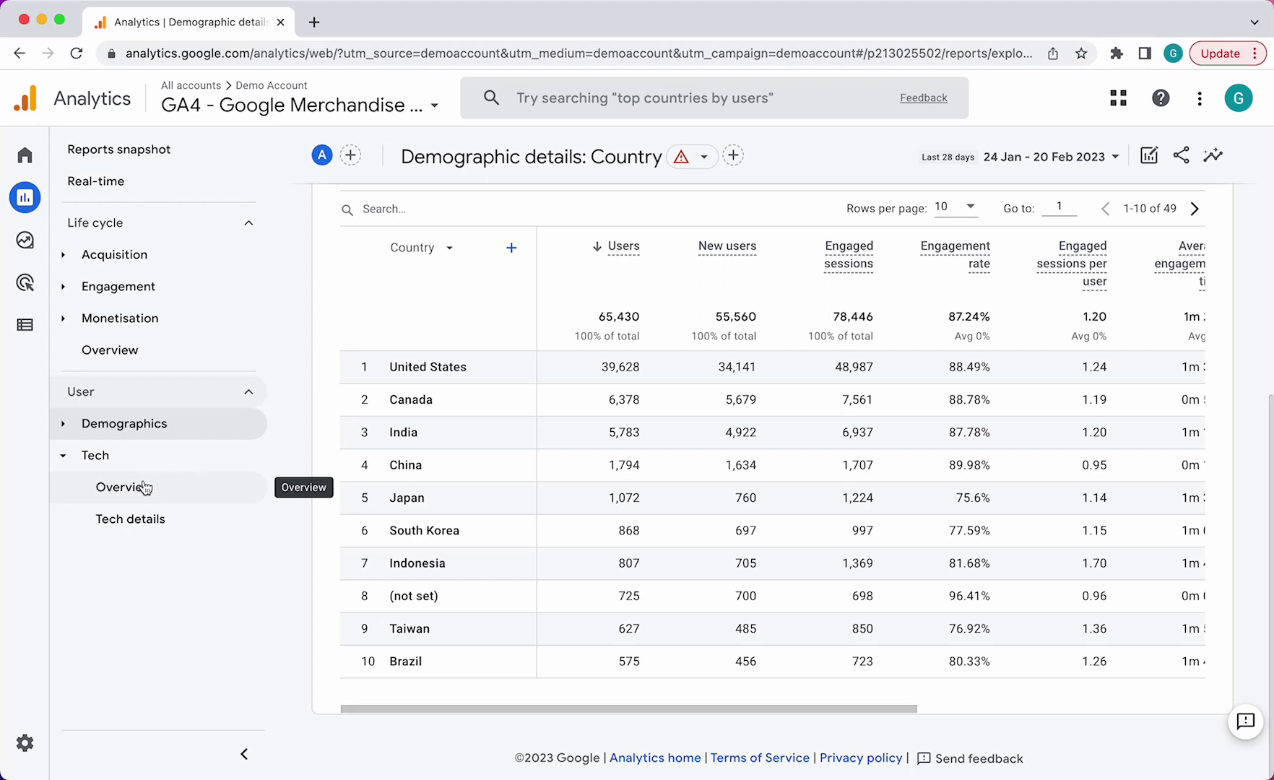
Open the Tech overview and review users by operating system, platform/device category, browser, device category and screen resolution
left_click(146, 487)
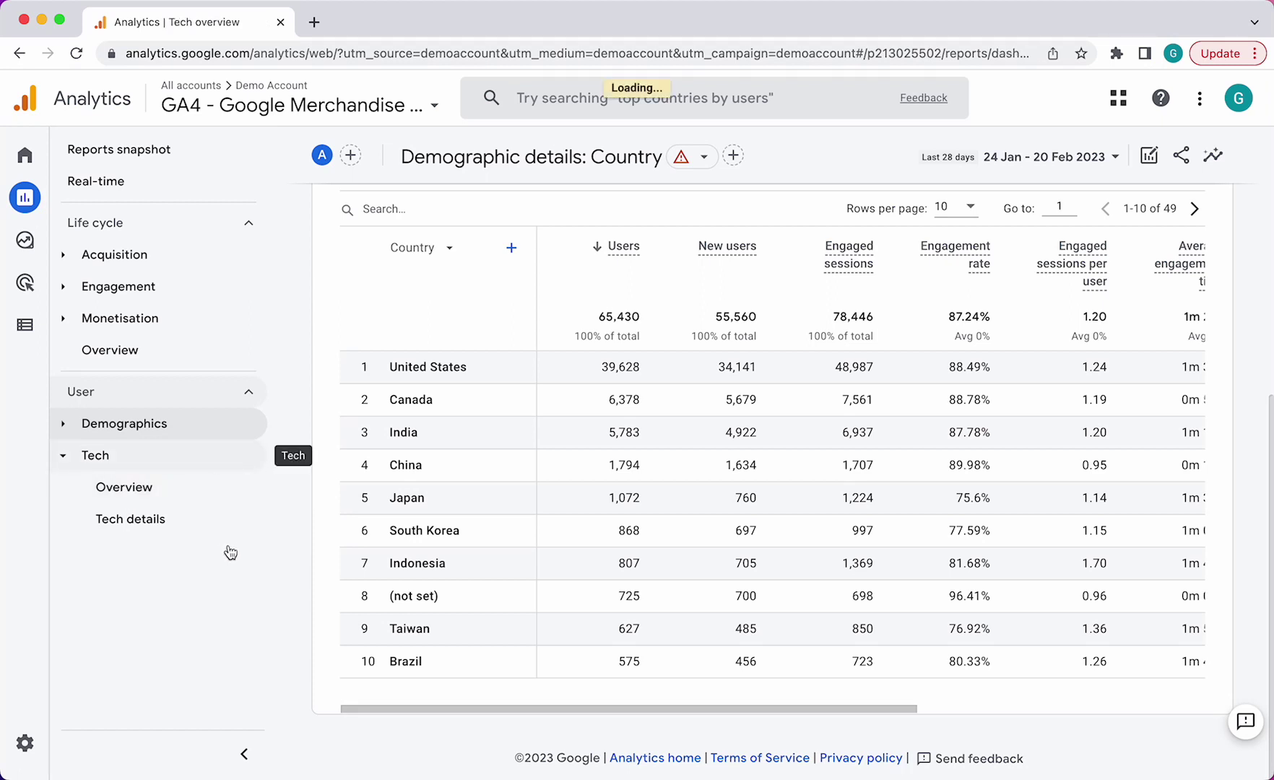
scroll(791, 473, "down", 6)
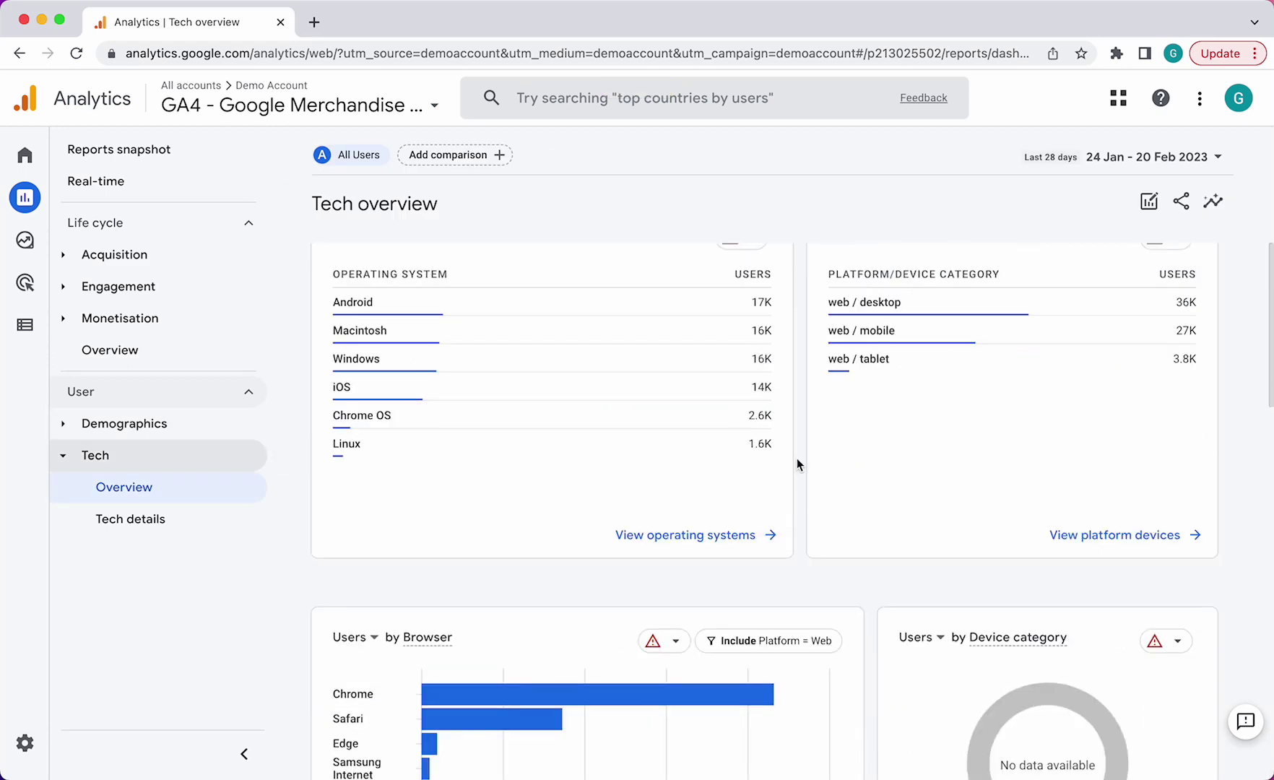
mouse_move(380, 304)
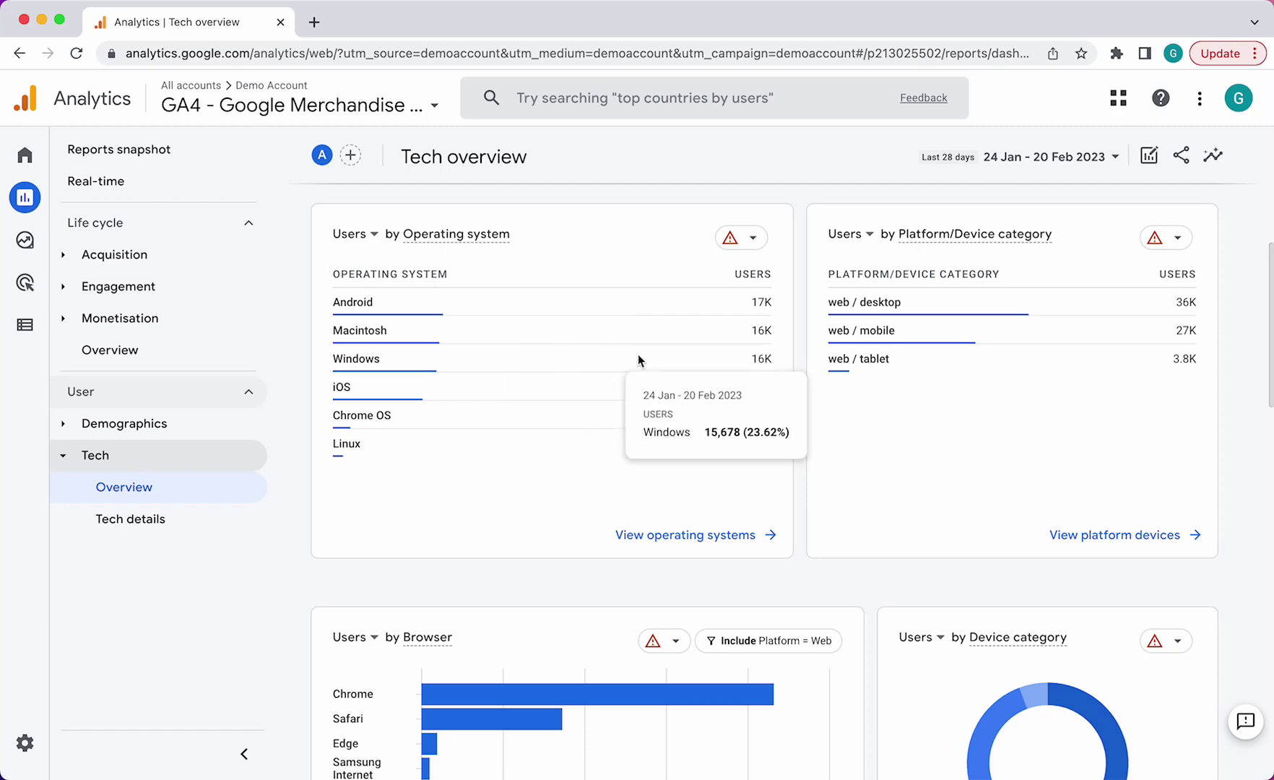
scroll(725, 407, "down", 2)
scroll(726, 406, "down", 3)
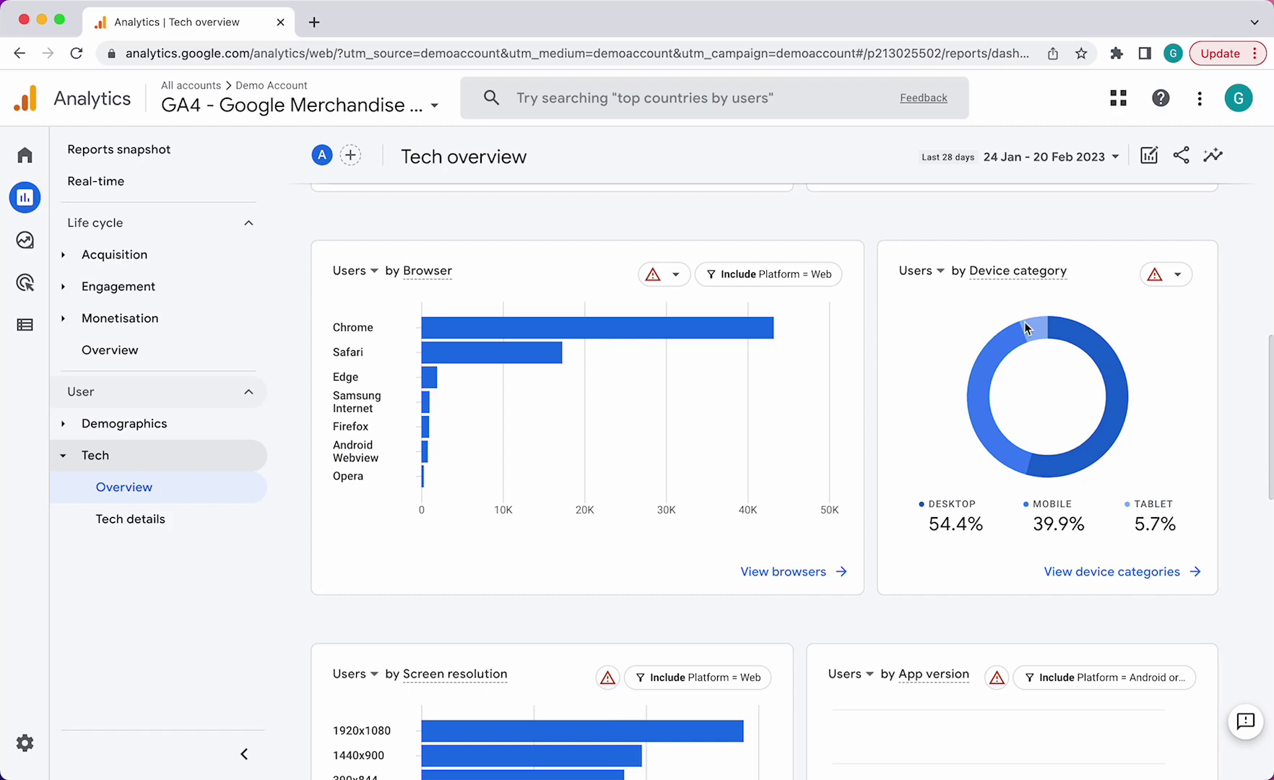
scroll(1033, 347, "down", 4)
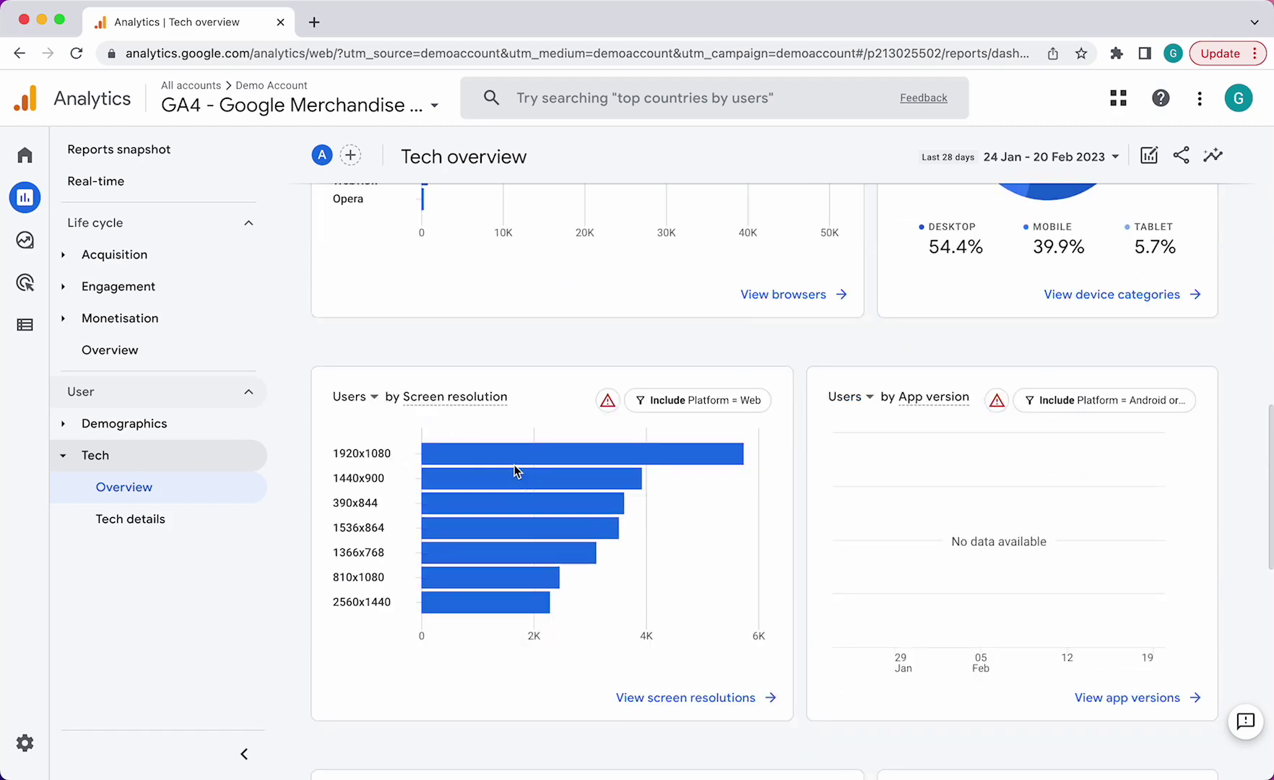
mouse_move(520, 478)
Open the Tech details report, set the table's primary dimension to Operating system, and review the table and charts
left_click(150, 520)
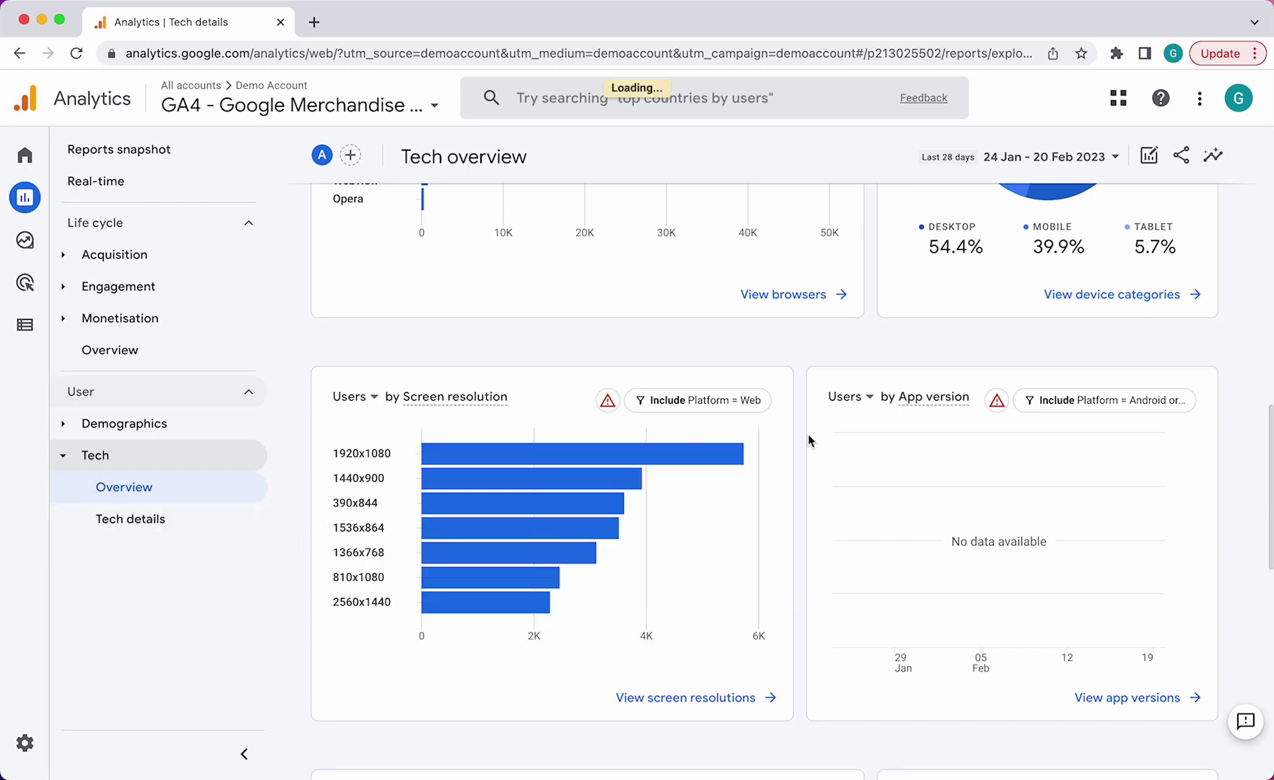
scroll(903, 428, "down", 6)
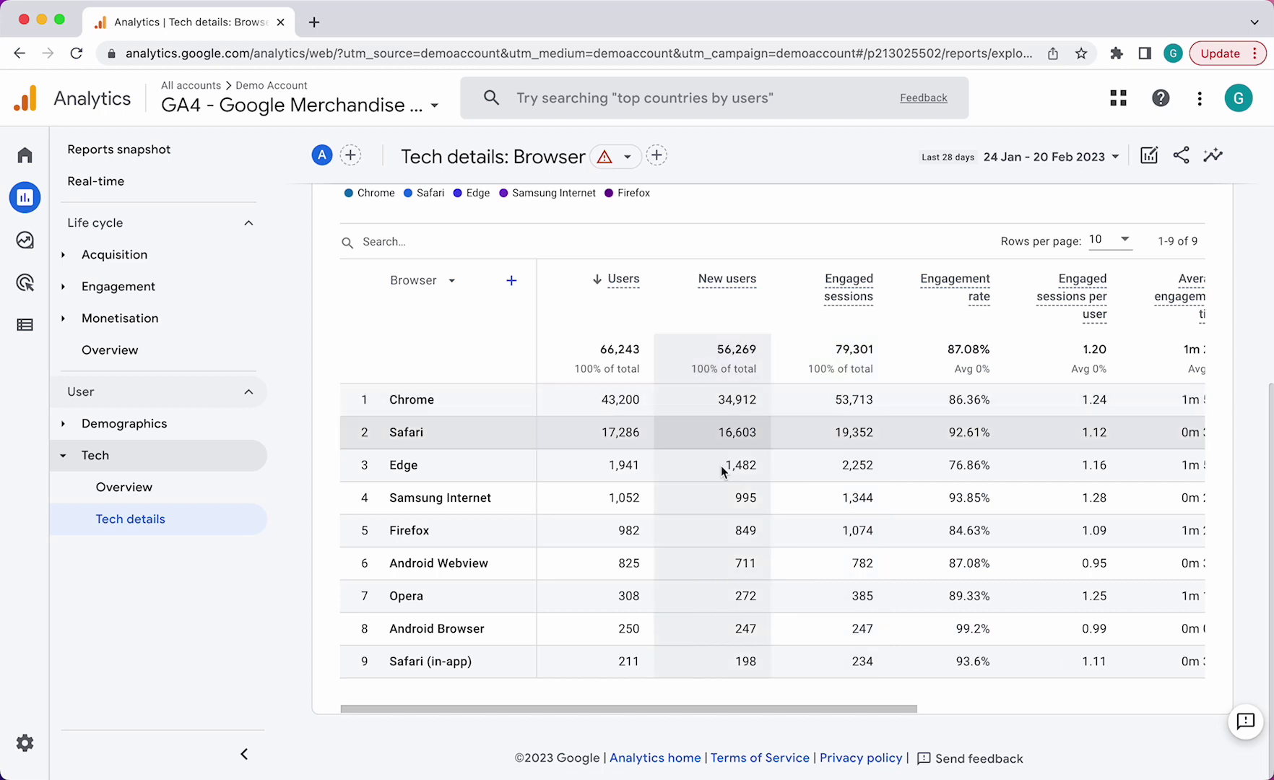
left_click(442, 281)
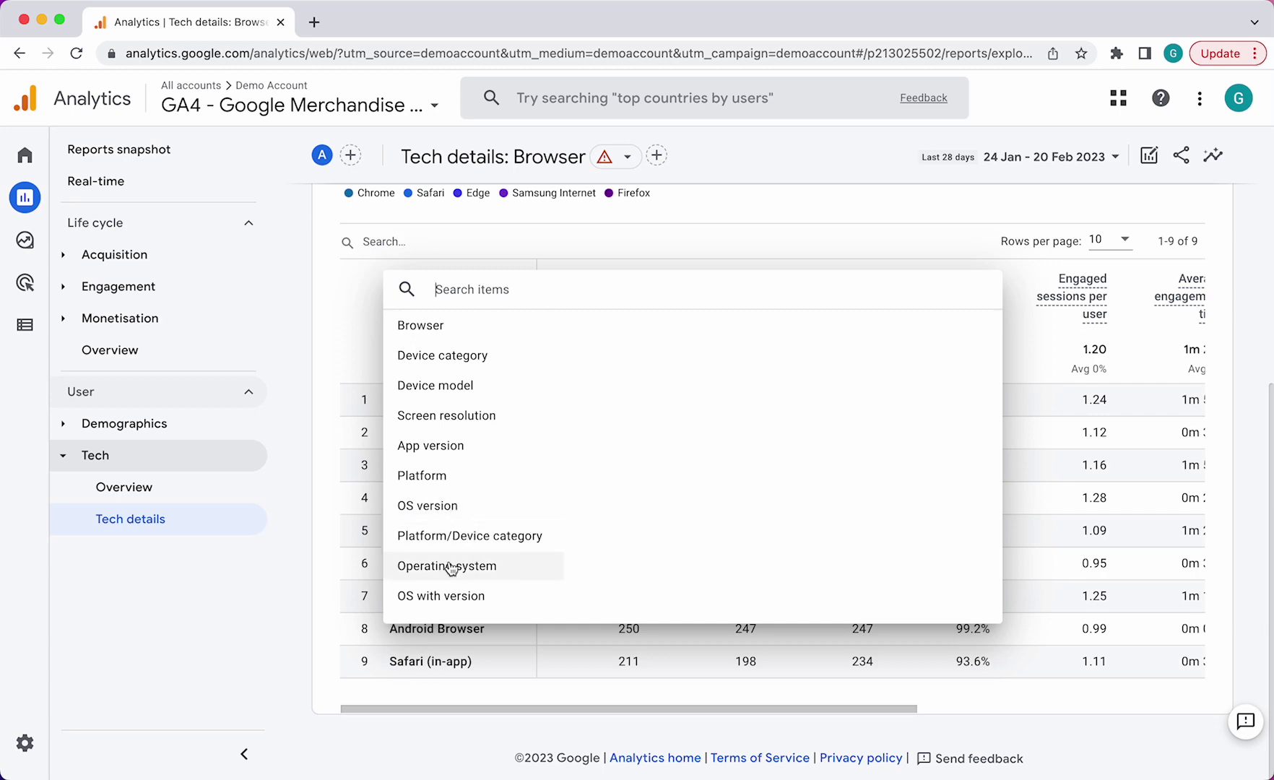
left_click(497, 559)
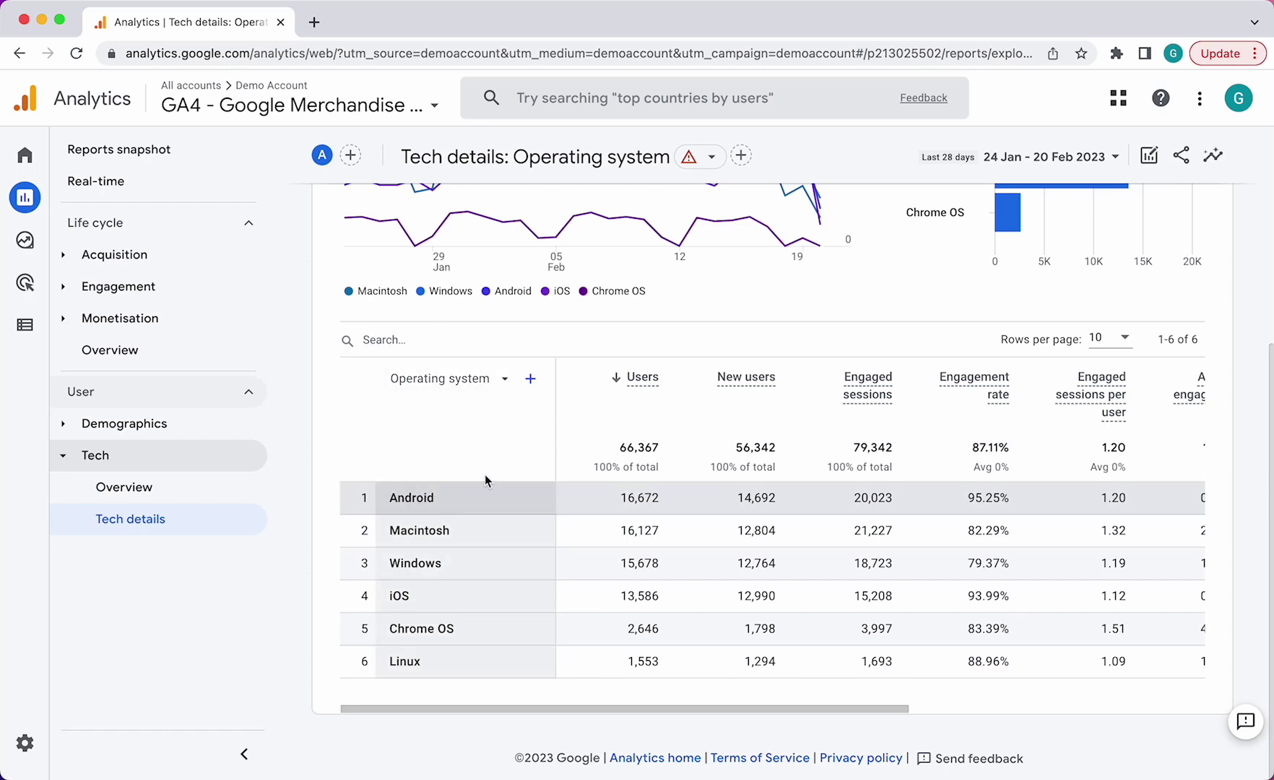
scroll(441, 383, "up", 5)
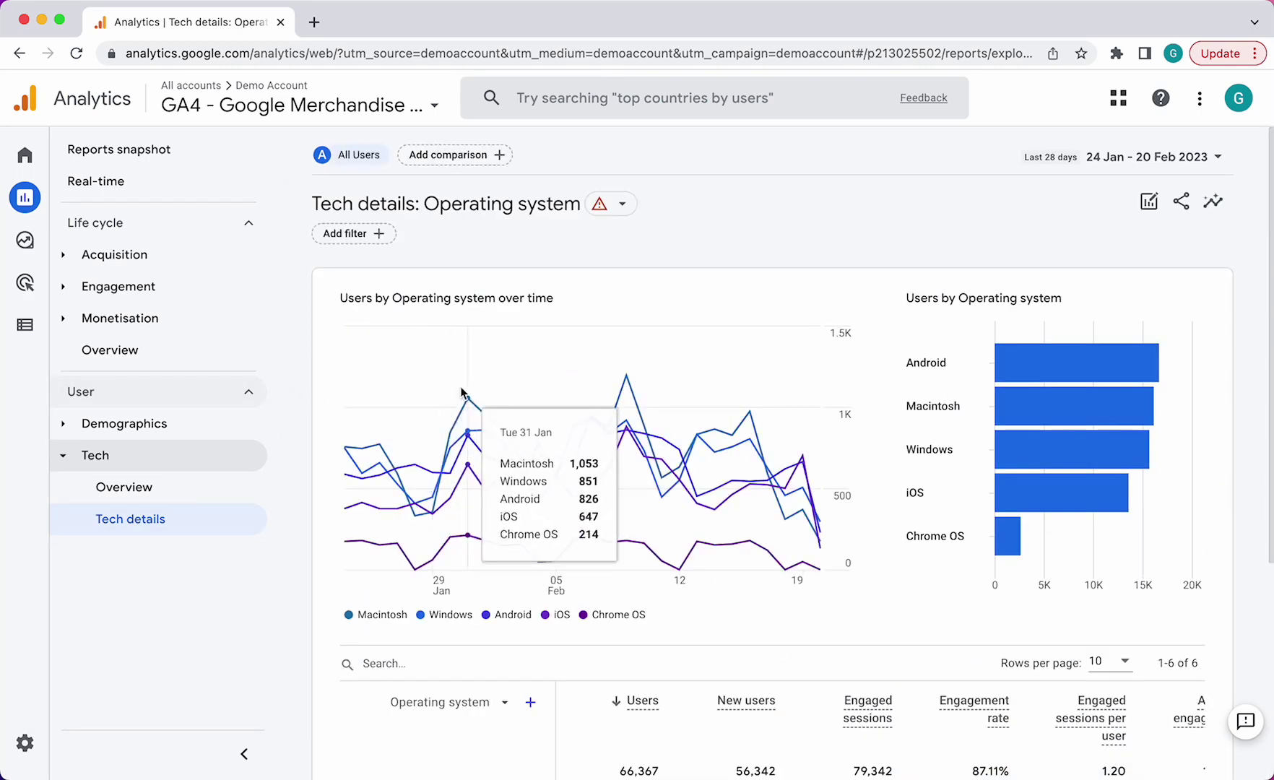